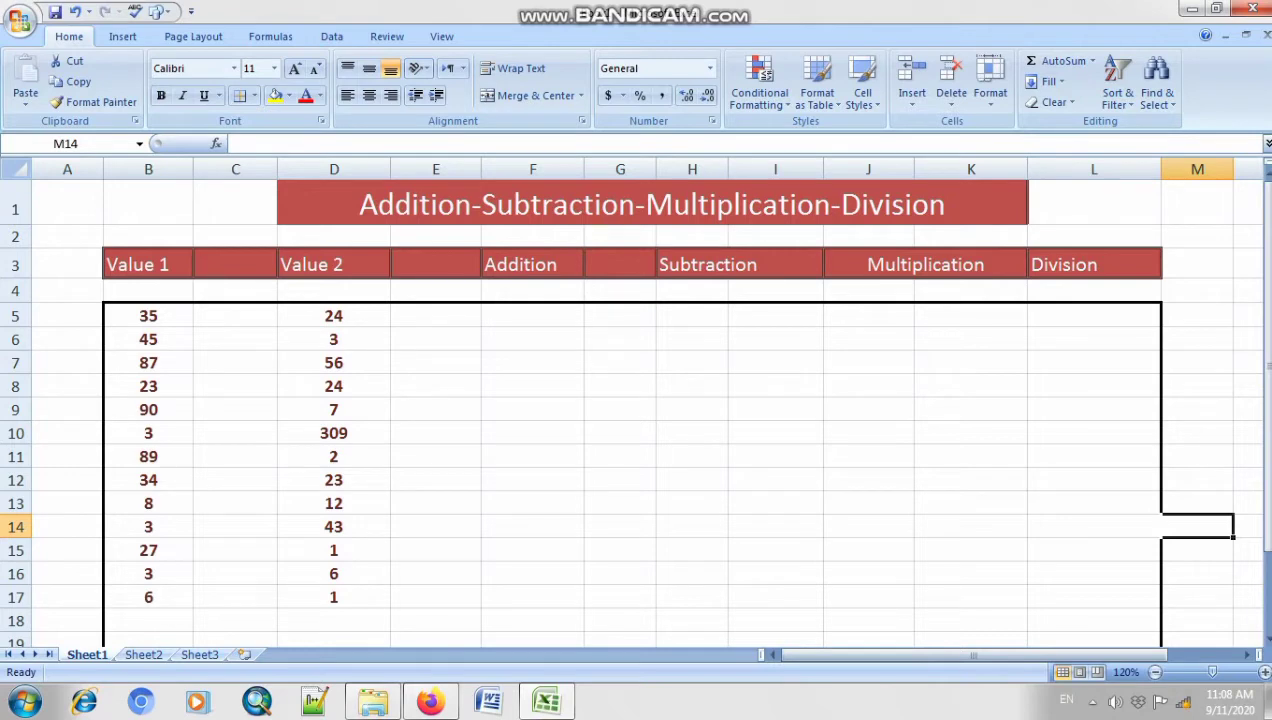
Step: Examine the Value 1 and Value 2 columns and the empty Addition, Subtraction and Multiplication result columns
left_click(532, 316)
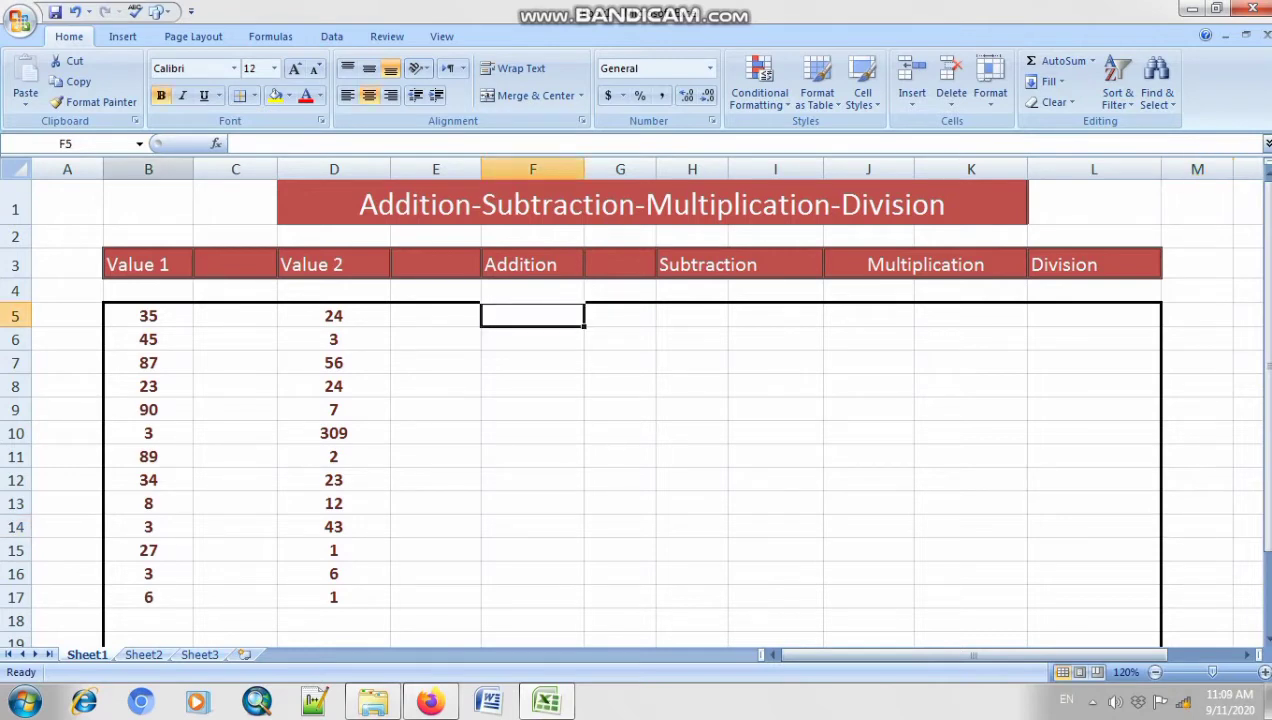
left_click(148, 169)
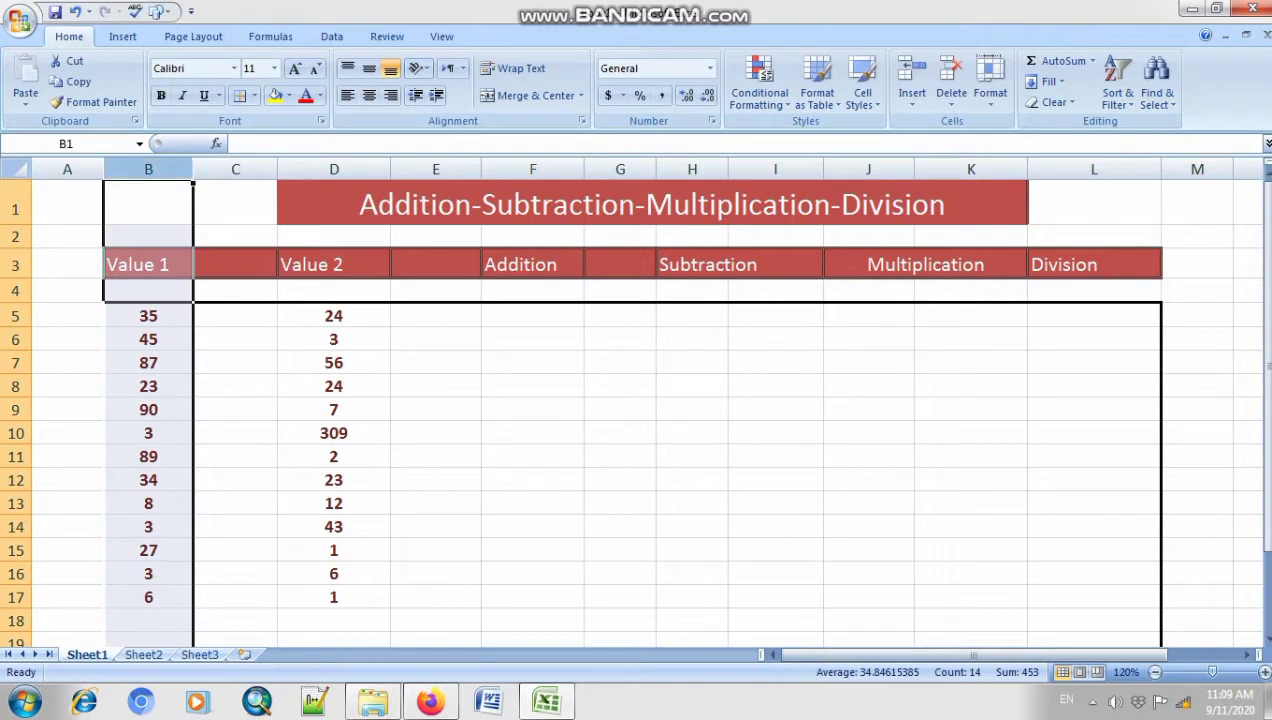
left_click(235, 409)
left_click(148, 264)
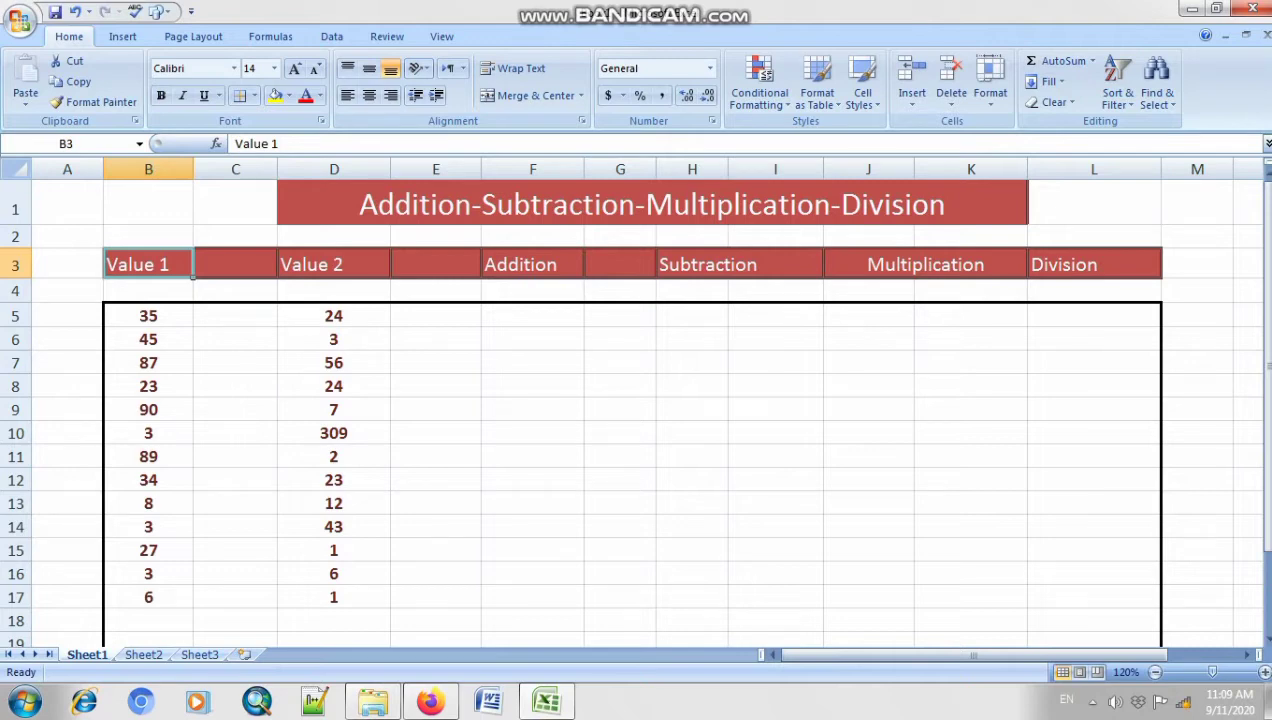
left_click_drag(532, 316, 532, 621)
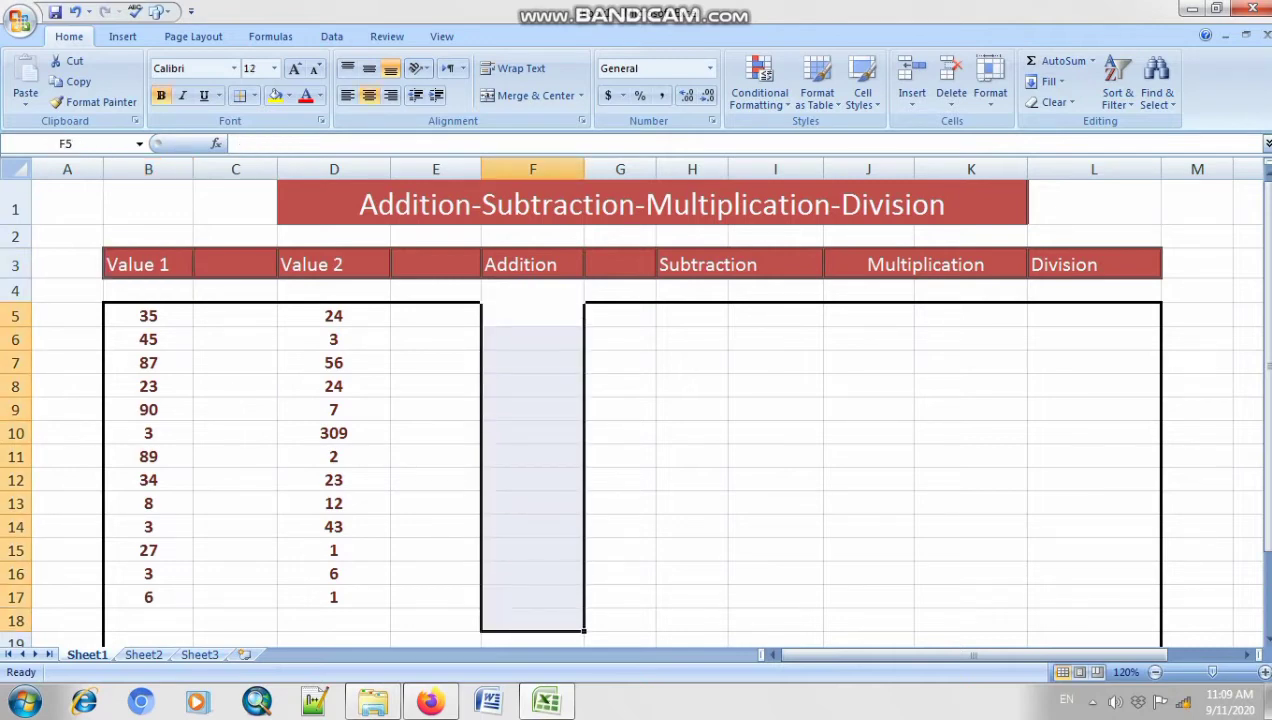
left_click_drag(775, 316, 775, 597)
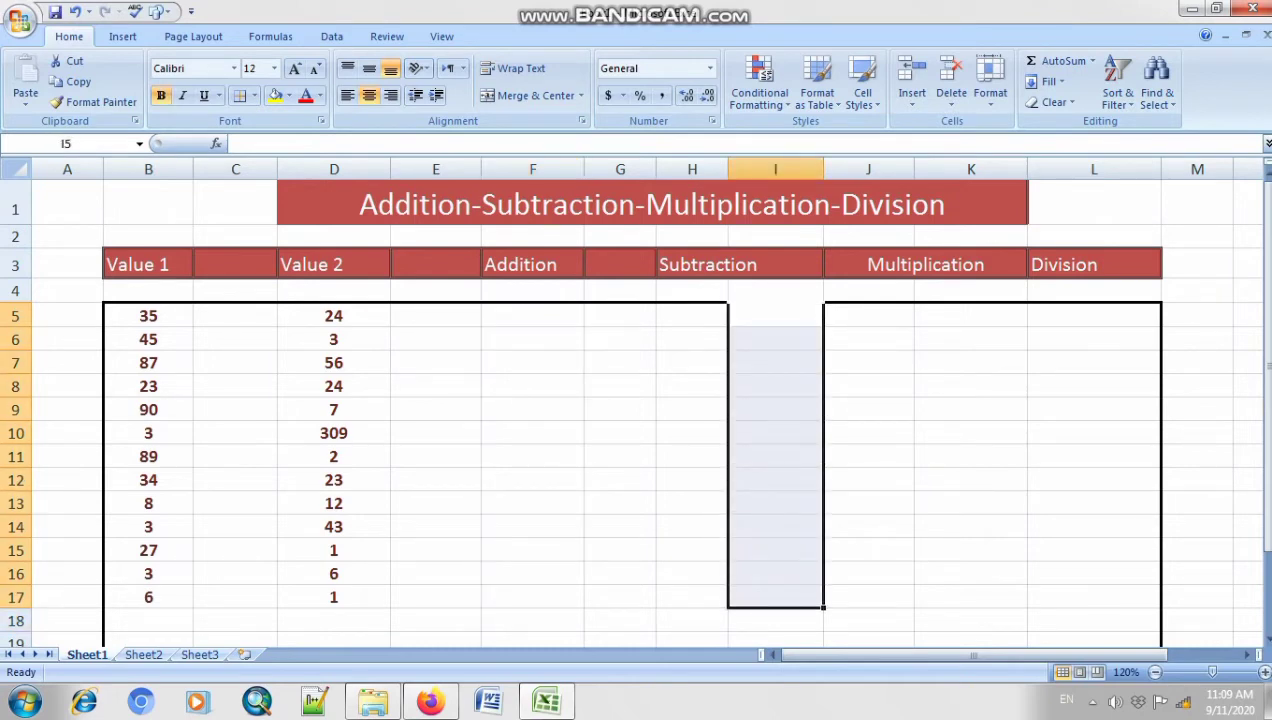
left_click_drag(970, 316, 970, 597)
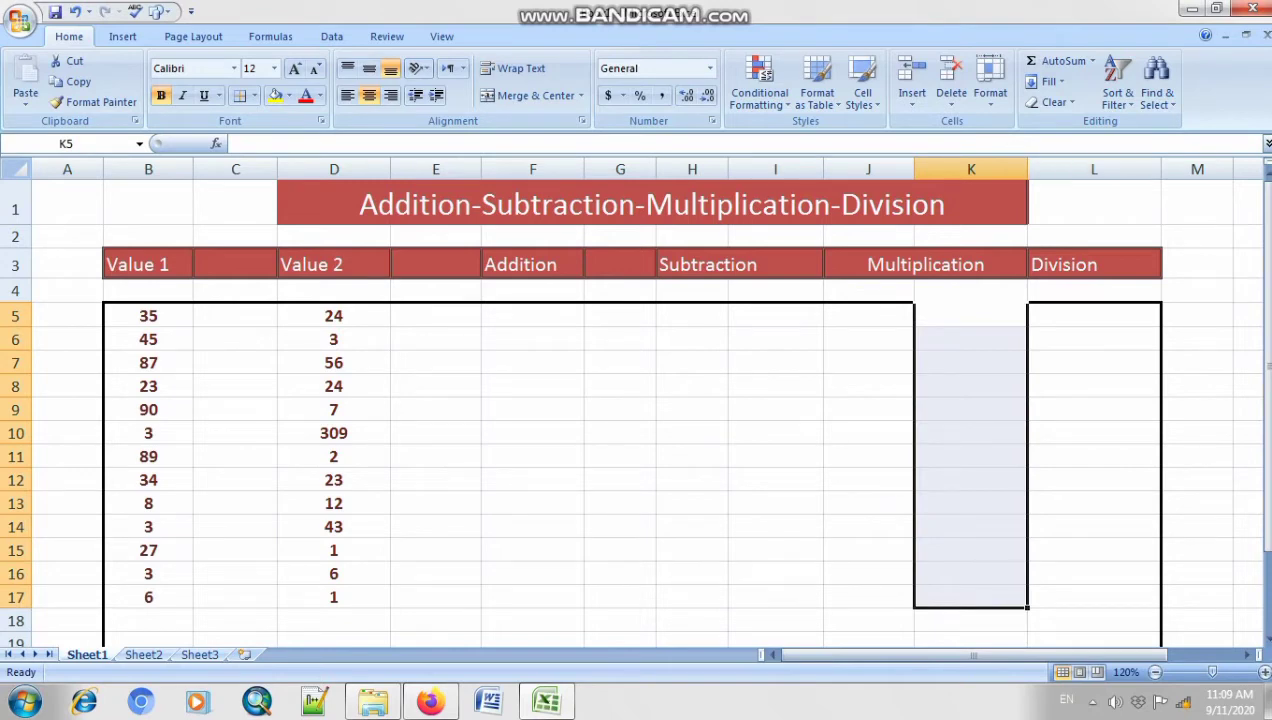
left_click(533, 480)
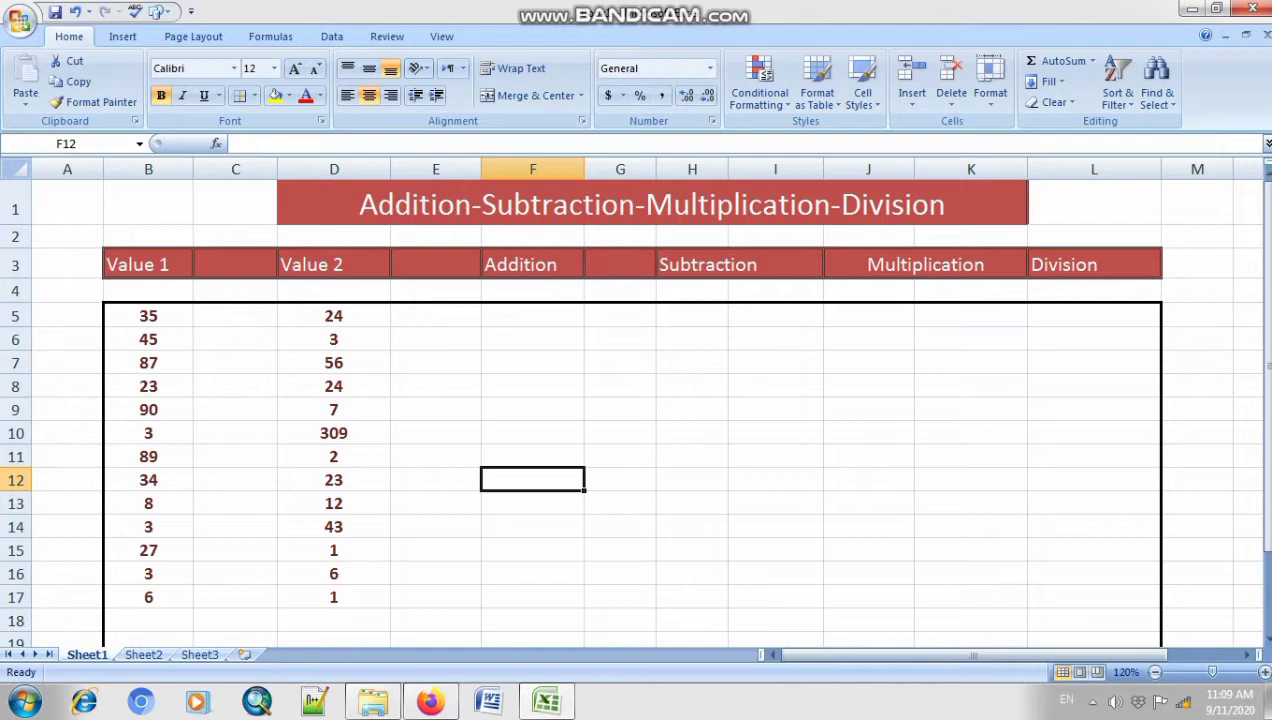
left_click_drag(148, 316, 148, 621)
left_click_drag(334, 316, 334, 597)
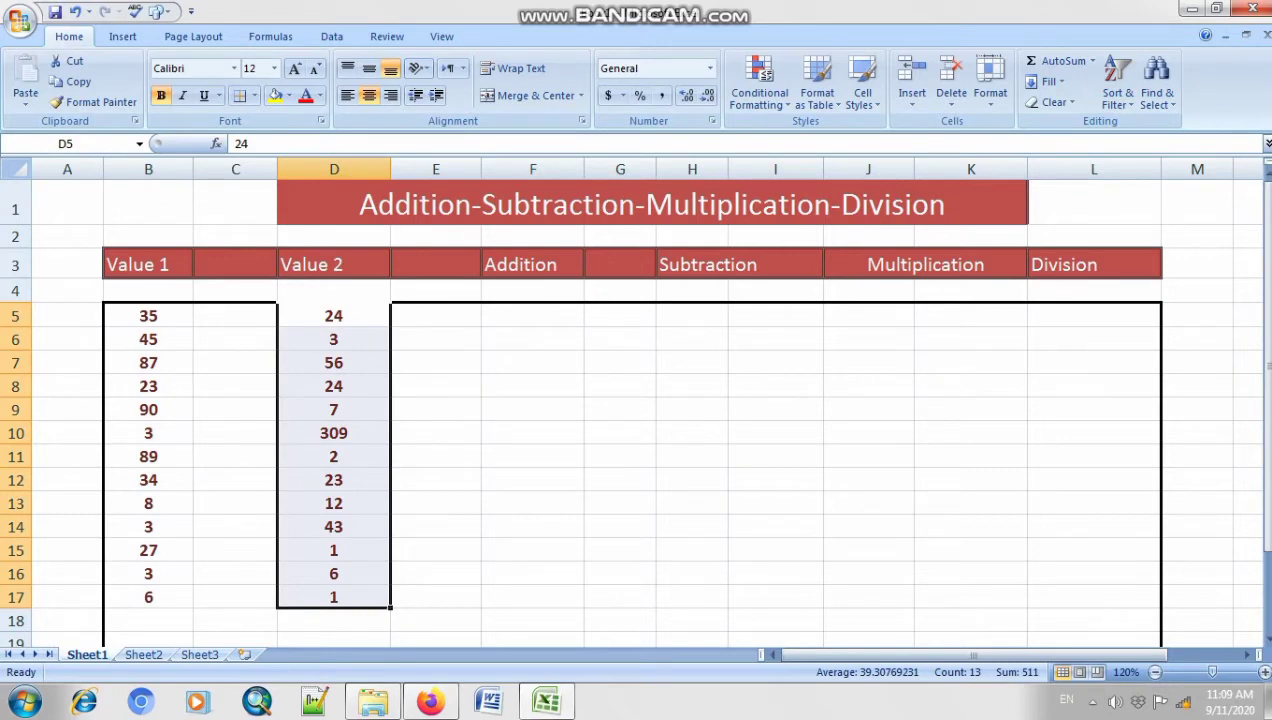
left_click_drag(148, 316, 148, 597)
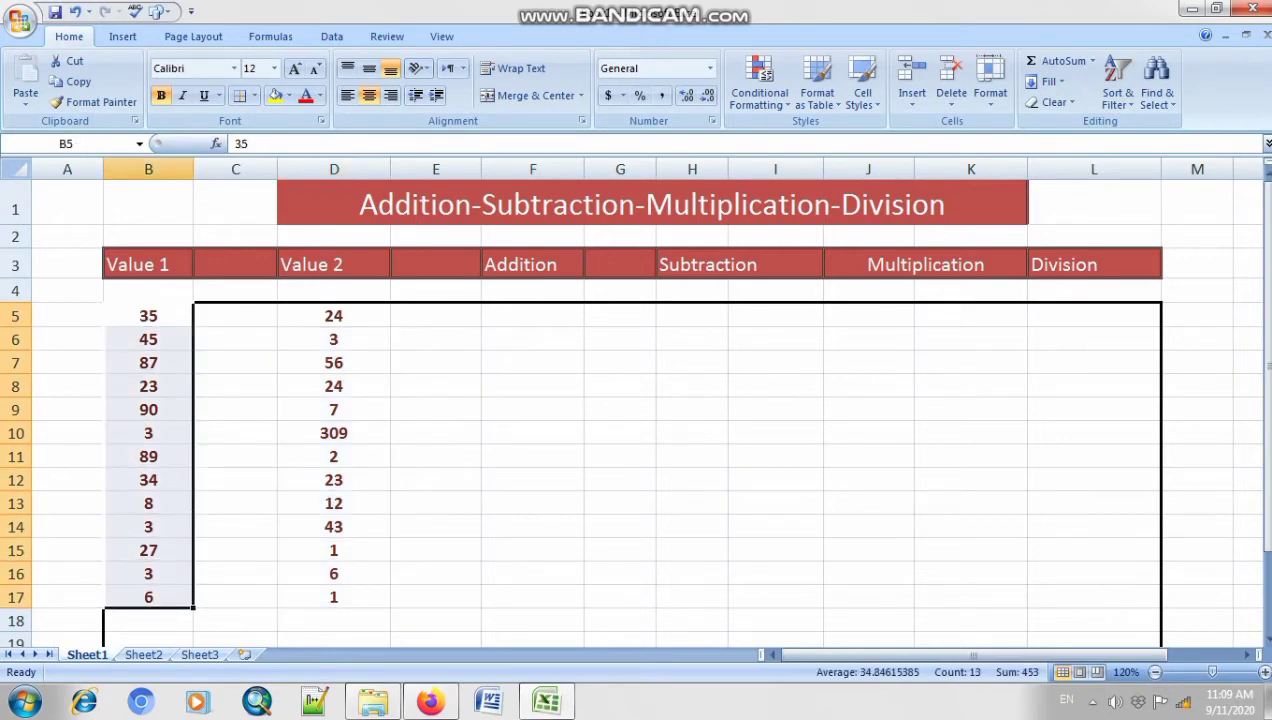
left_click(334, 386)
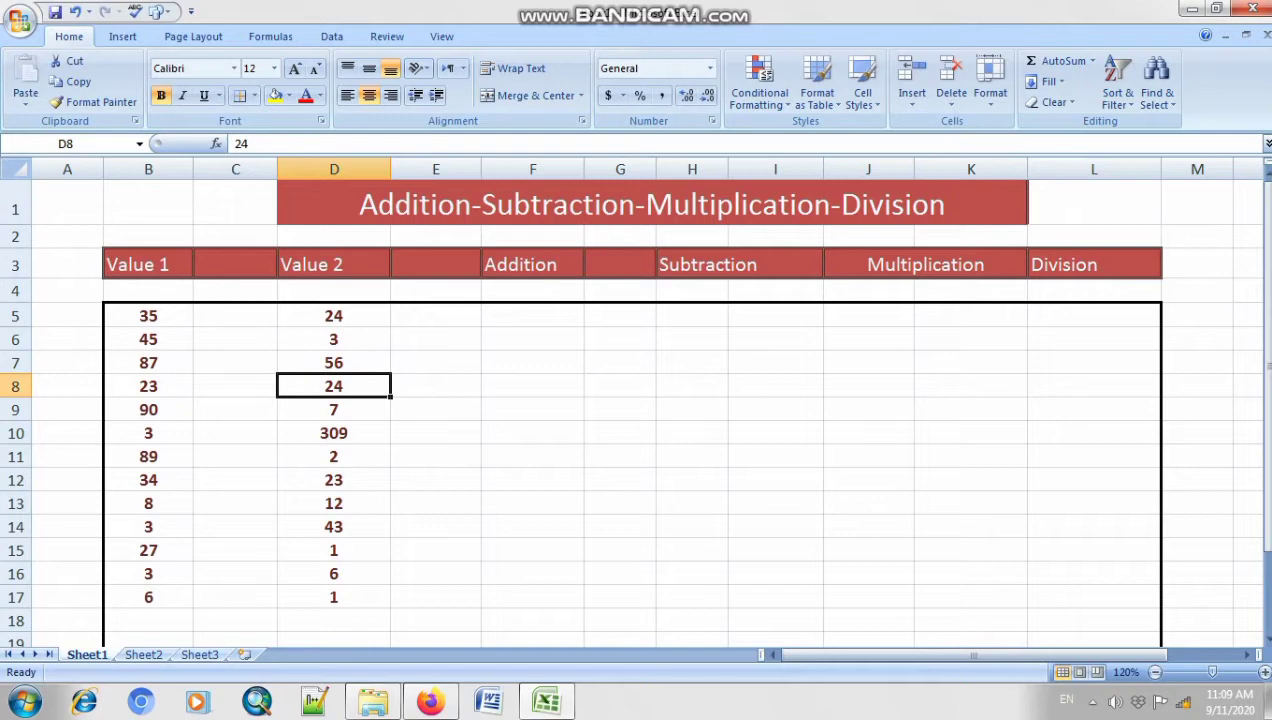
double_click(532, 316)
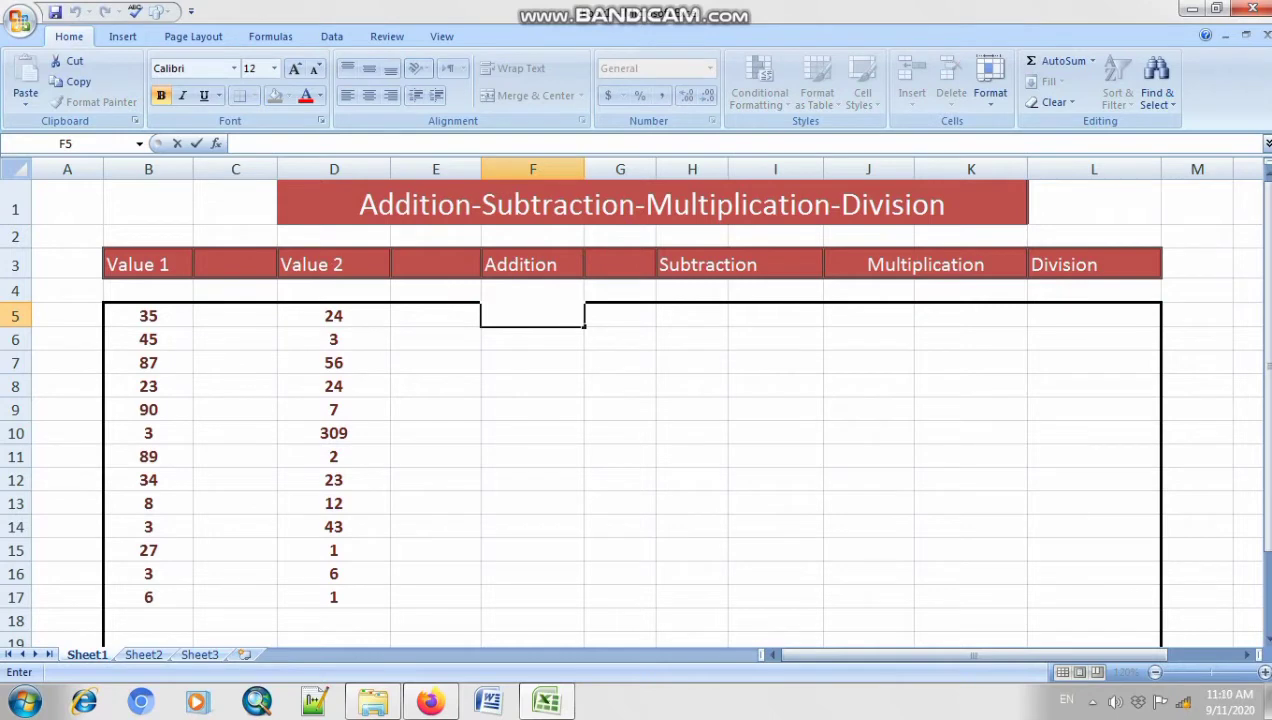
type("=")
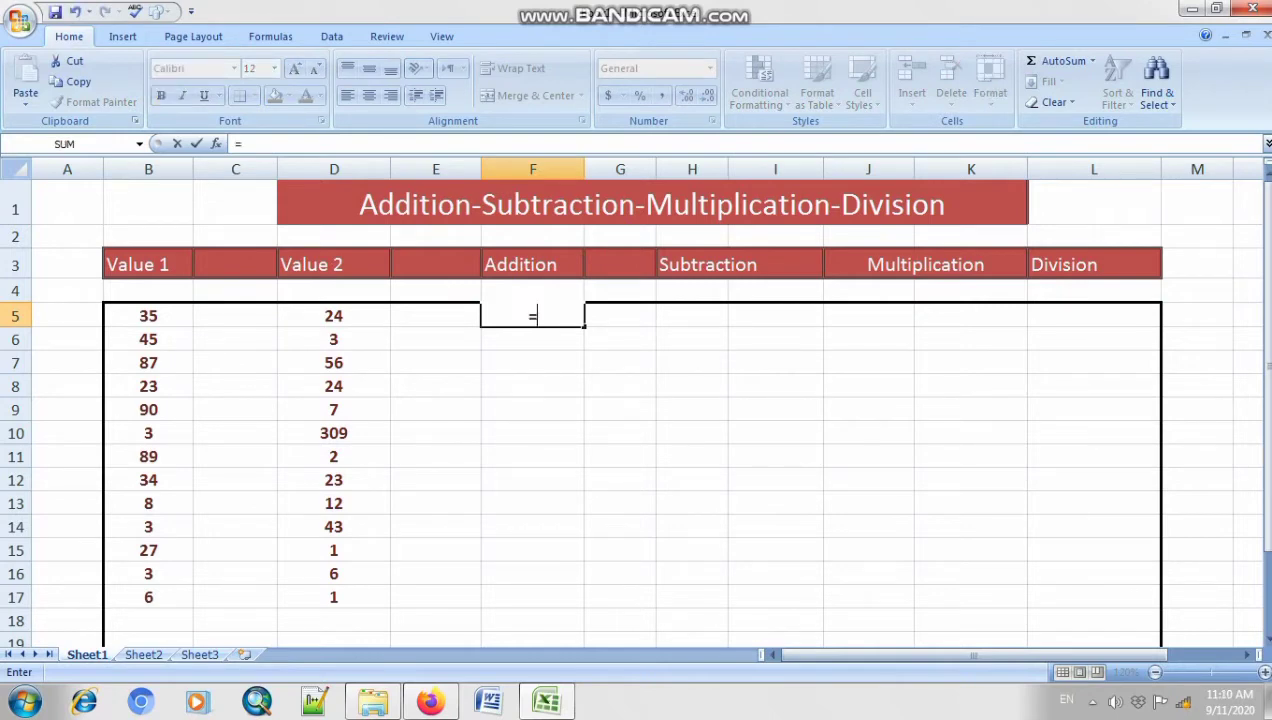
left_click(532, 362)
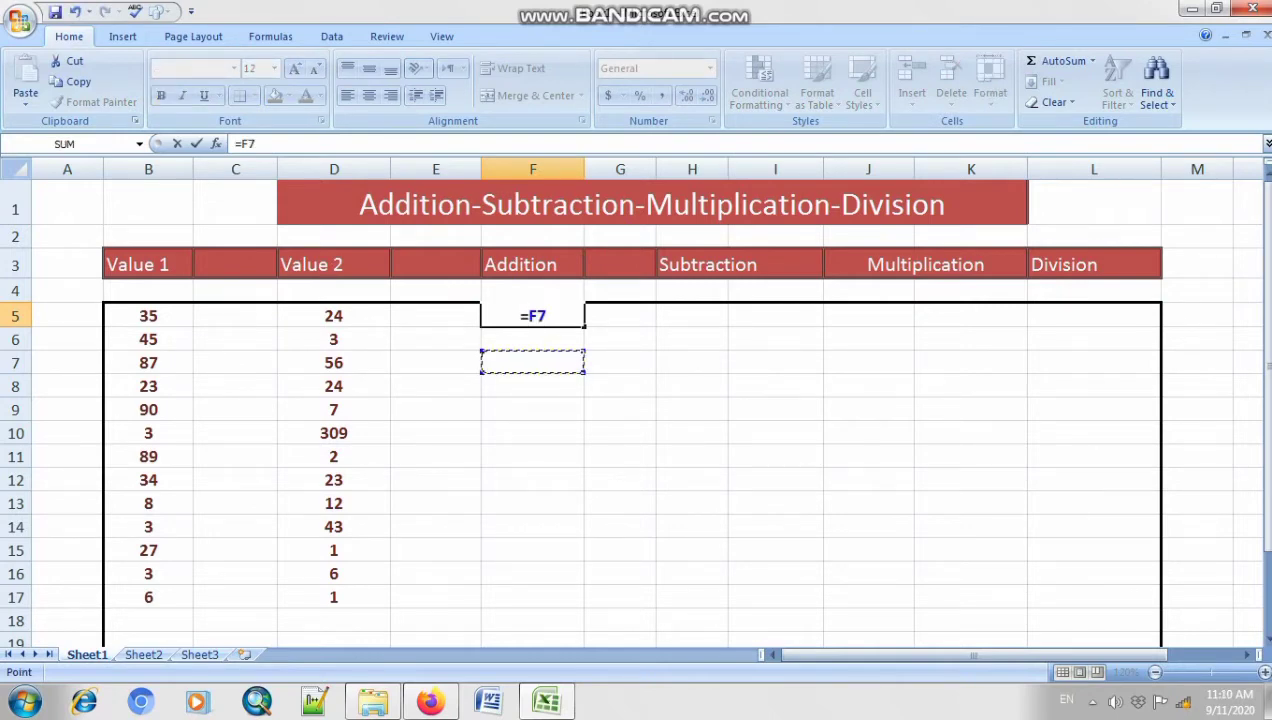
left_click_drag(548, 316, 490, 316)
key("BackSpace")
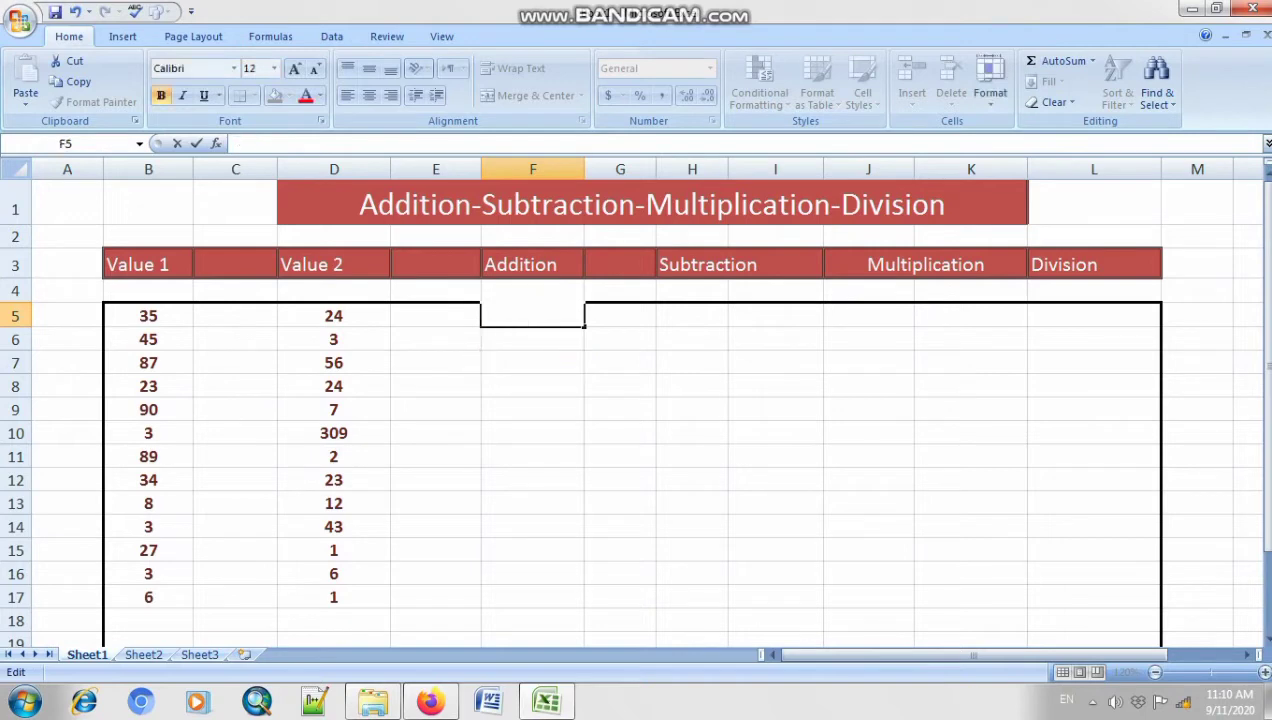
left_click(532, 386)
left_click(532, 316)
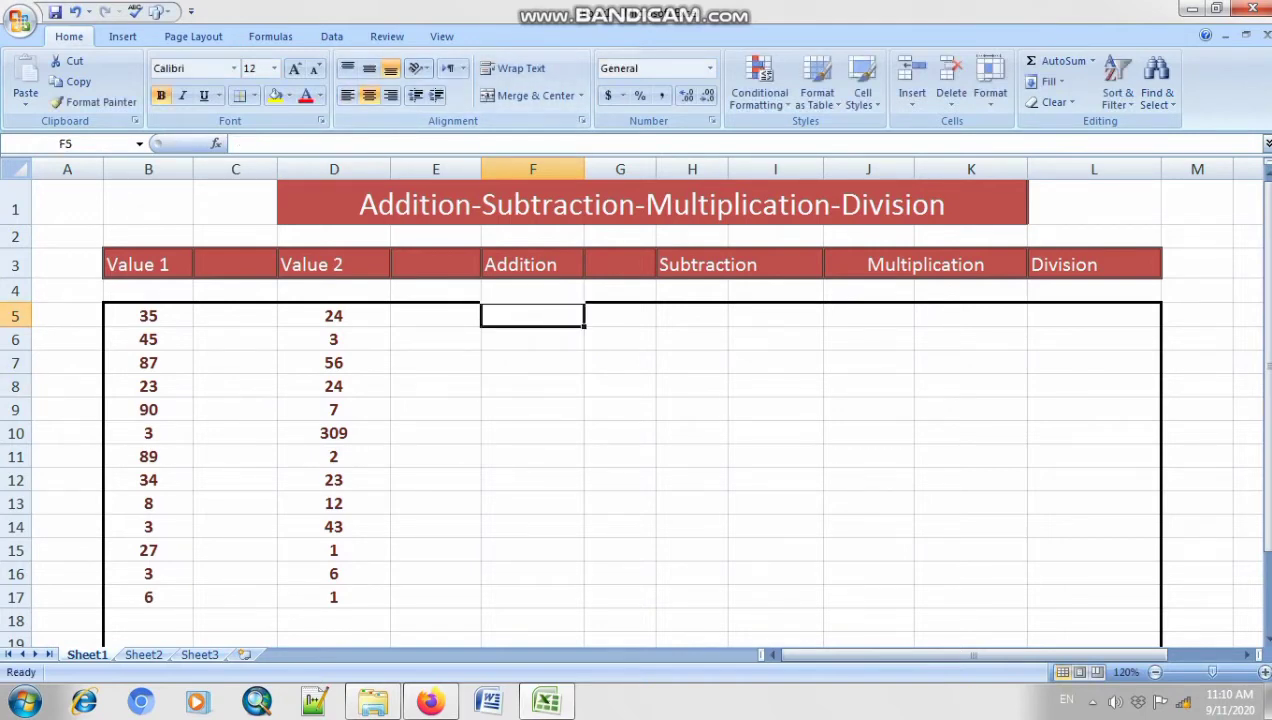
left_click_drag(532, 316, 1160, 580)
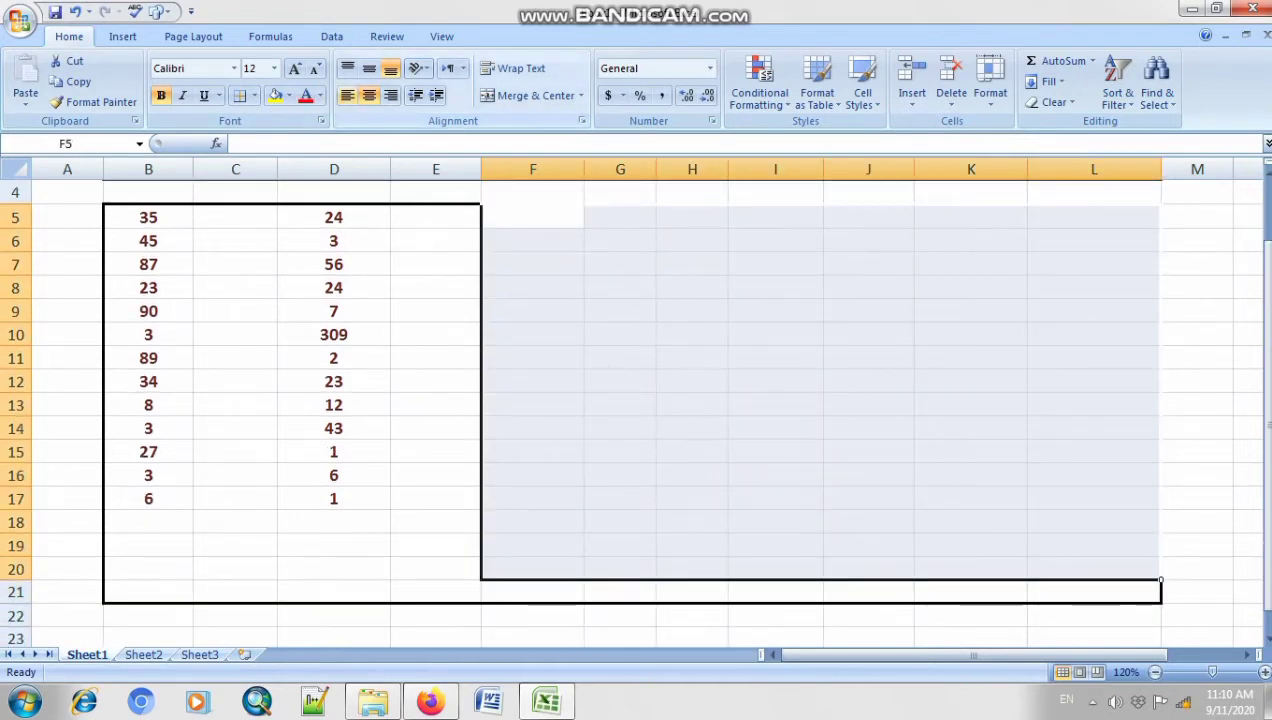
left_click(532, 382)
scroll(532, 382, "up", 1)
double_click(532, 316)
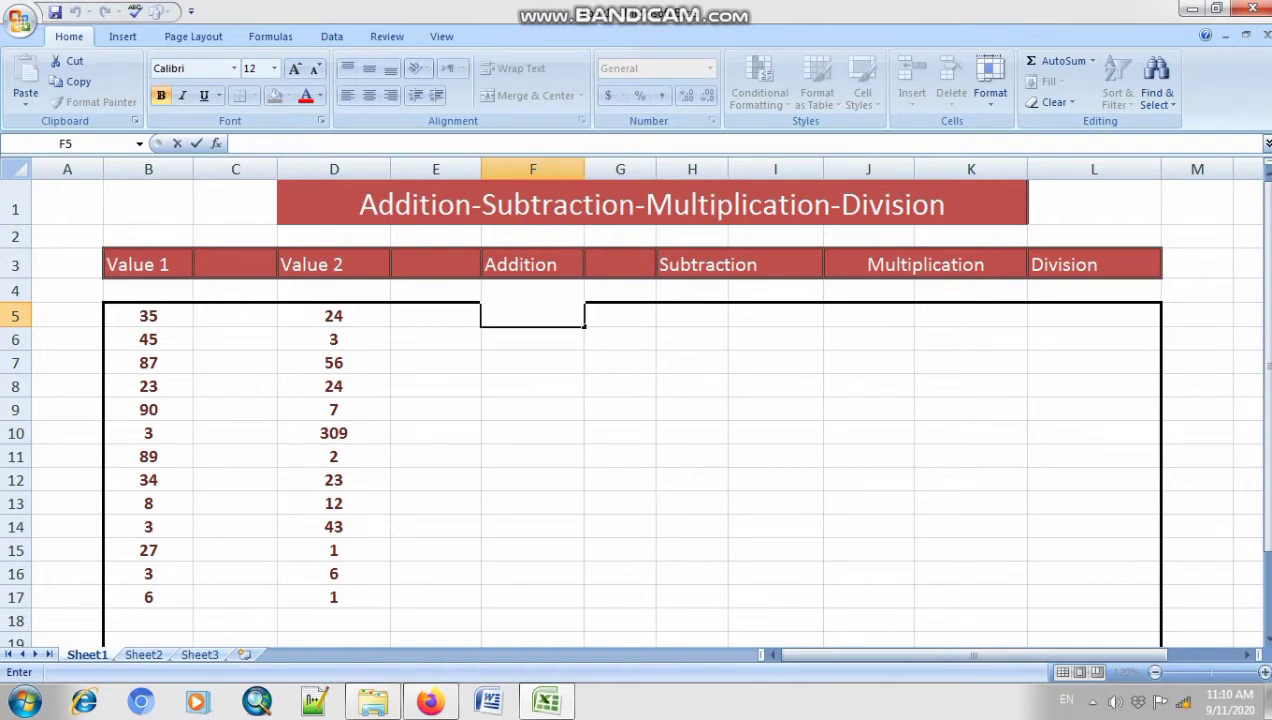
type("=")
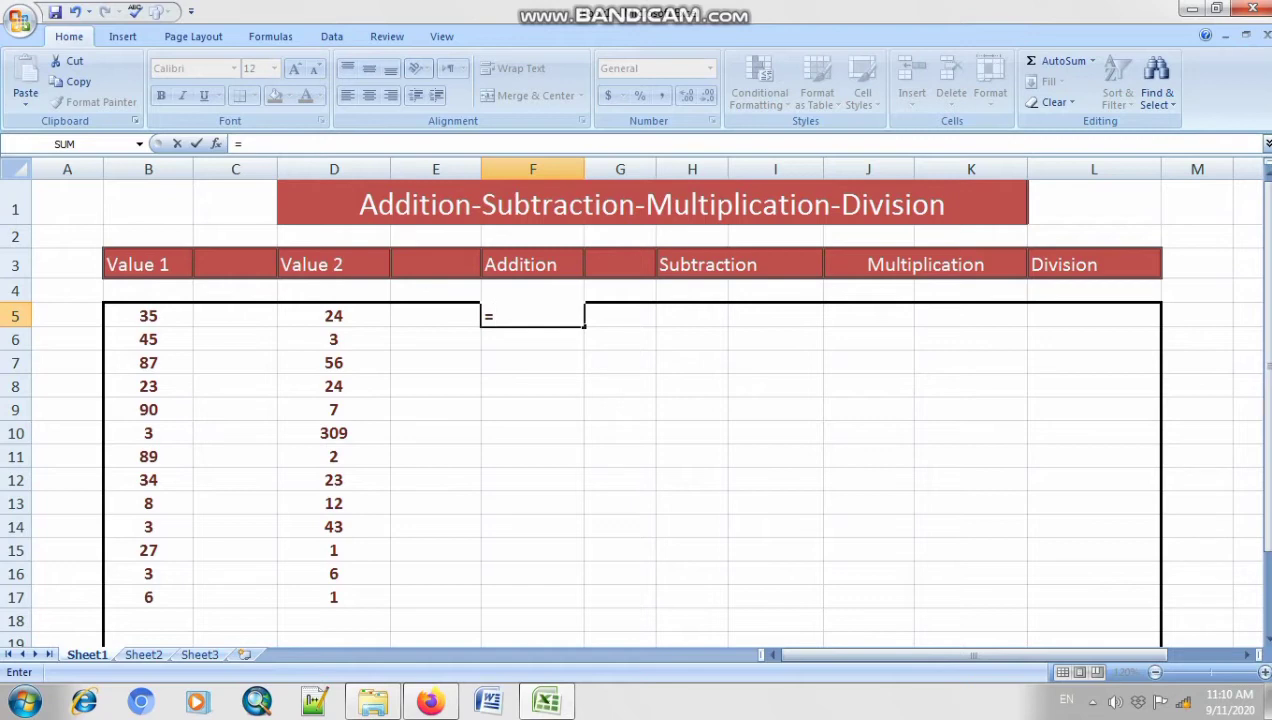
type("35")
key("BackSpace")
key("Escape")
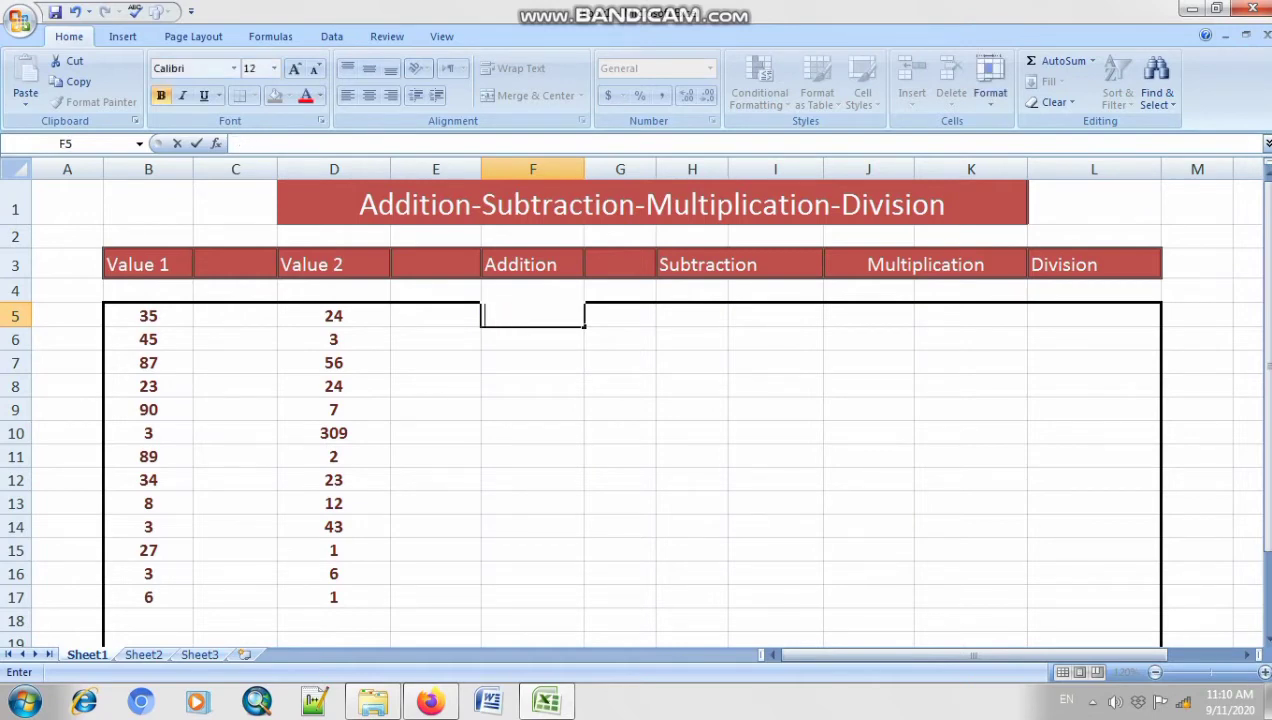
Step: Enter the formula =B5+D5 in cell F5 to add the first pair of values
type("=")
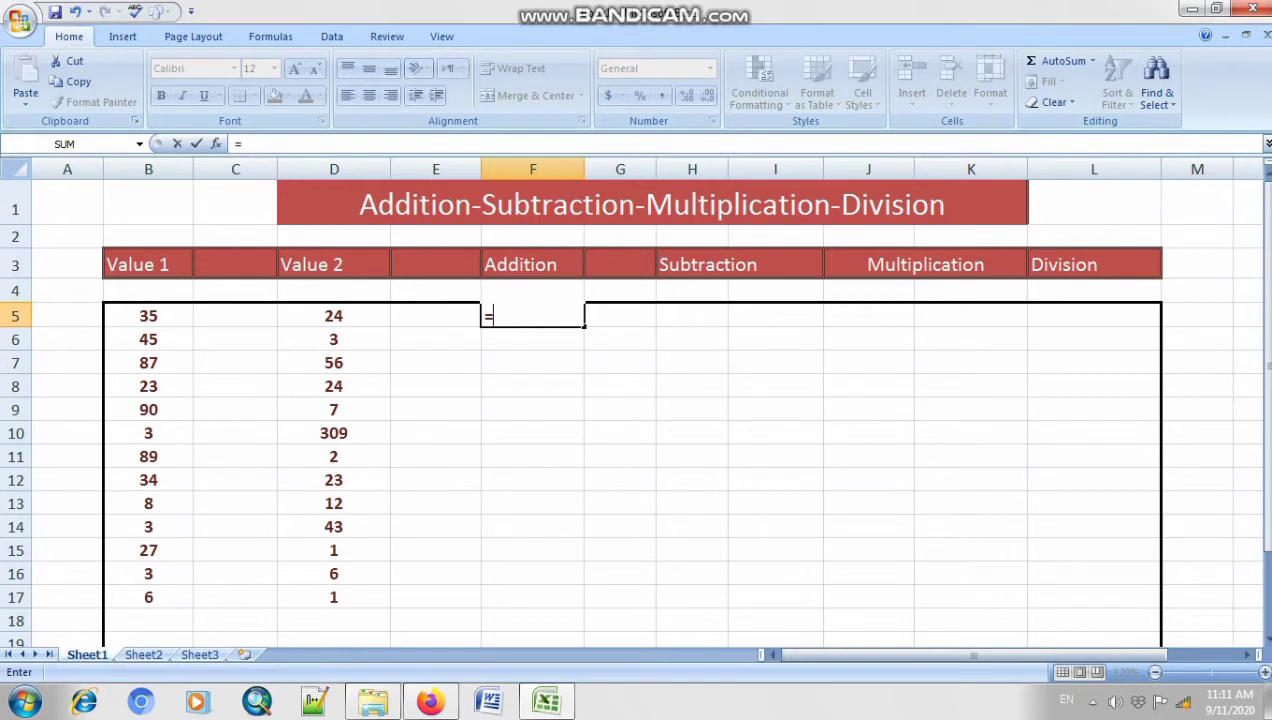
type("B")
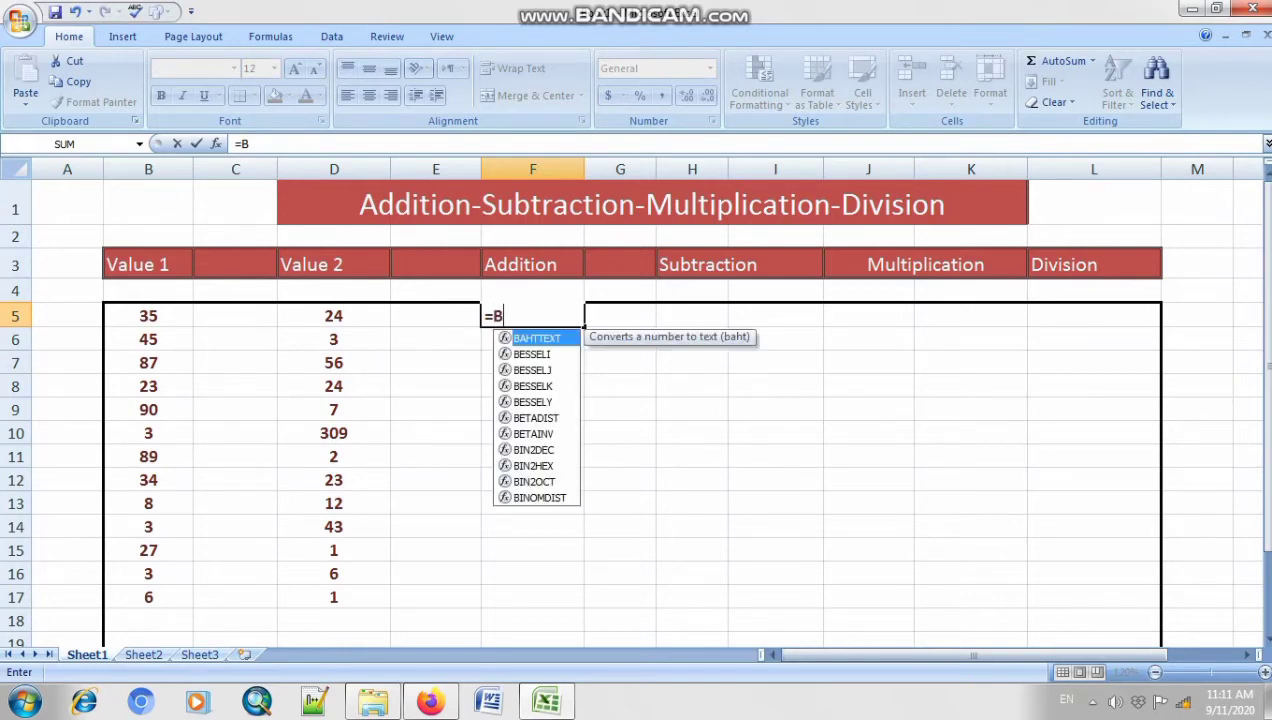
type("5")
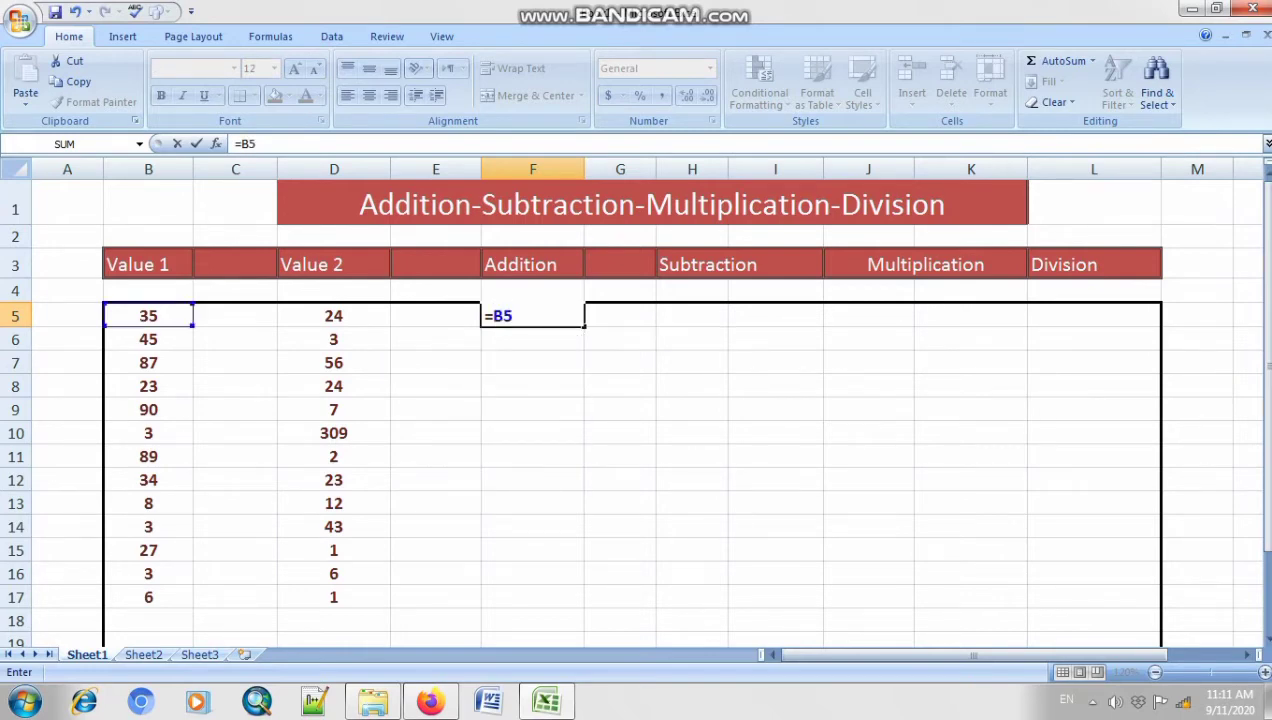
type("+")
type("24")
key("BackSpace")
key("BackSpace")
type("D5")
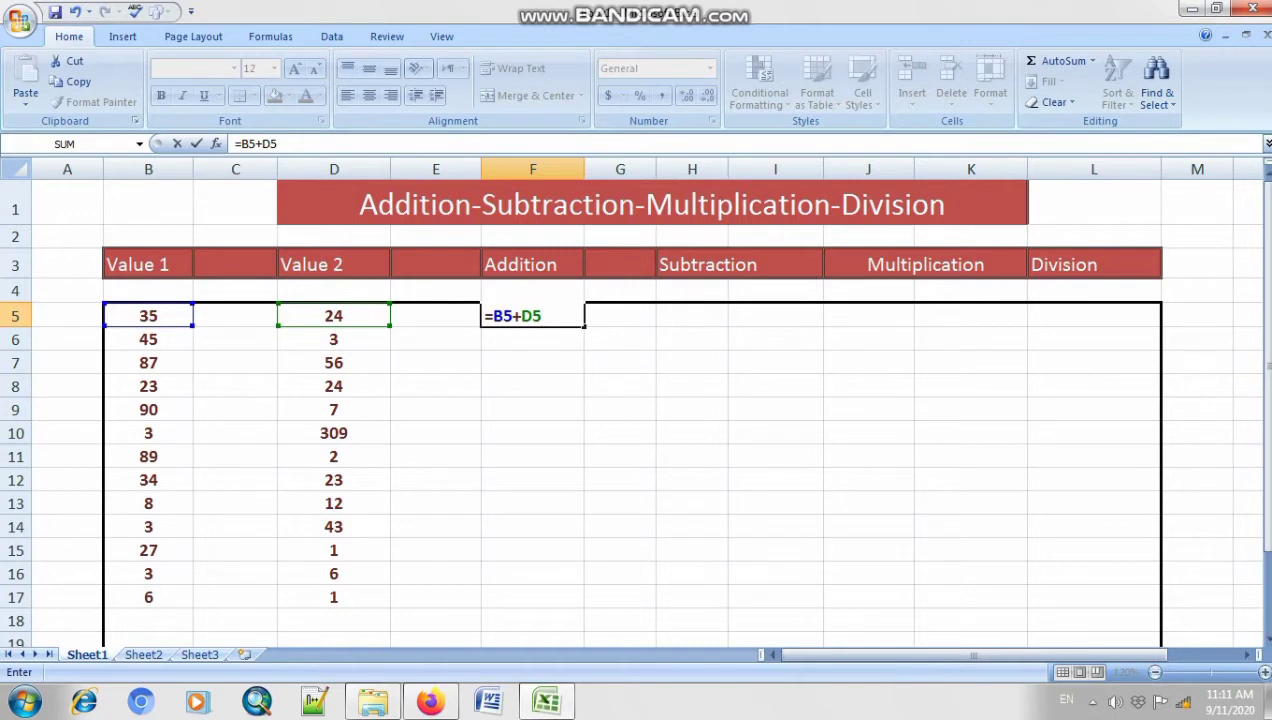
key("Return")
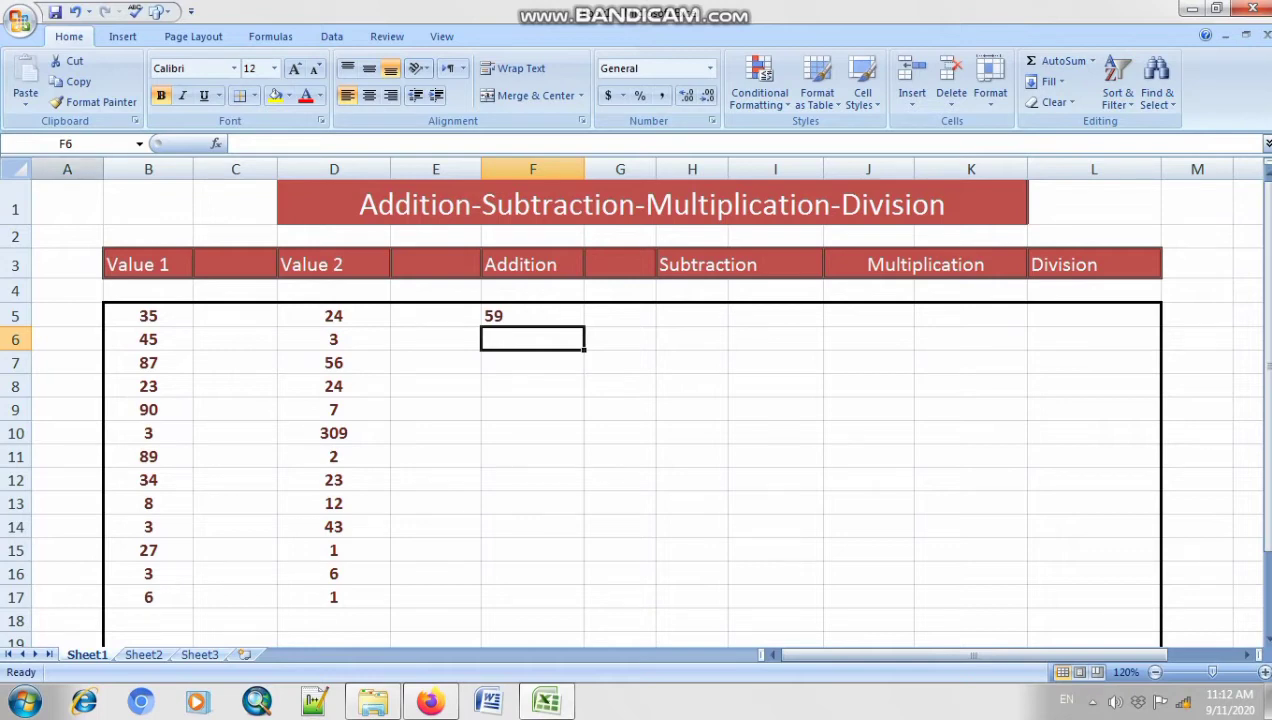
Step: Examine the column letters A to E and the row numbers 1 to 5 that form the cell references
left_click(67, 169)
left_click(148, 169)
left_click(235, 169)
left_click(334, 169)
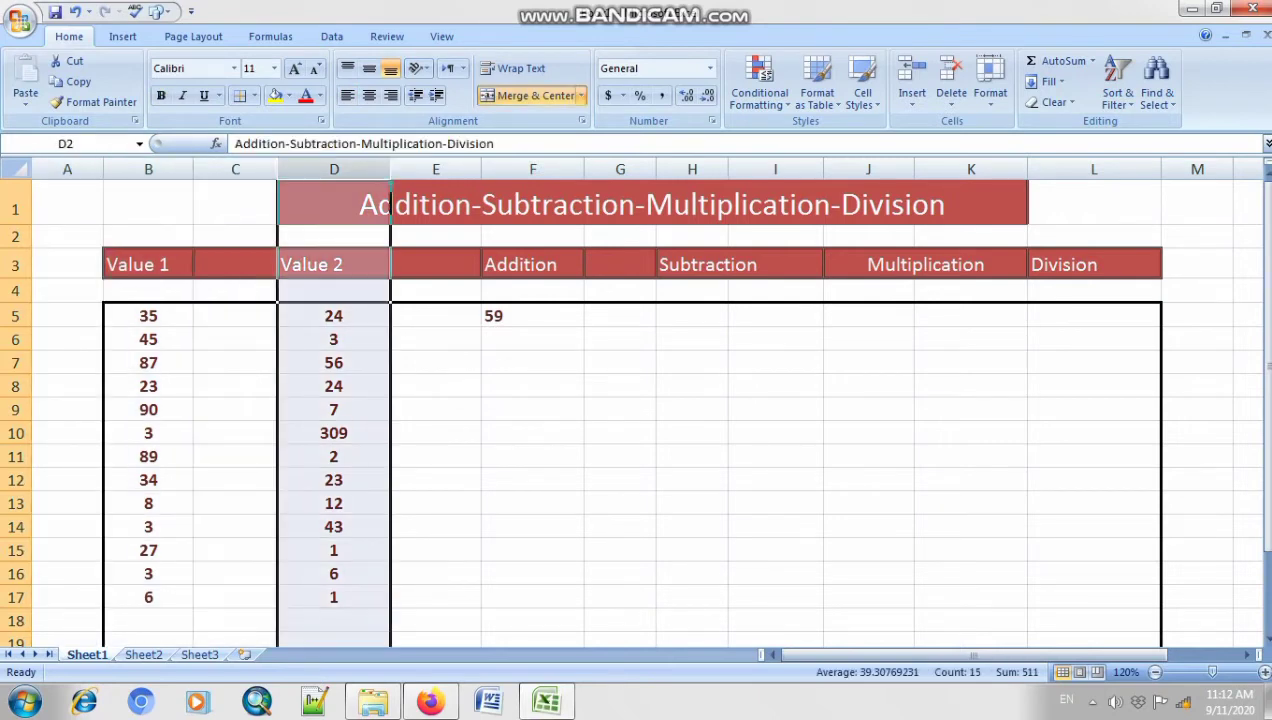
left_click(435, 169)
left_click(67, 169)
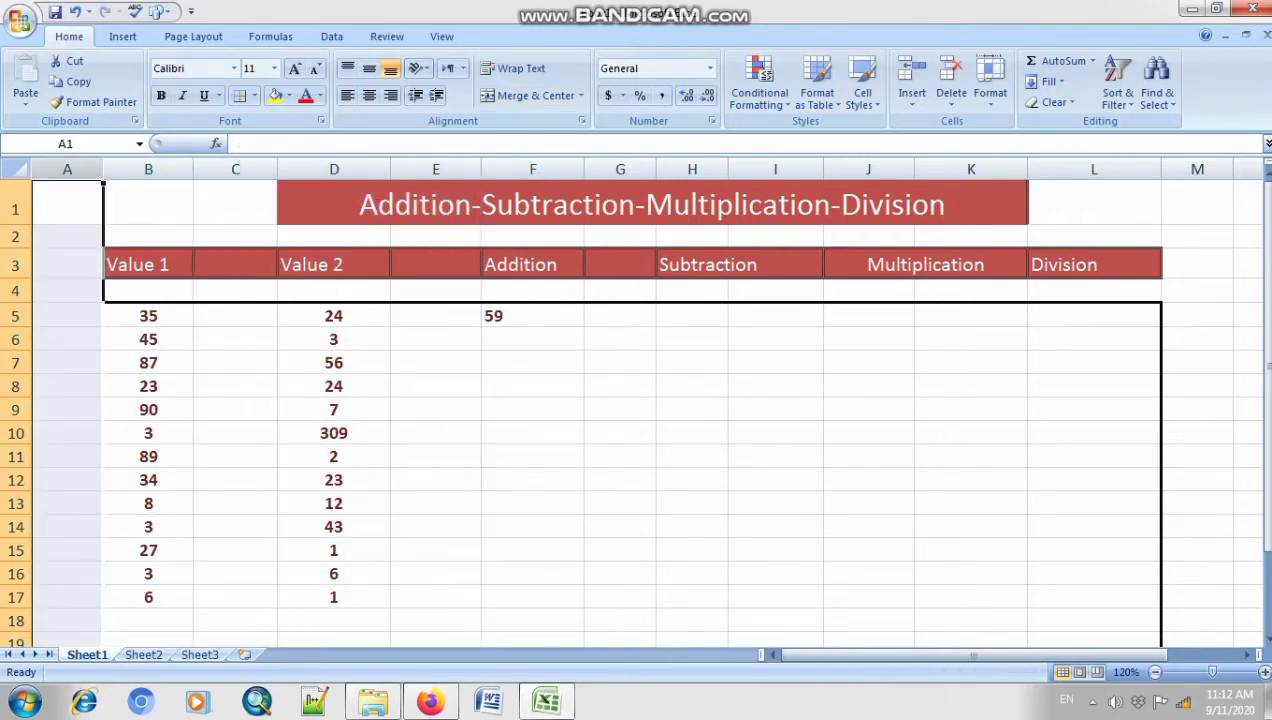
left_click(148, 169)
left_click(235, 169)
left_click(334, 169)
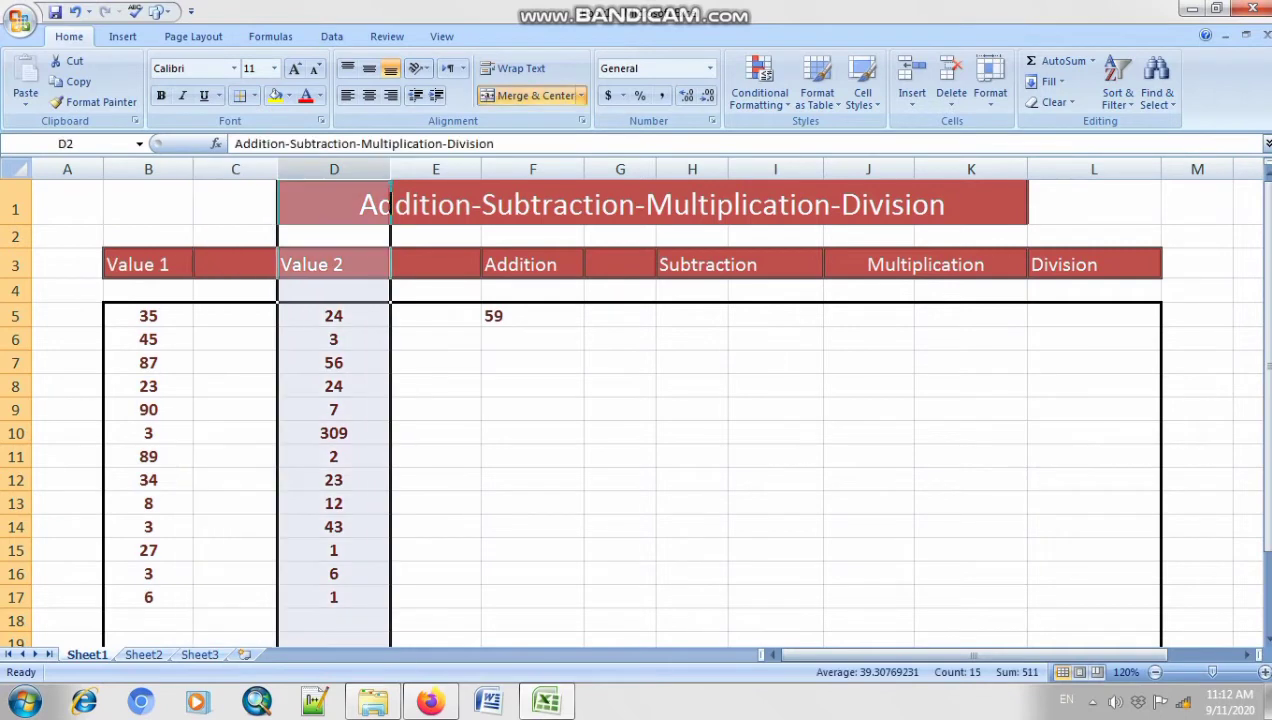
left_click(16, 209)
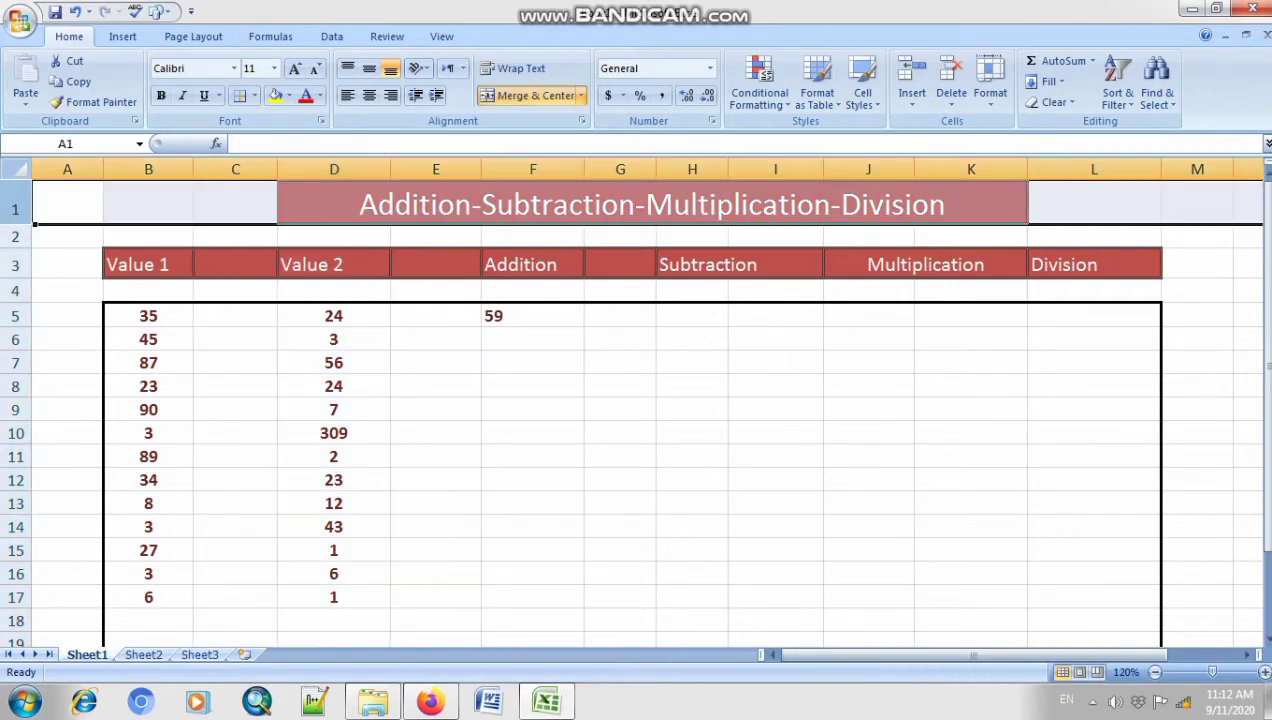
left_click(16, 236)
left_click(16, 264)
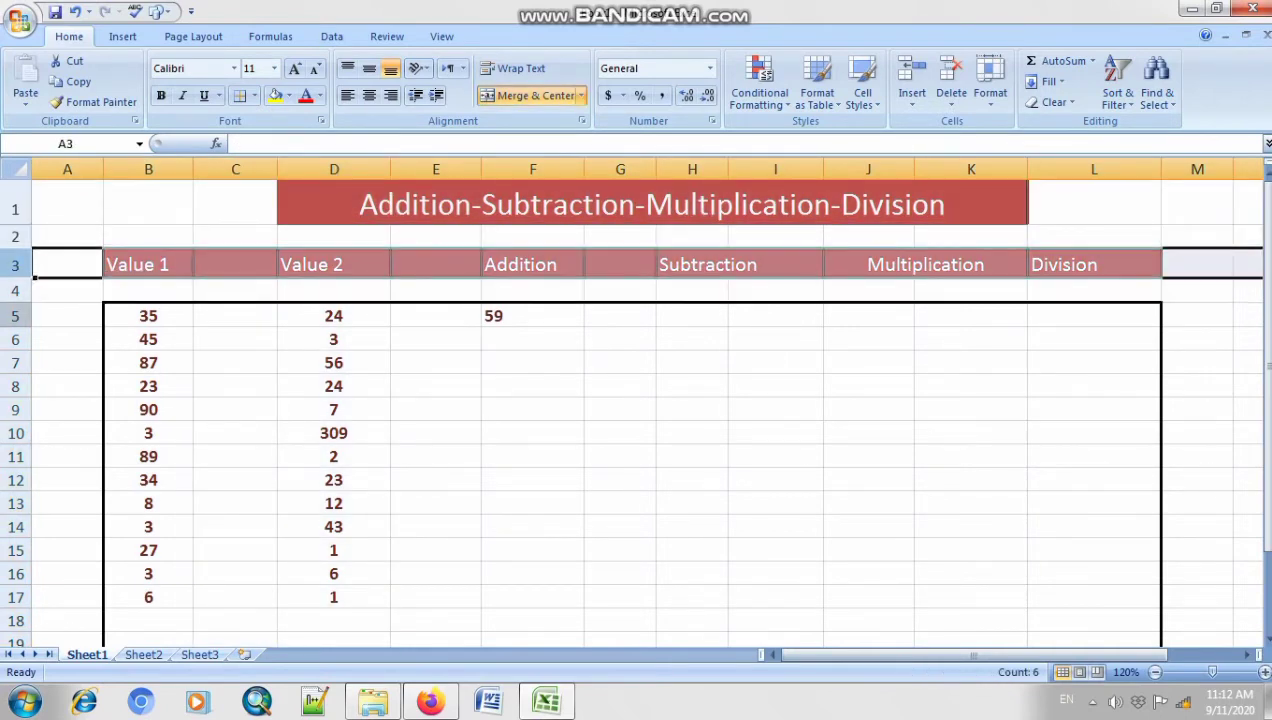
left_click(28, 315)
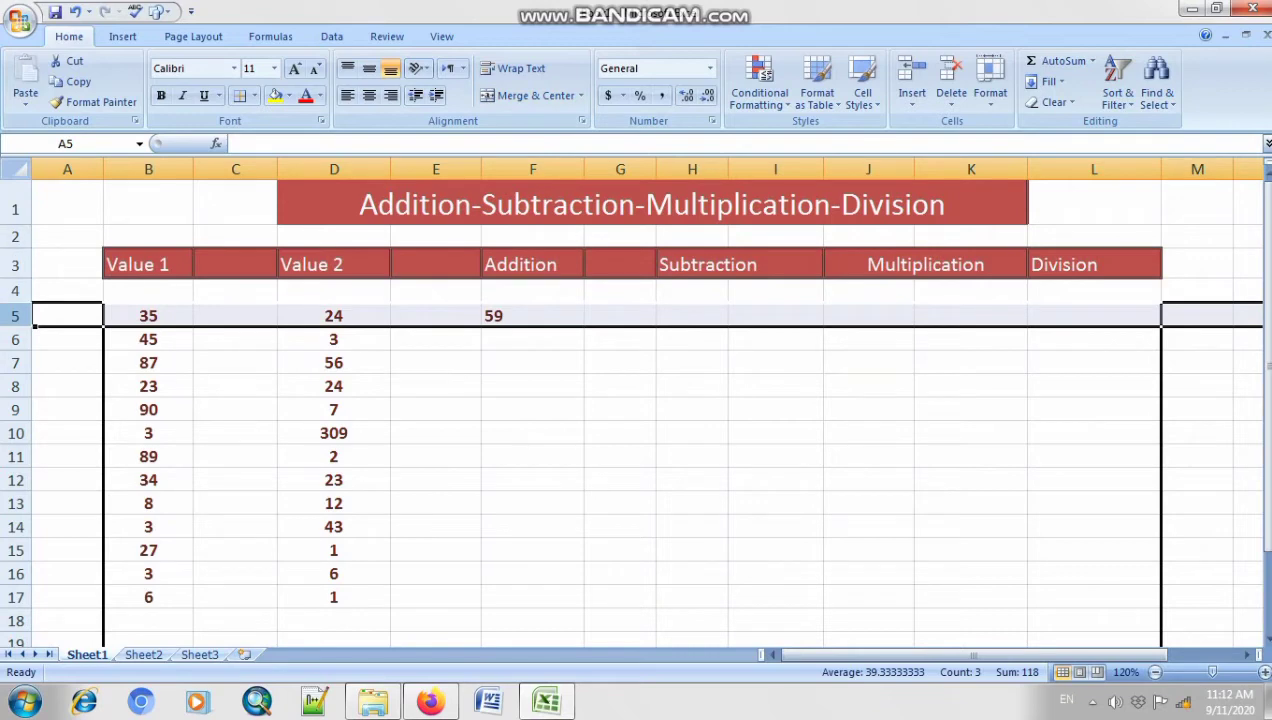
left_click(532, 386)
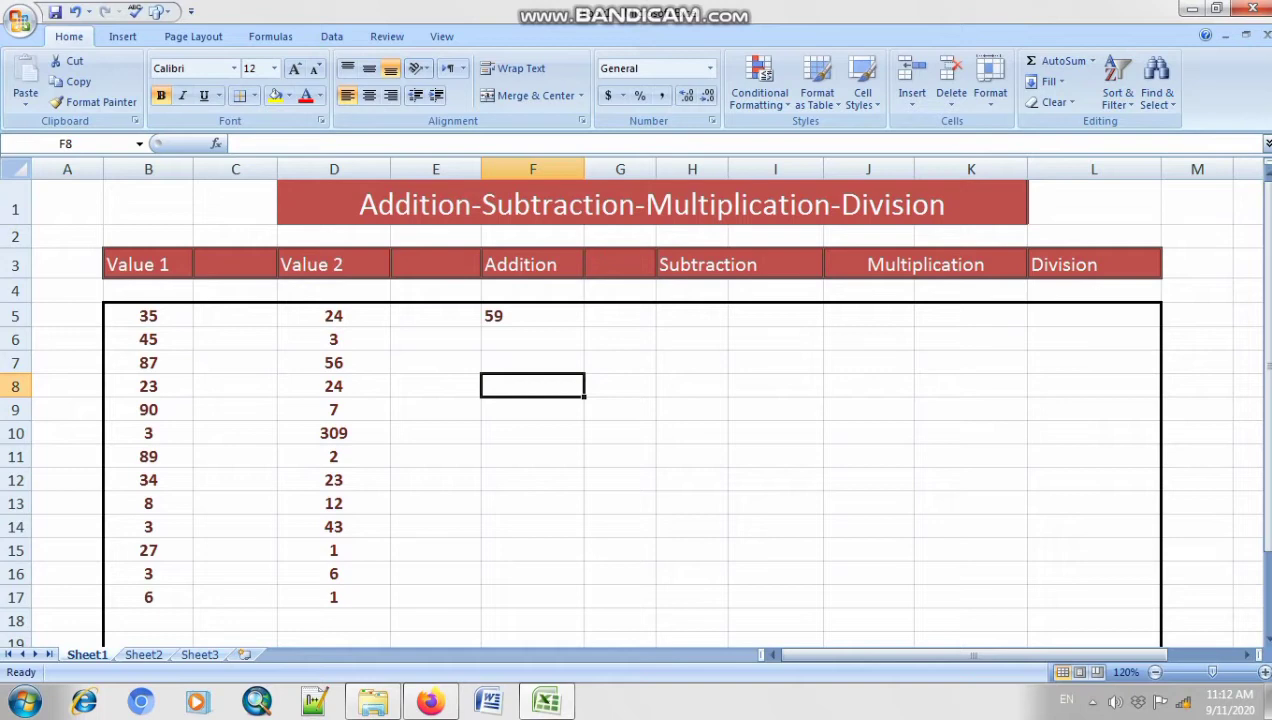
Step: Enter the formula =B6+D6 in cell F6 to add the second pair of values
left_click(532, 339)
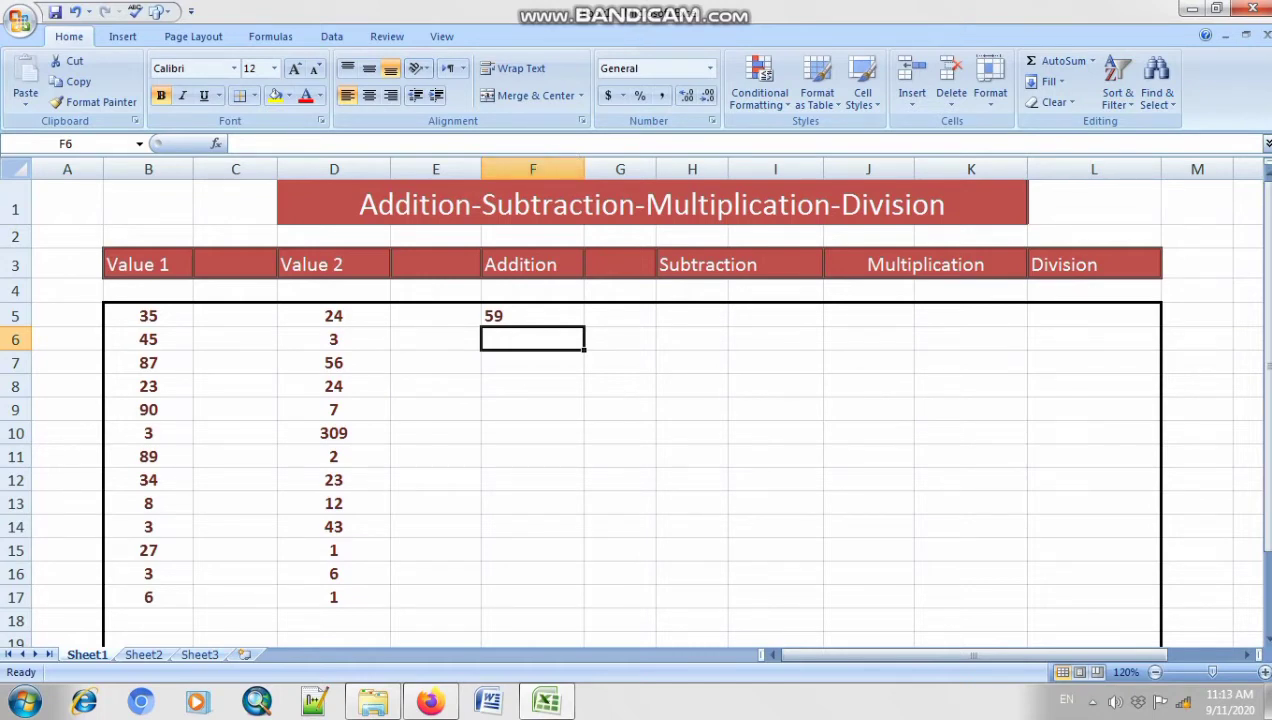
double_click(532, 339)
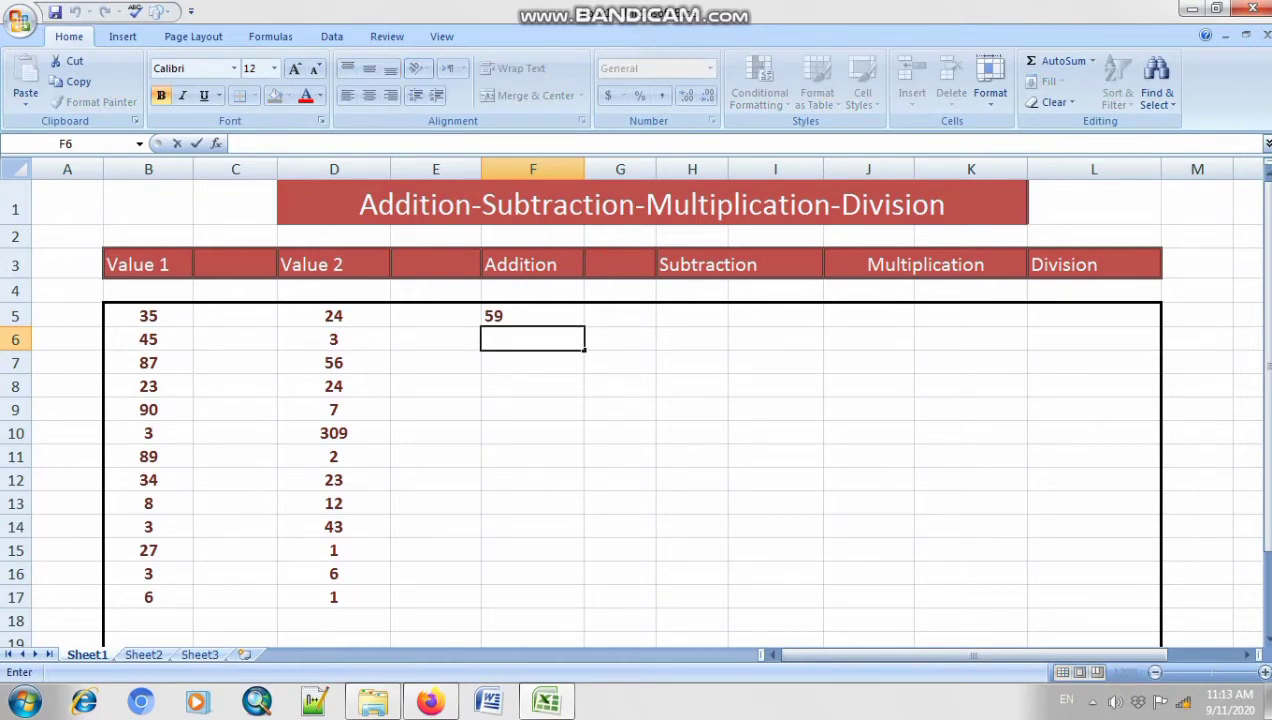
type("=")
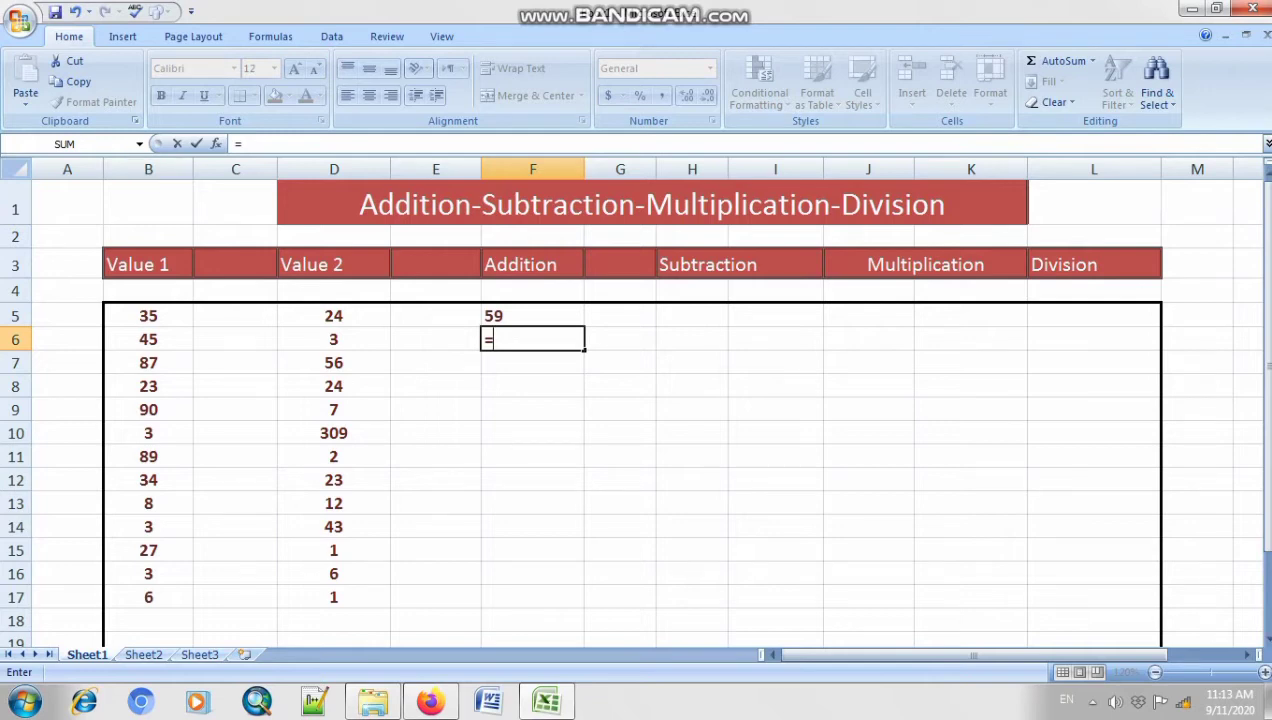
type("B6+")
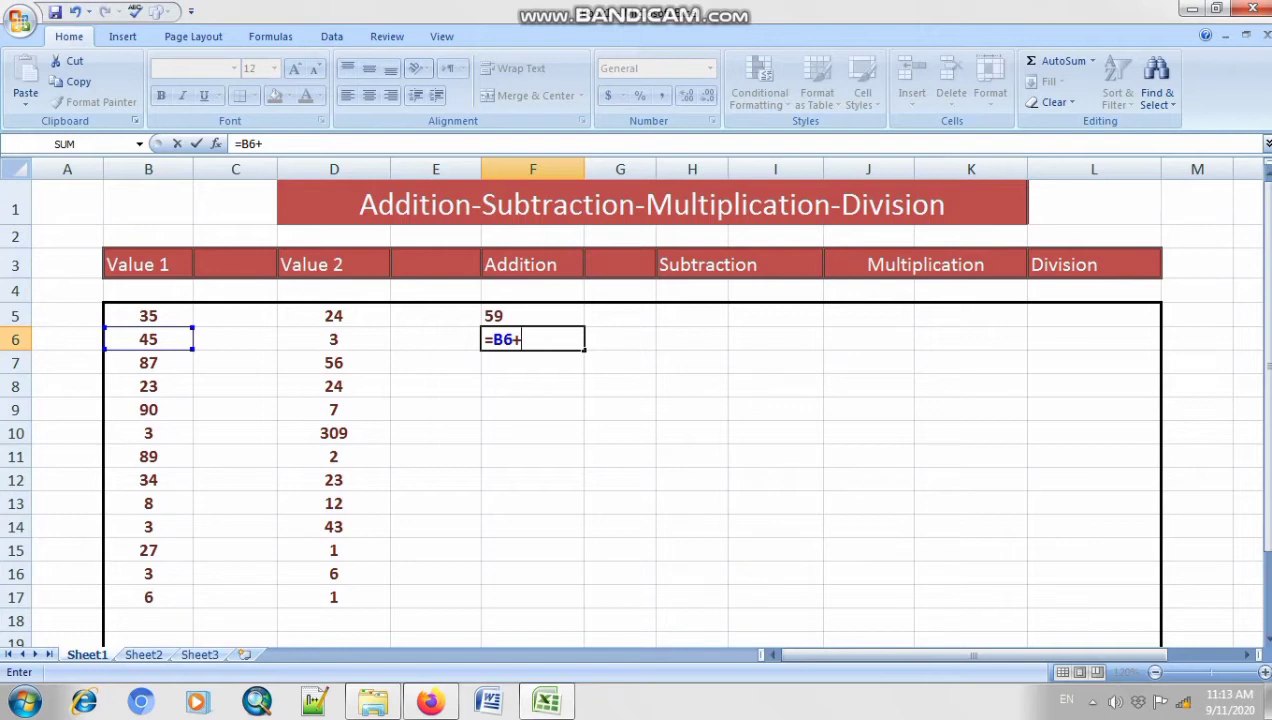
type("D6")
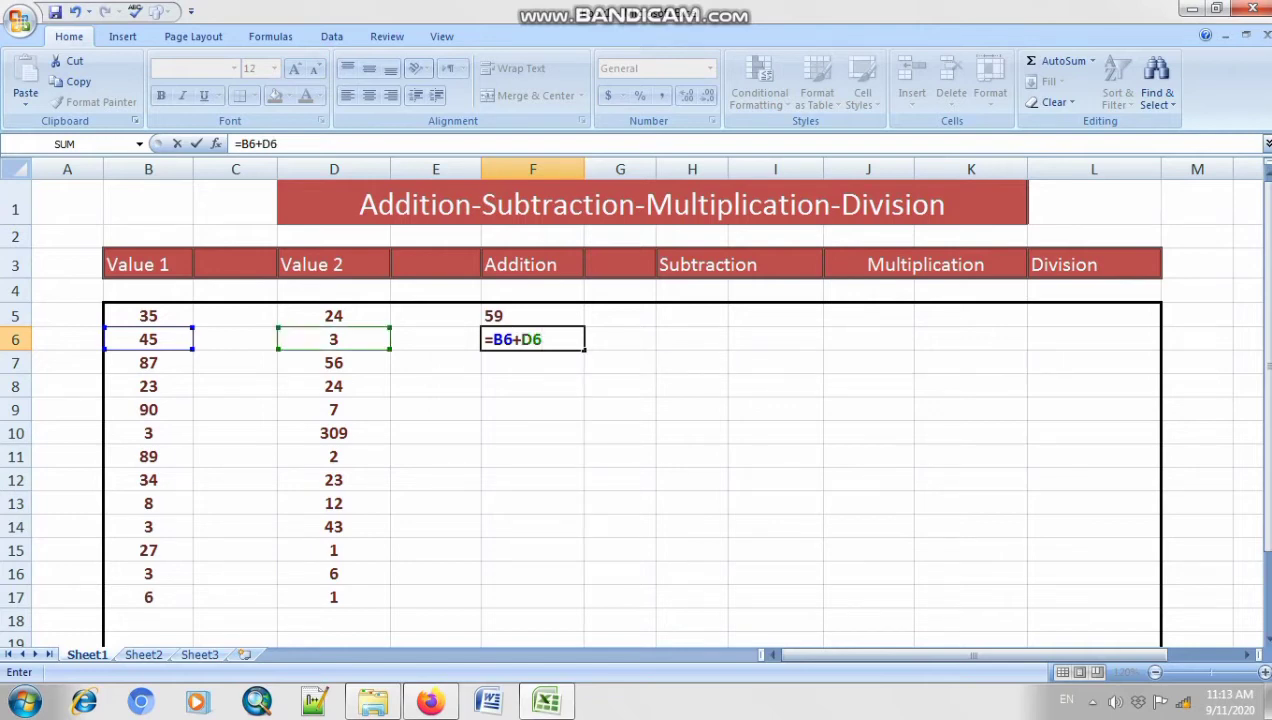
key("Return")
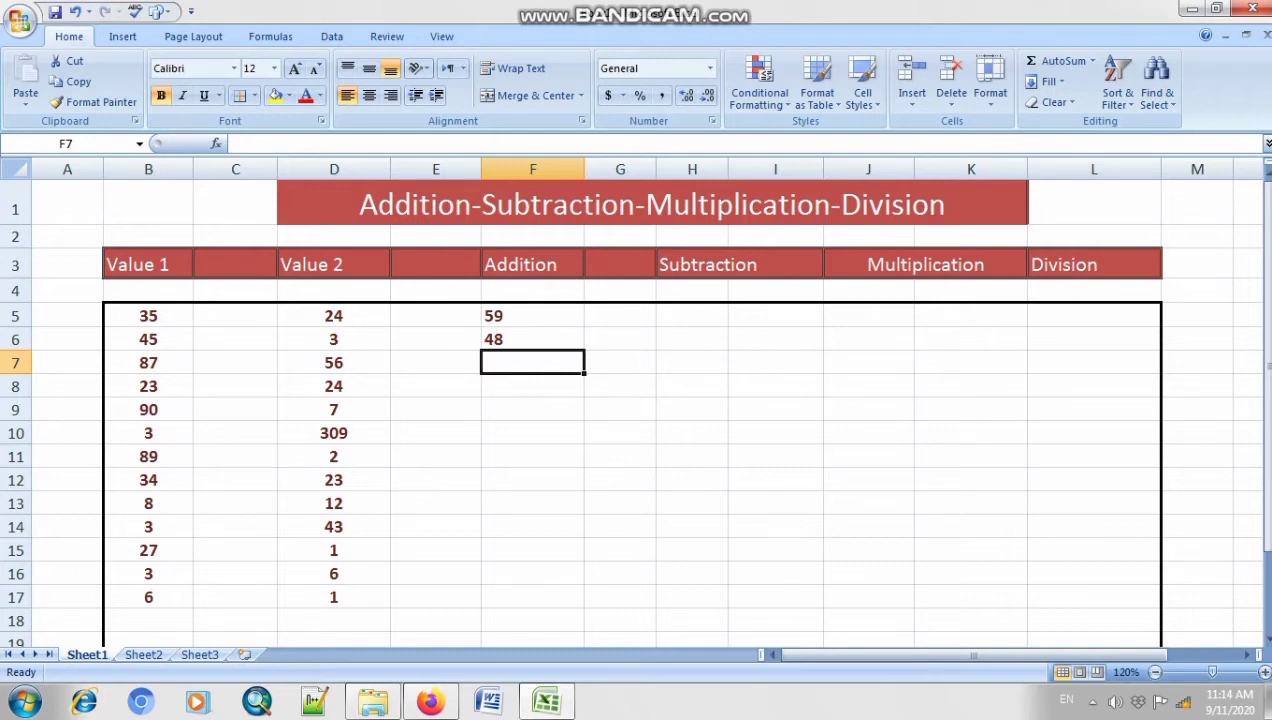
Step: Sum the row 7 values into cell F7 by applying the AutoSum Sum function to the range B7:F7
left_click(148, 363)
left_click_drag(148, 363, 532, 363)
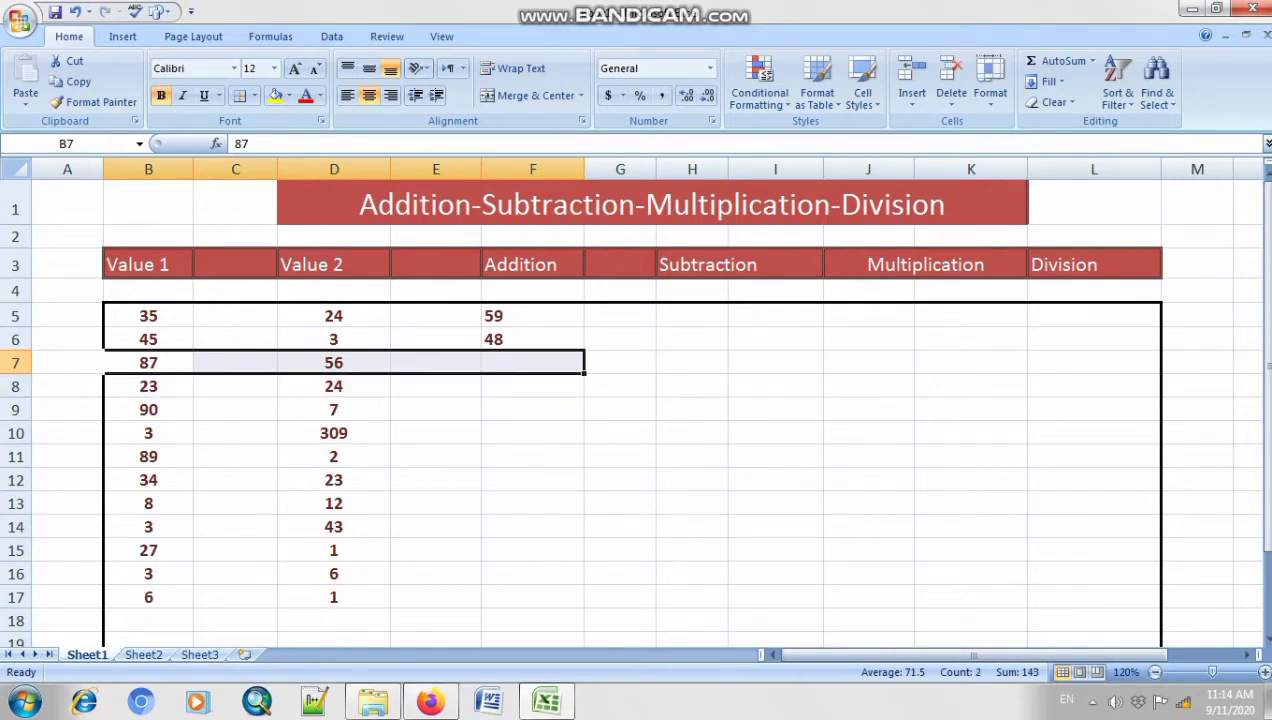
left_click(532, 433)
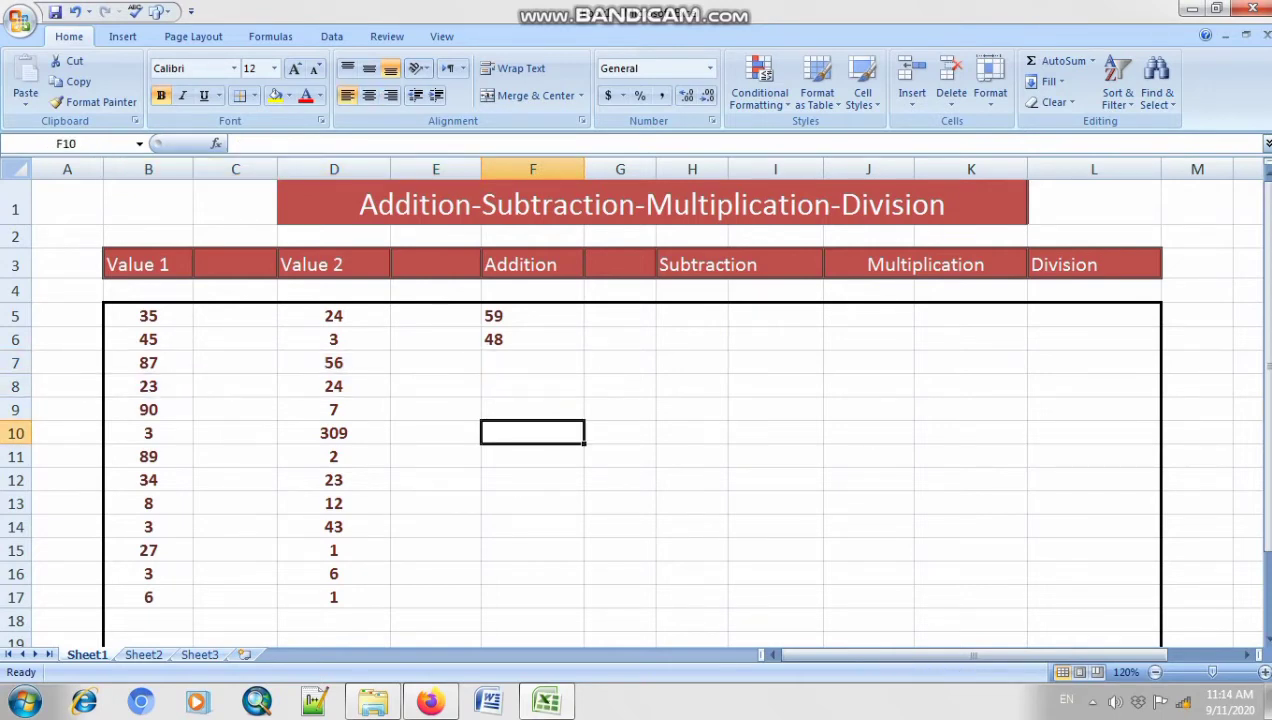
left_click(148, 363)
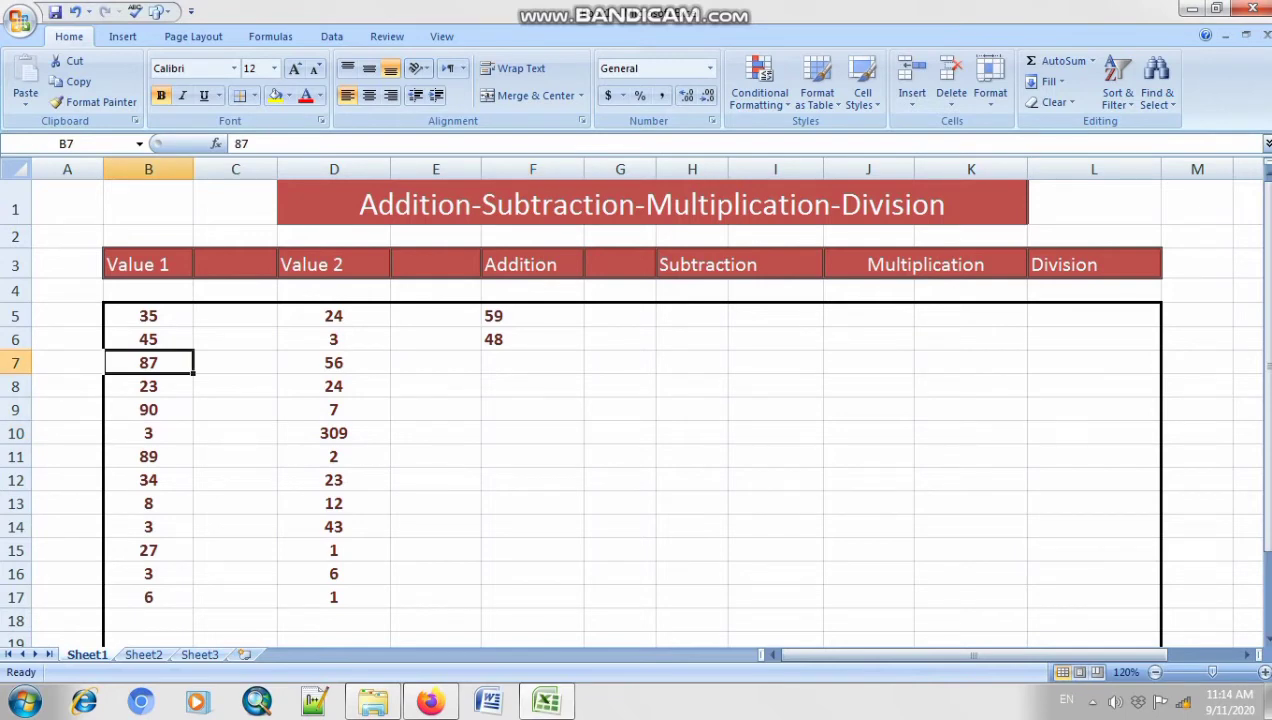
left_click_drag(148, 363, 532, 363)
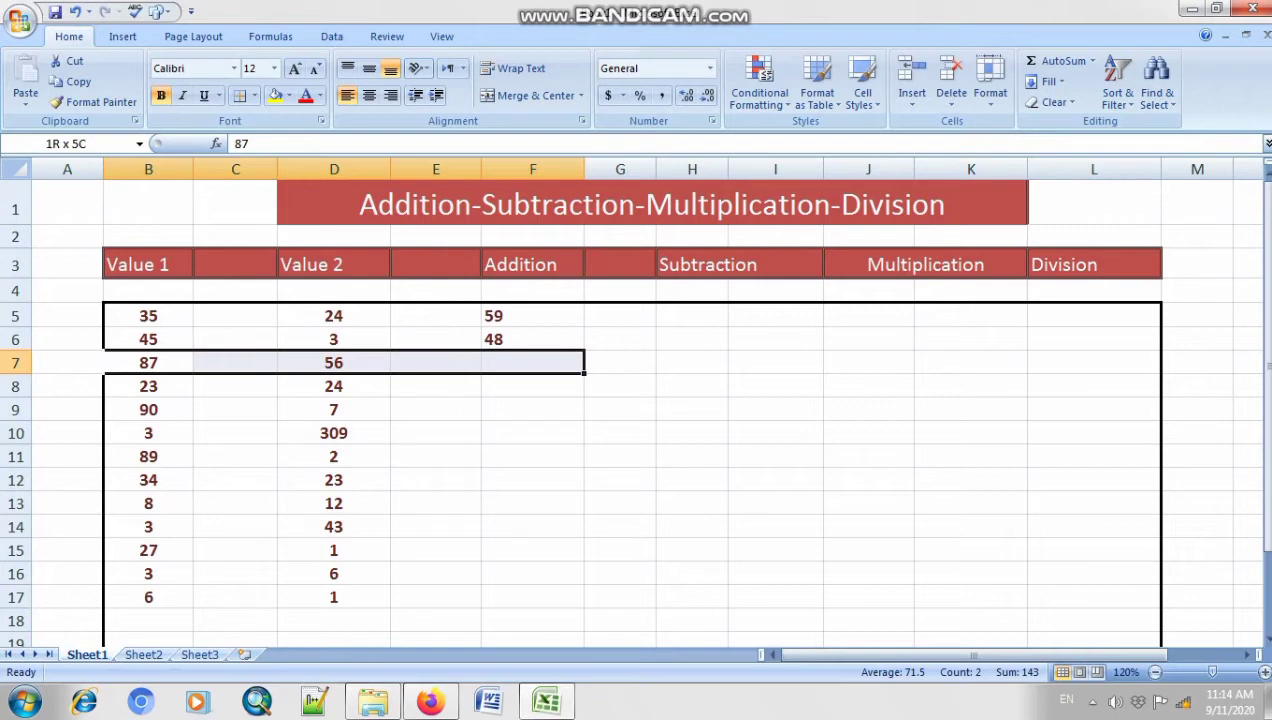
mouse_move(532, 363)
left_mouse_down()
mouse_move(532, 386)
mouse_move(532, 363)
left_mouse_up()
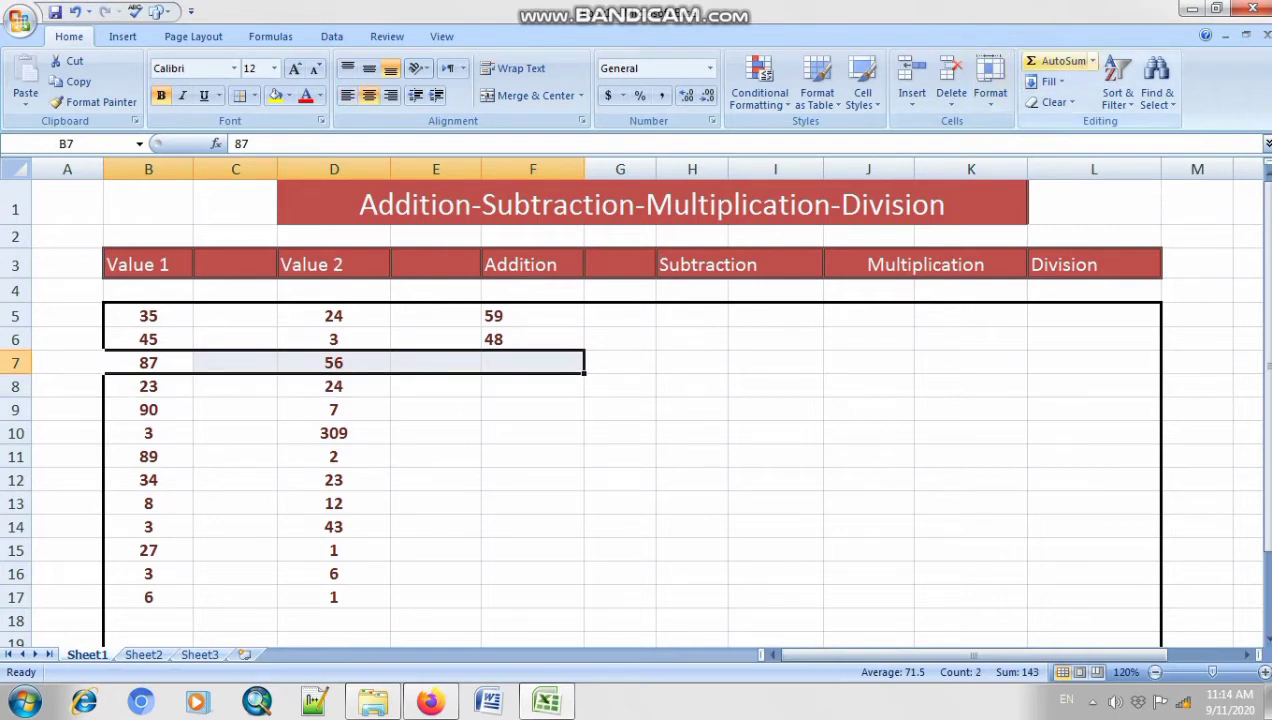
left_click(1092, 61)
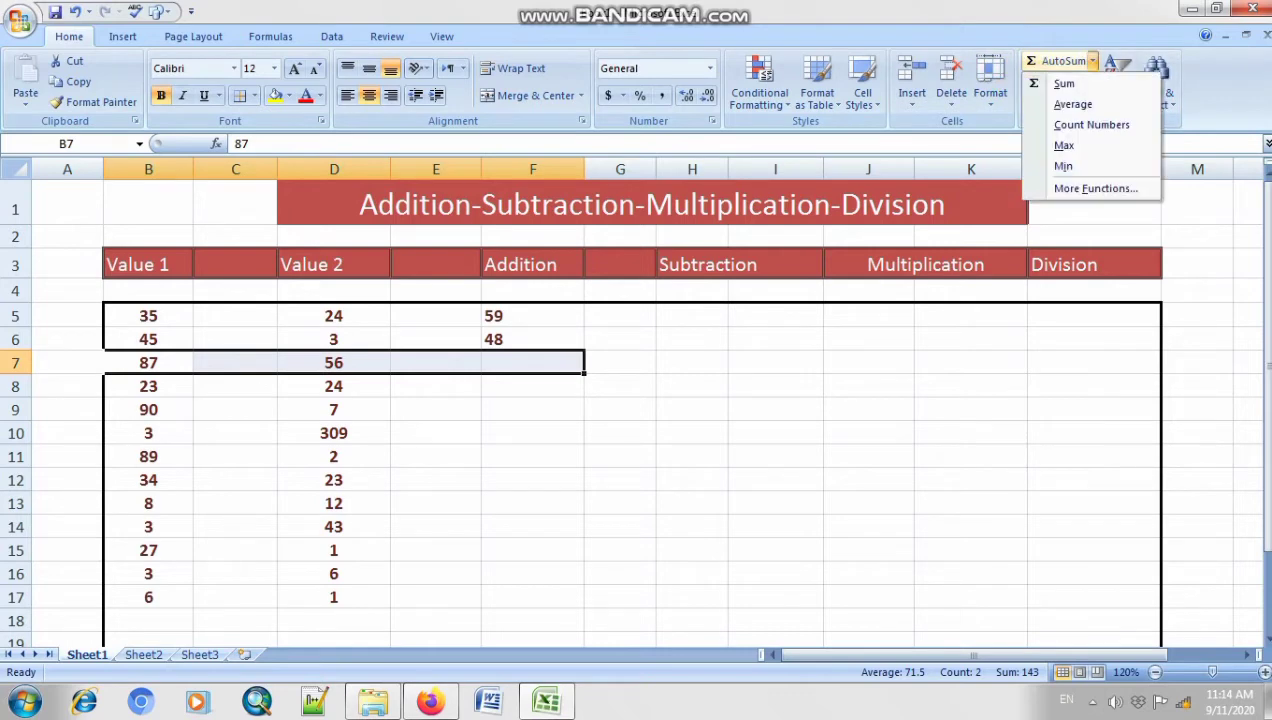
left_click(1063, 83)
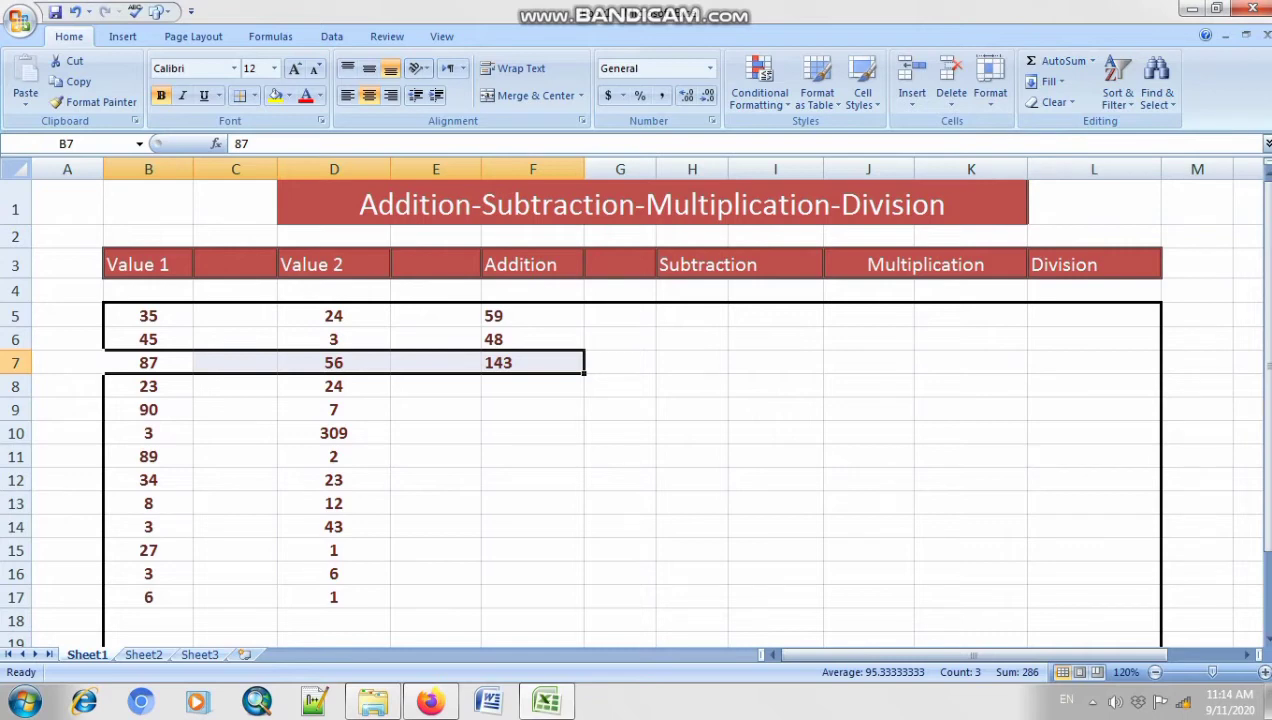
left_click(532, 409)
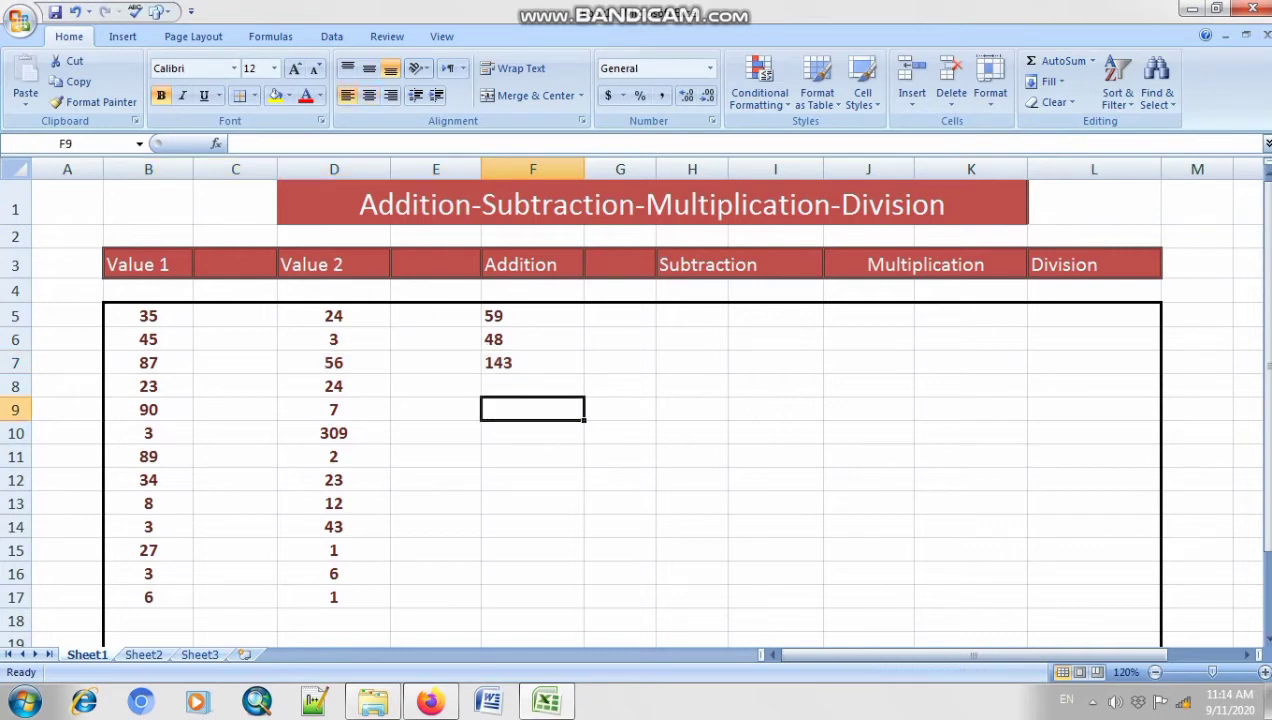
Step: Fill the sum formula from cell F7 down the Addition column to F17
left_click(532, 363)
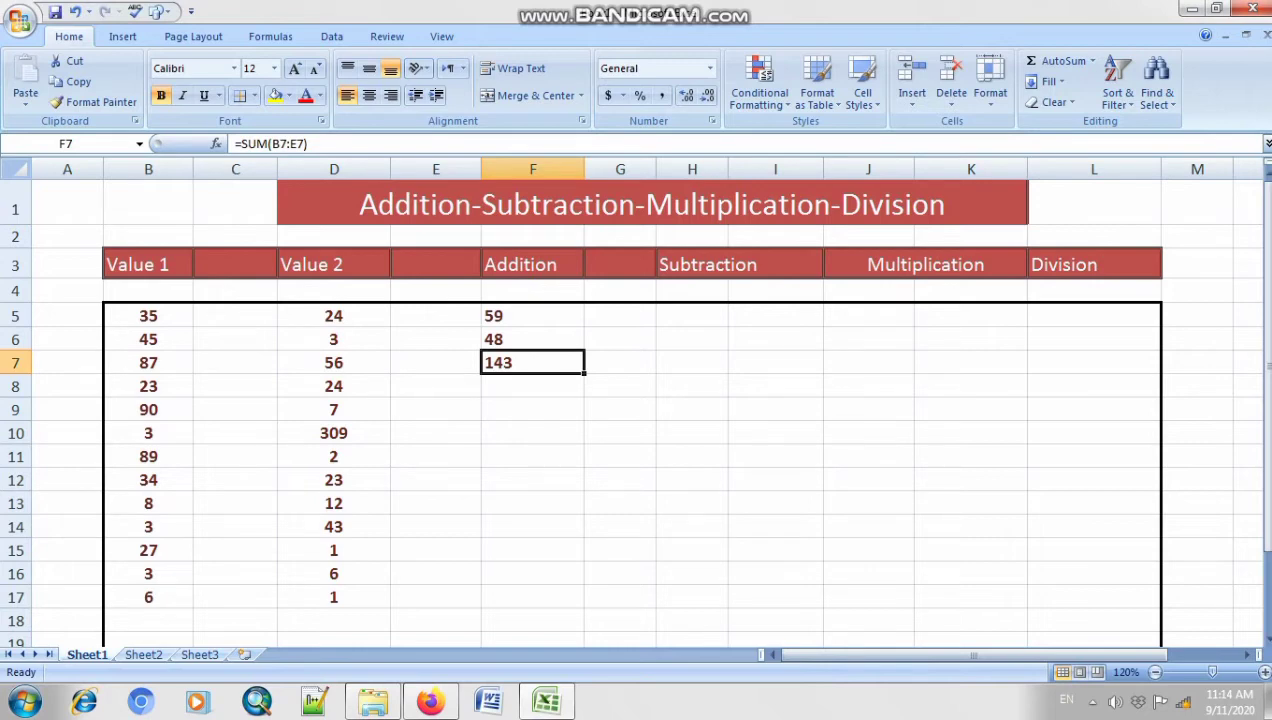
left_click_drag(584, 373, 584, 606)
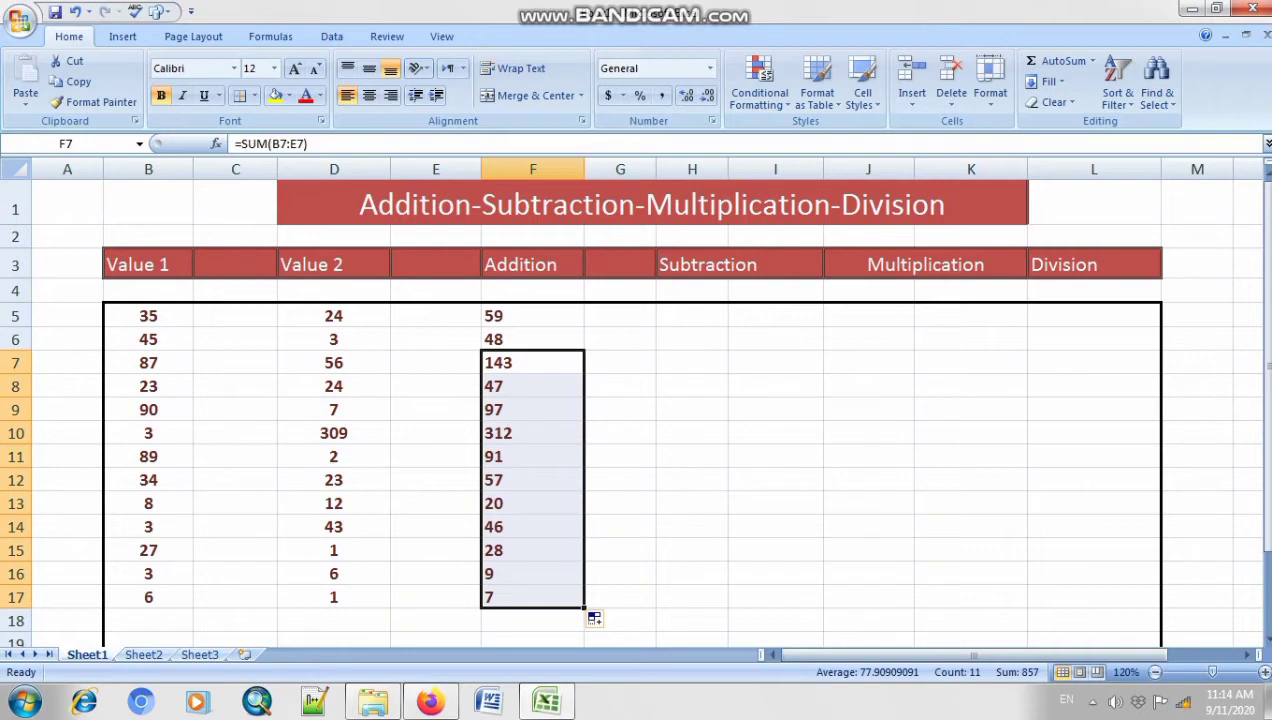
left_click(620, 480)
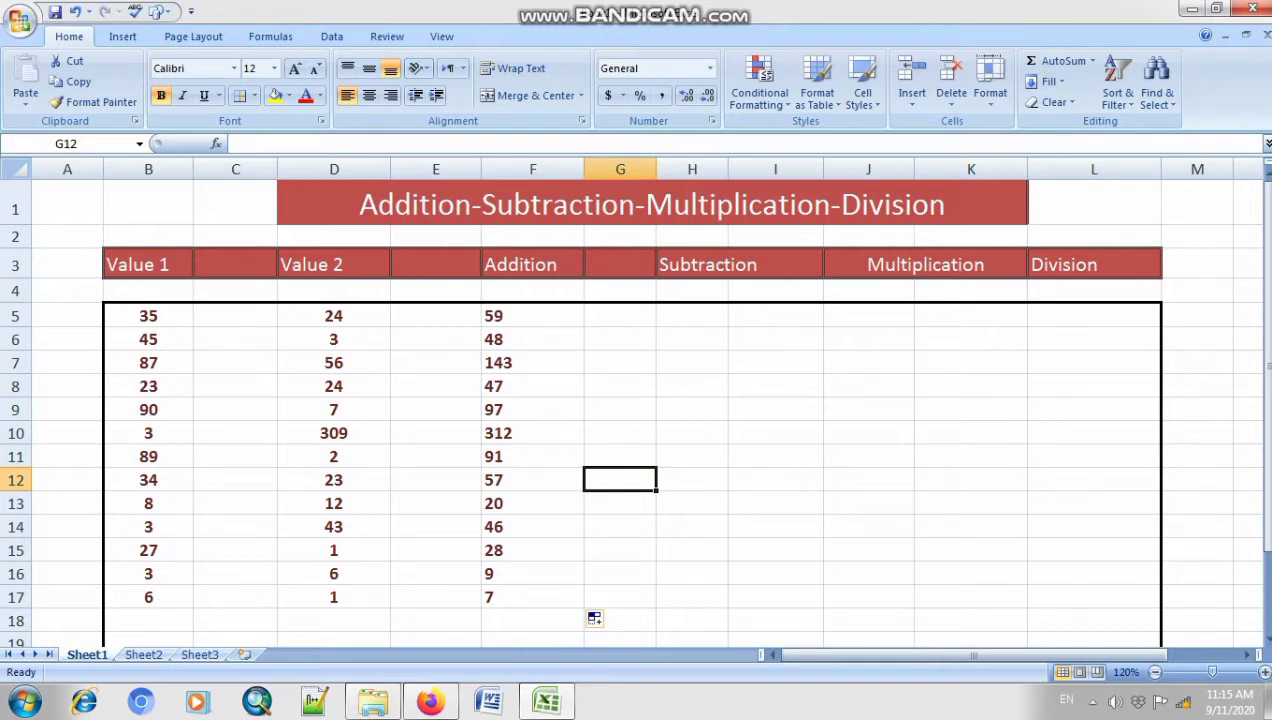
Step: Change the Value 1 entry in cell B10 to 1 and the Value 2 entry in cell D15 to 100
double_click(153, 433)
key("BackSpace")
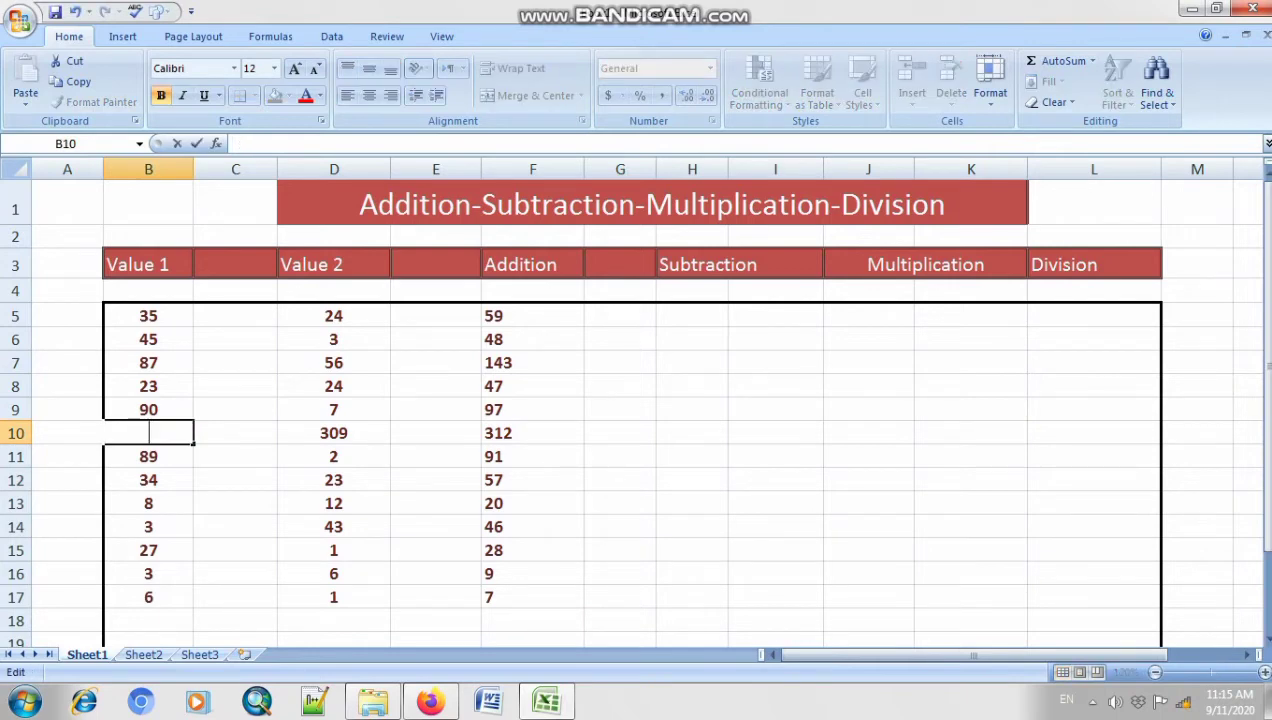
type("1")
left_click(692, 527)
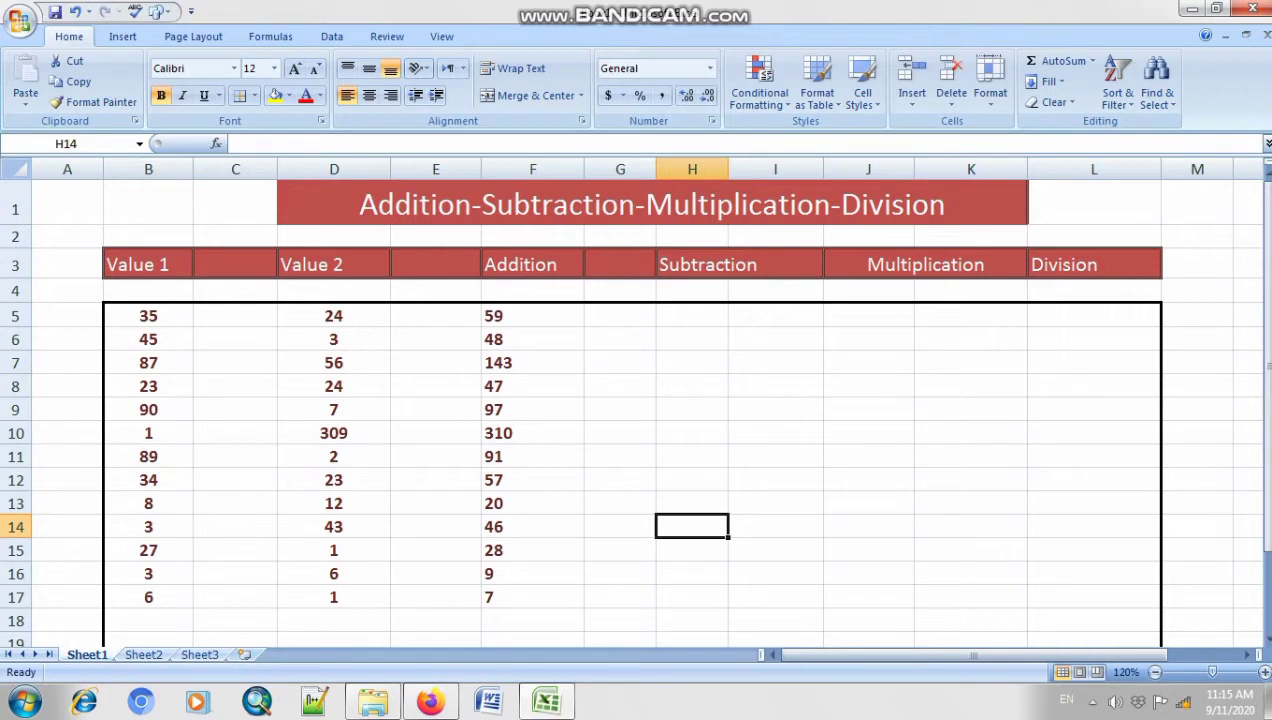
double_click(338, 550)
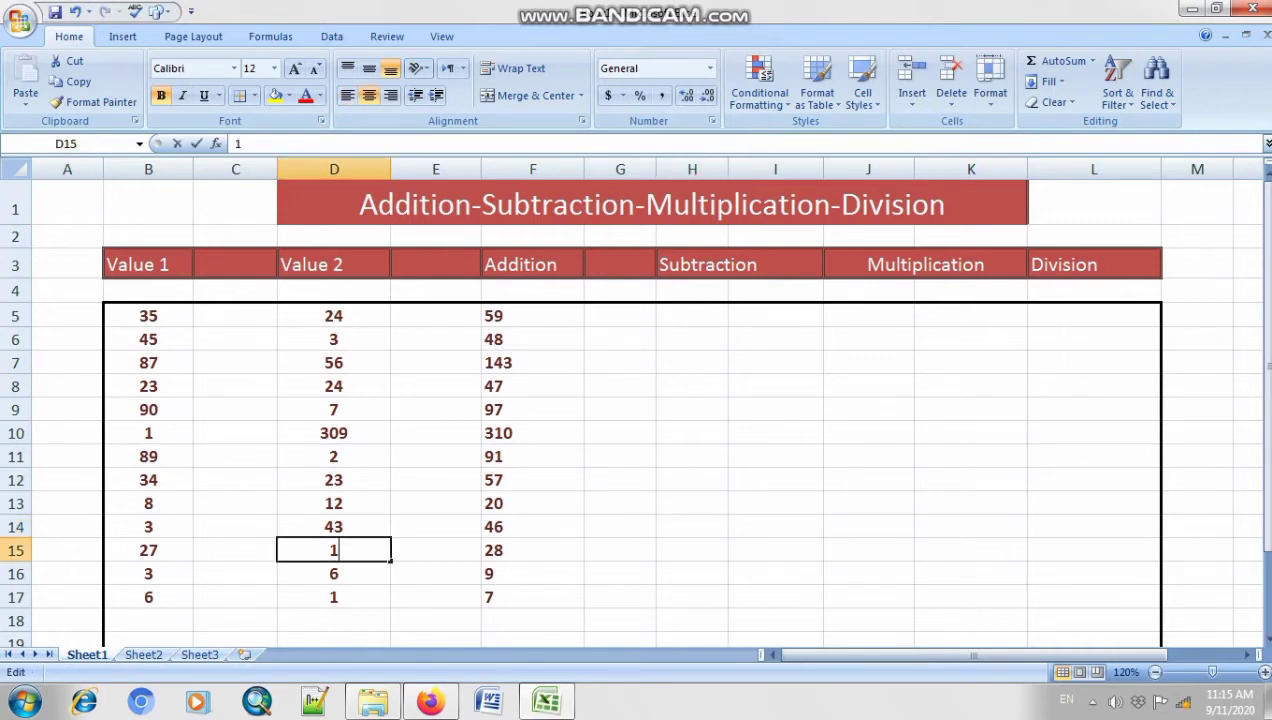
type("00")
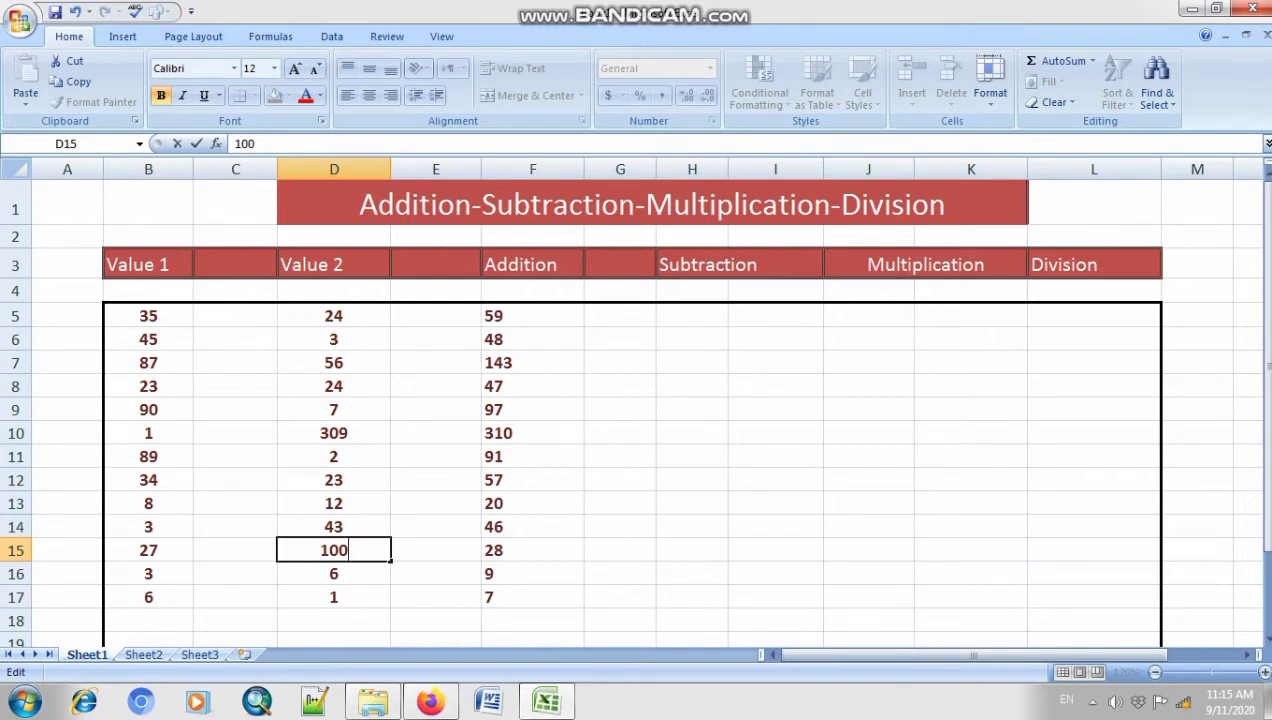
left_click(620, 550)
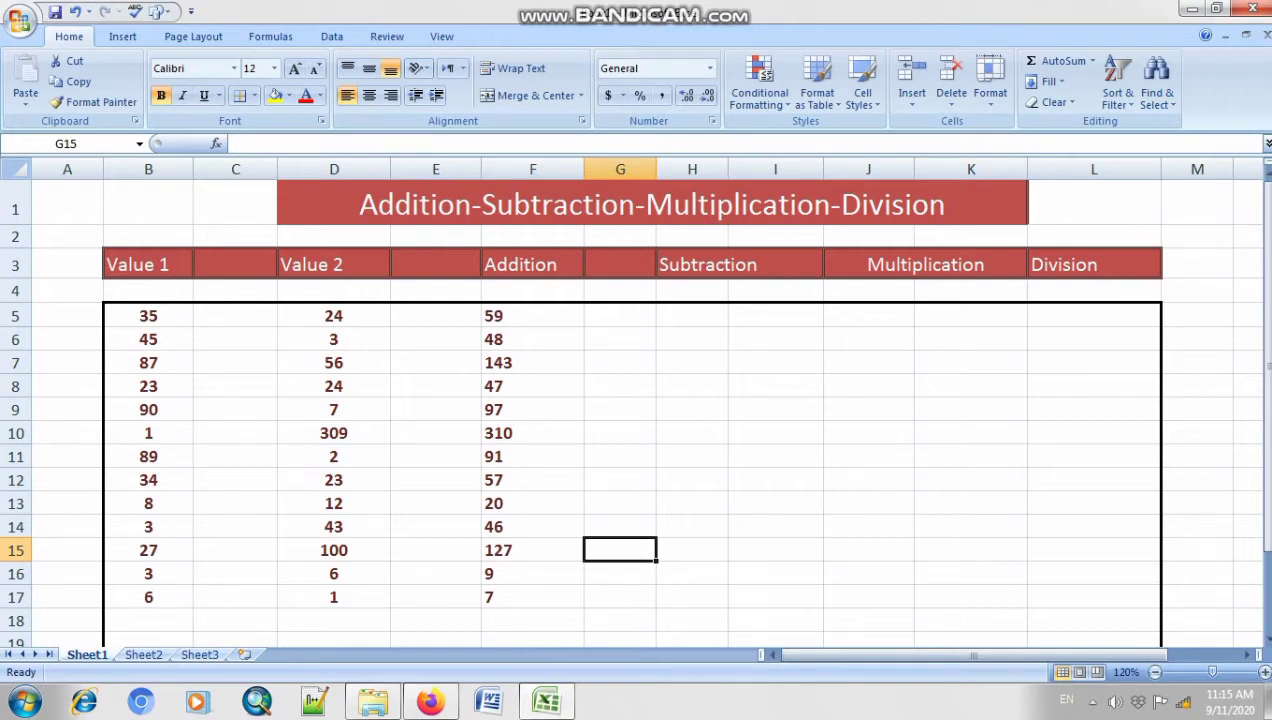
Step: Enter the formula =B5-D5 in cell H5 to subtract the first pair of values
double_click(692, 316)
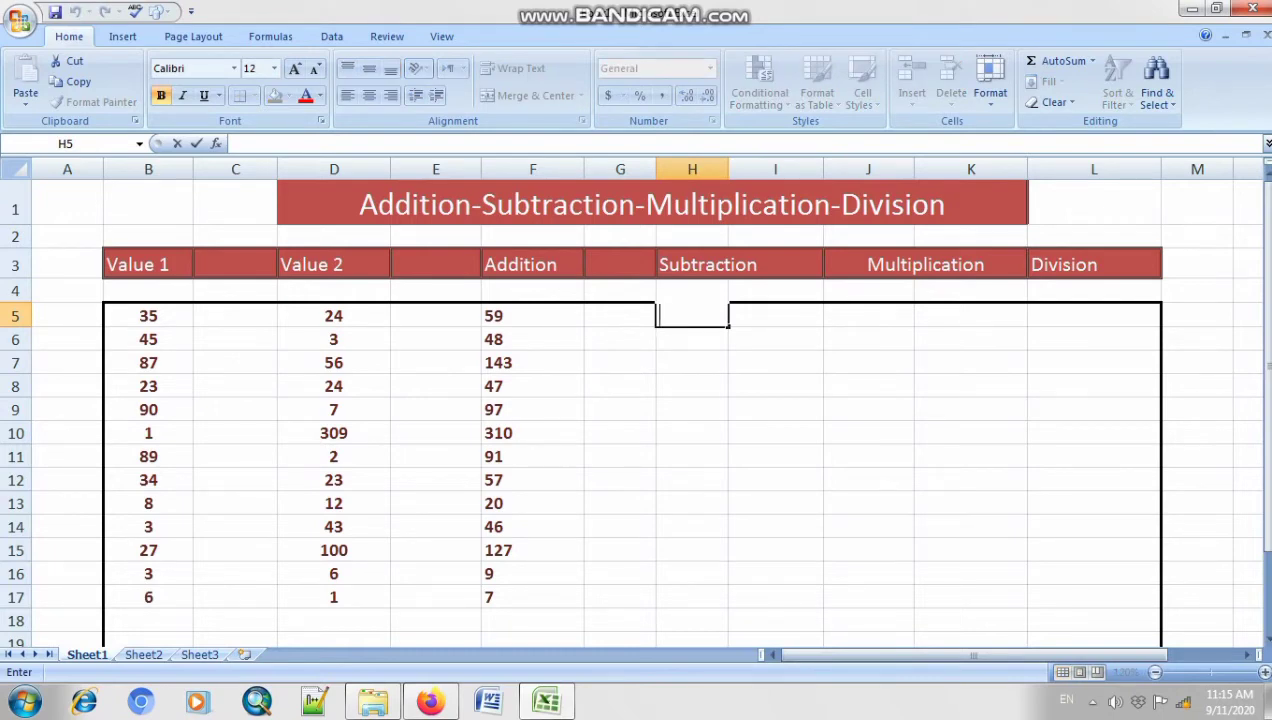
type("=")
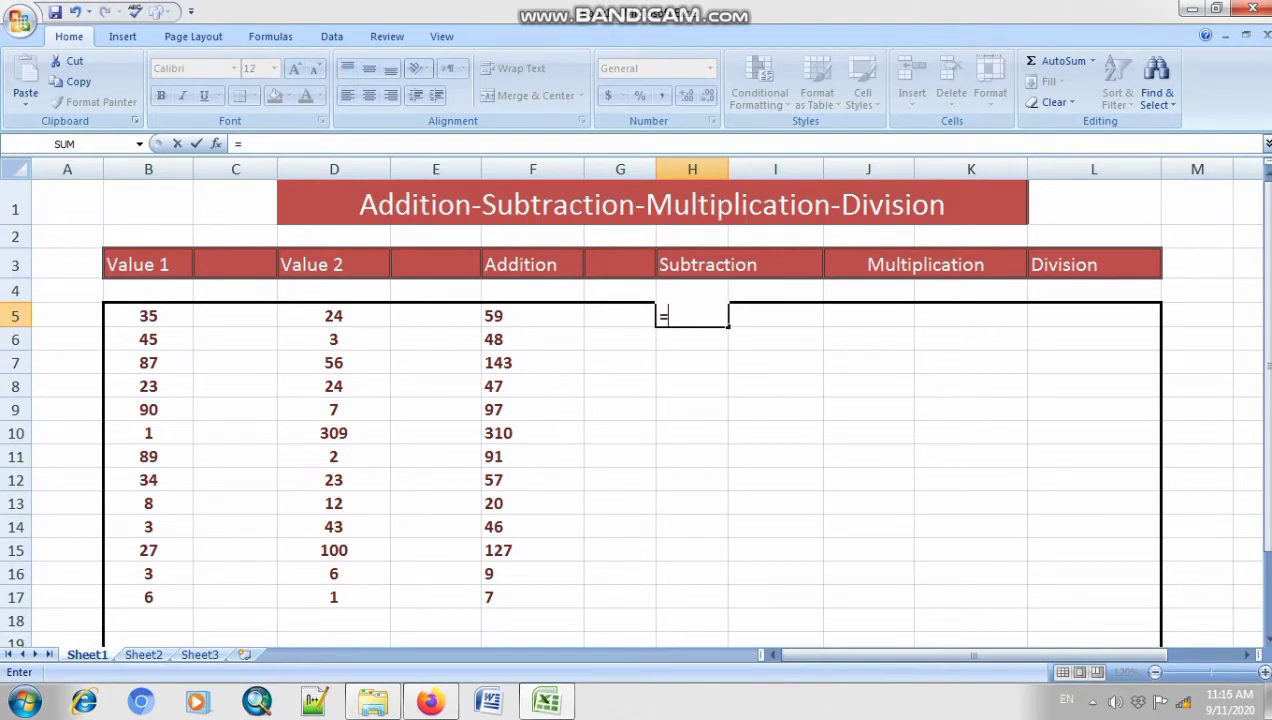
type("B5")
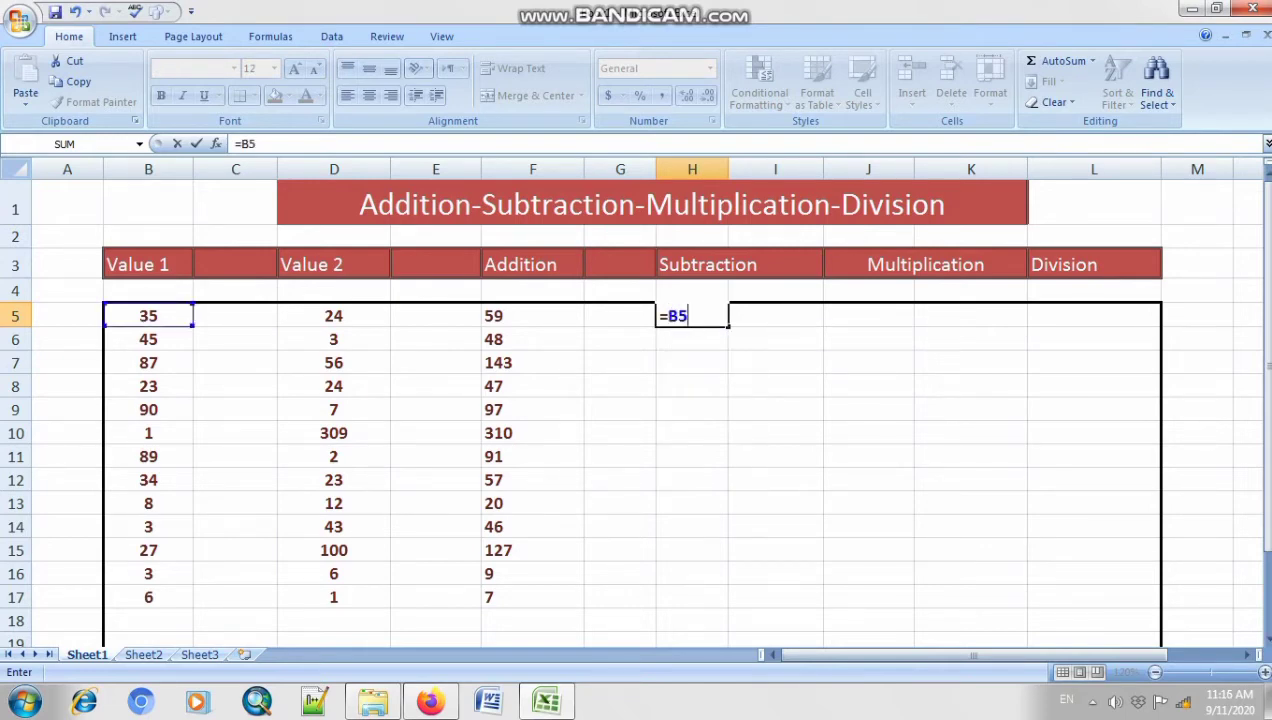
type("-")
type("D5")
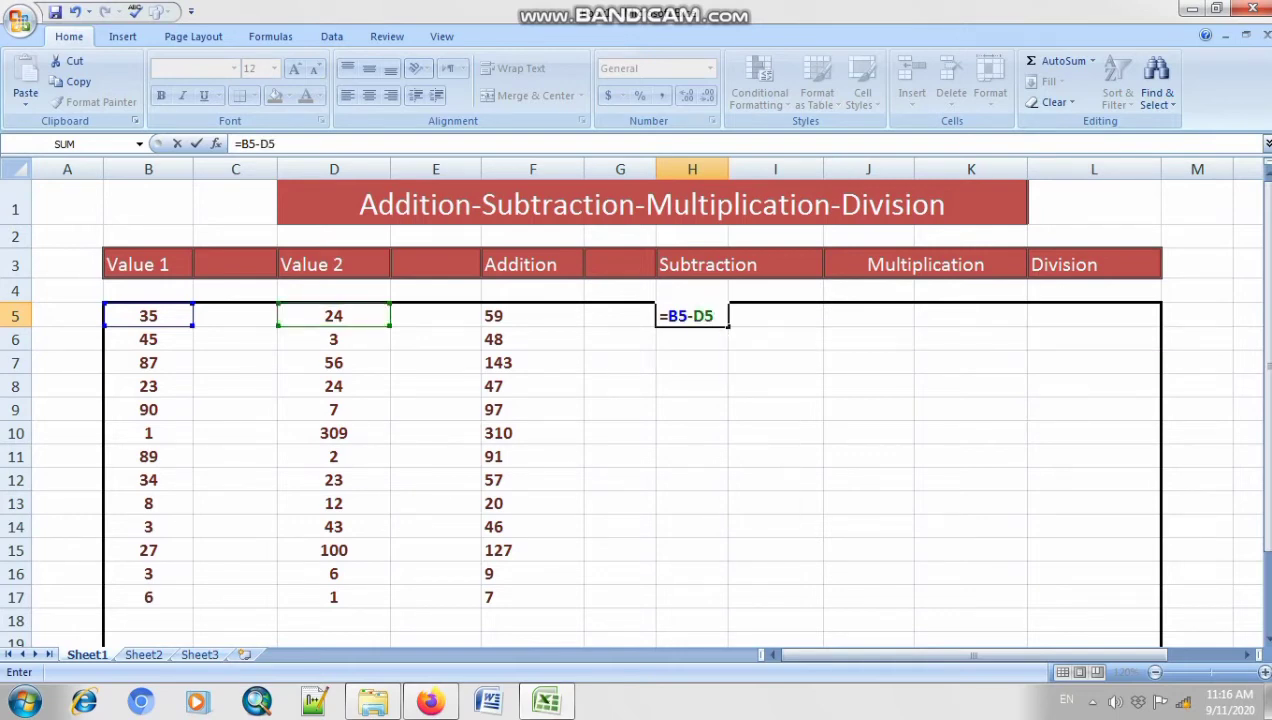
key("Return")
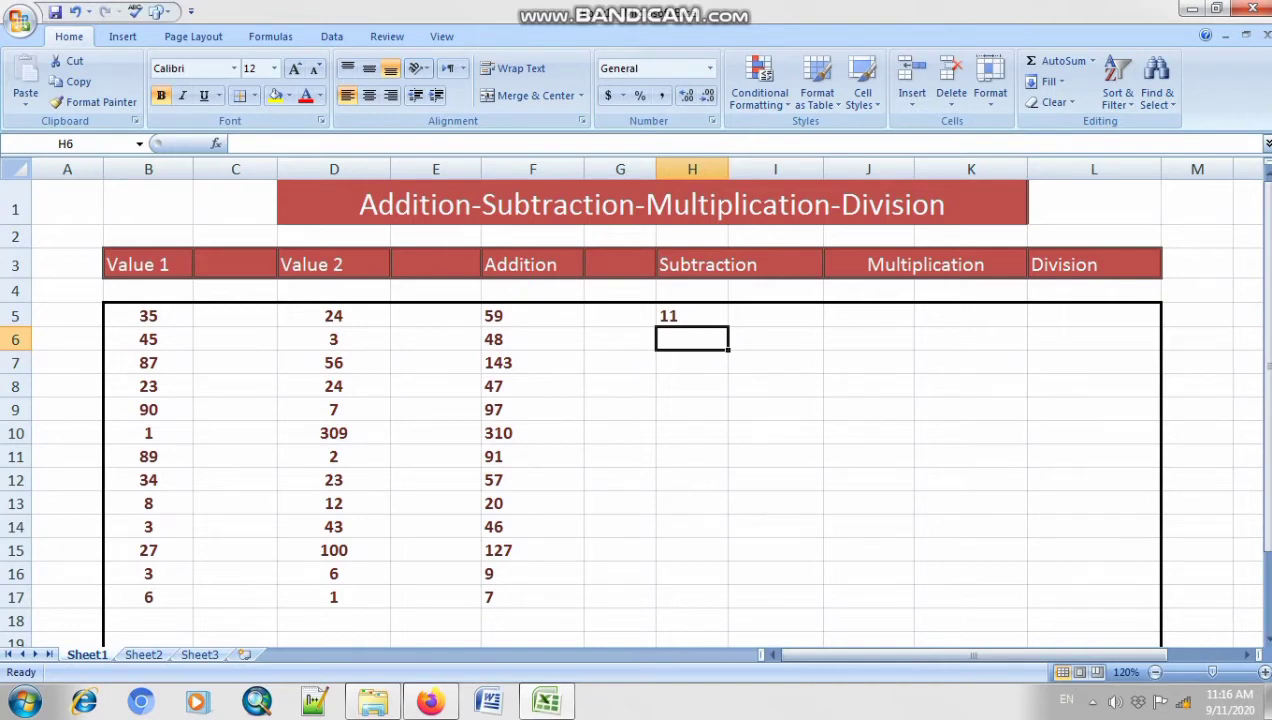
Step: Check the first subtraction by computing 35 - 24 in the Windows Calculator, and close the Calculator
left_click(24, 701)
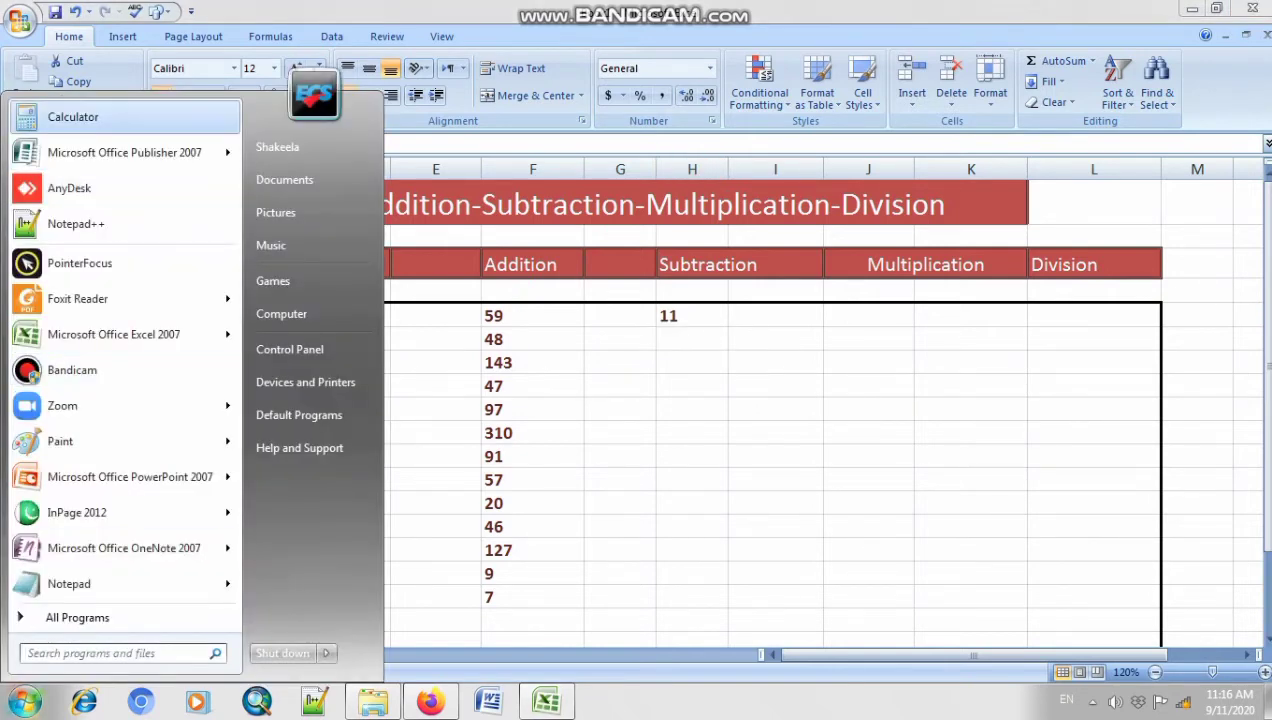
left_click(73, 117)
left_click(599, 346)
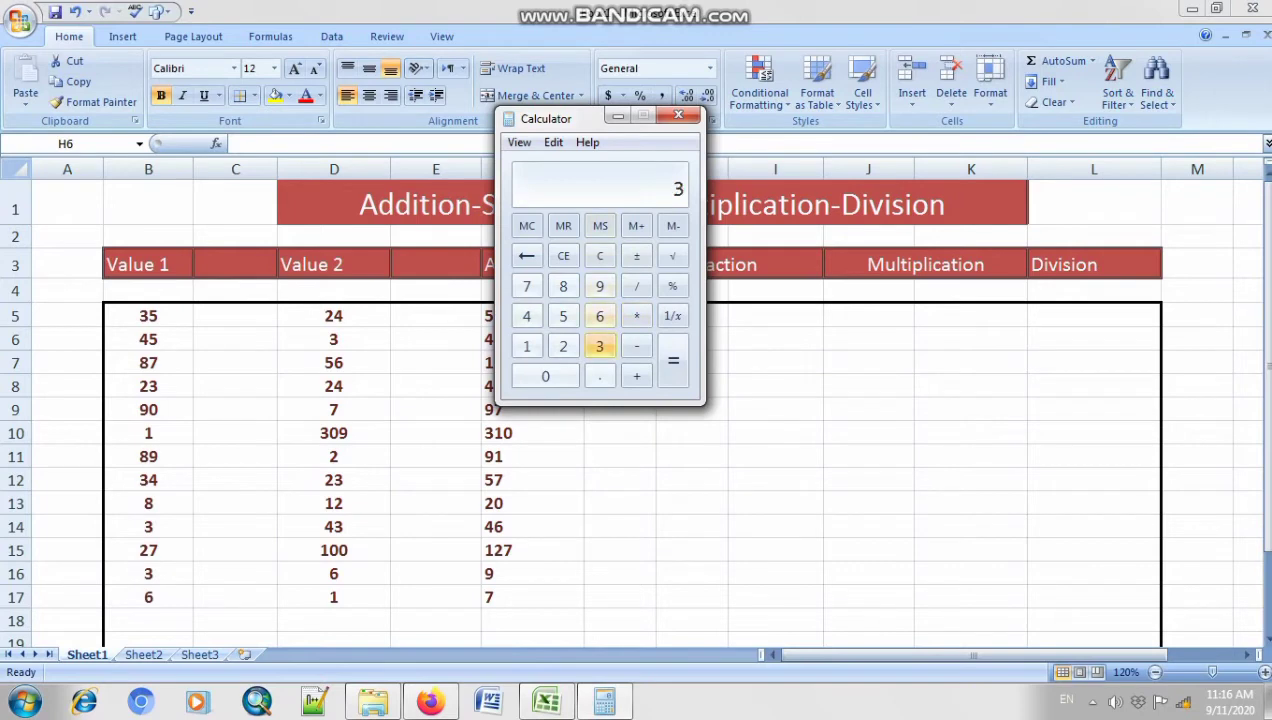
left_click(563, 316)
left_click(636, 346)
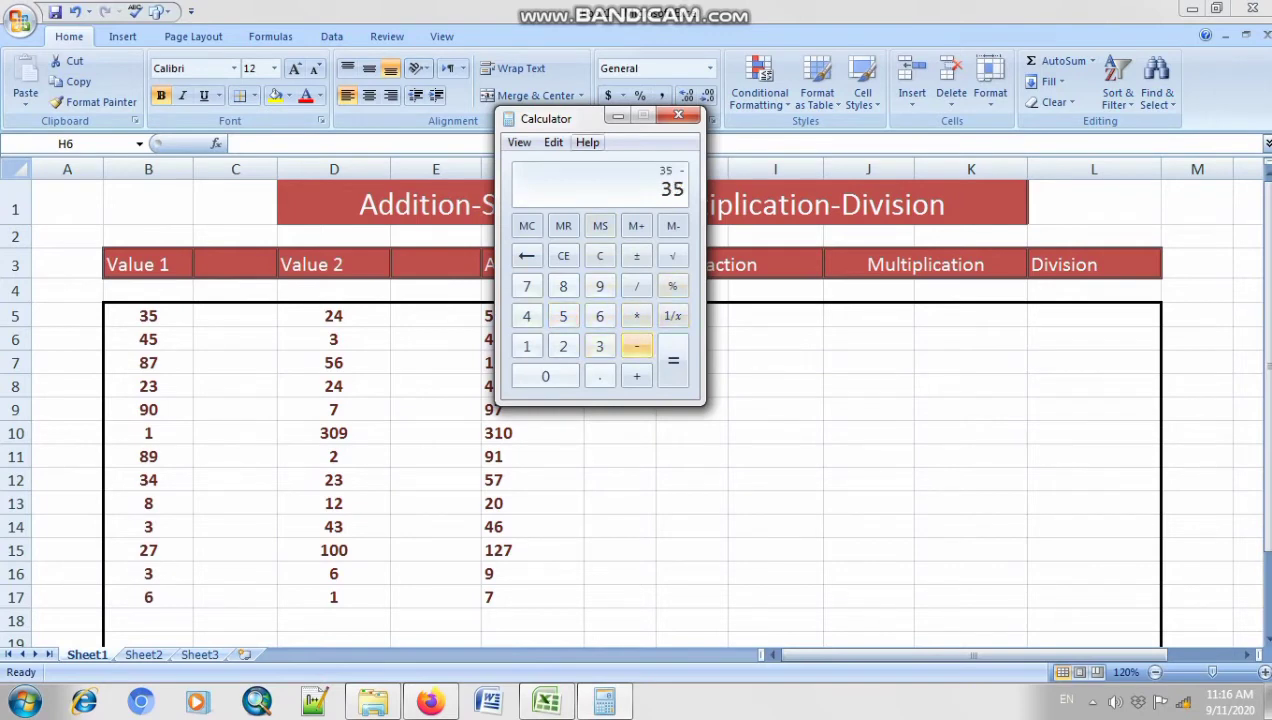
left_click_drag(560, 118, 939, 137)
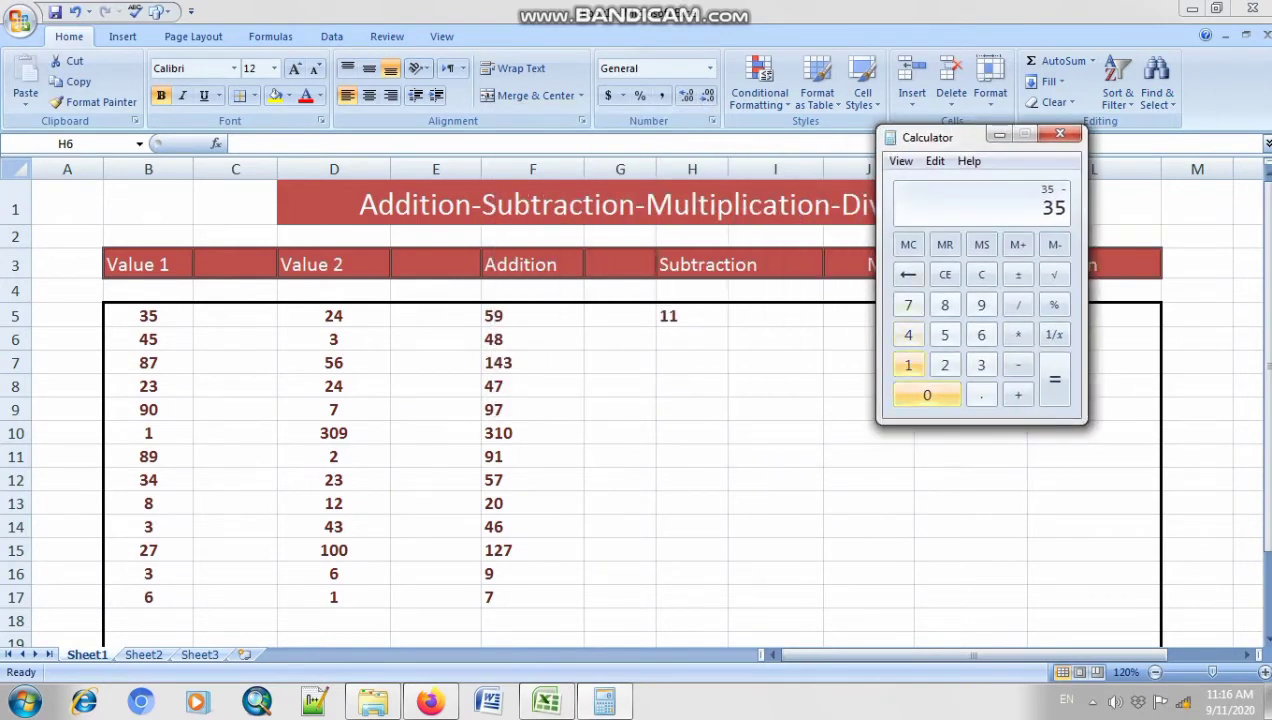
left_click(944, 364)
left_click(908, 334)
left_click(1054, 379)
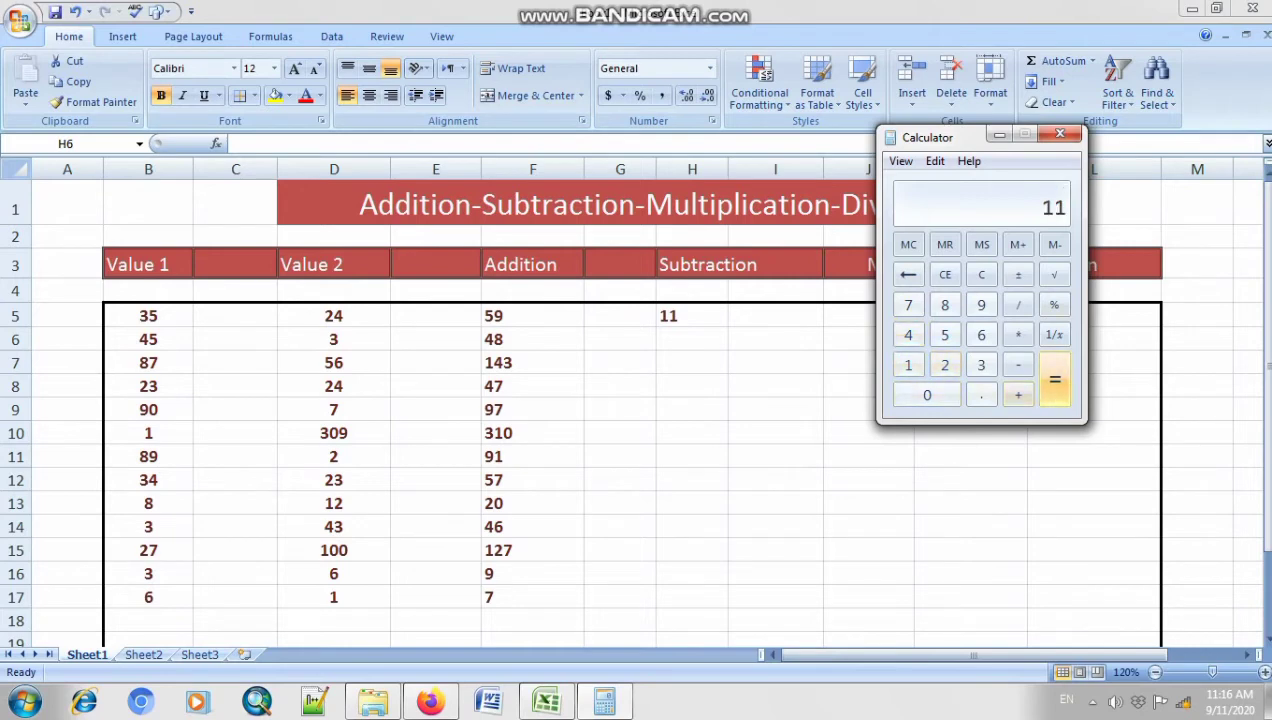
left_click(1060, 134)
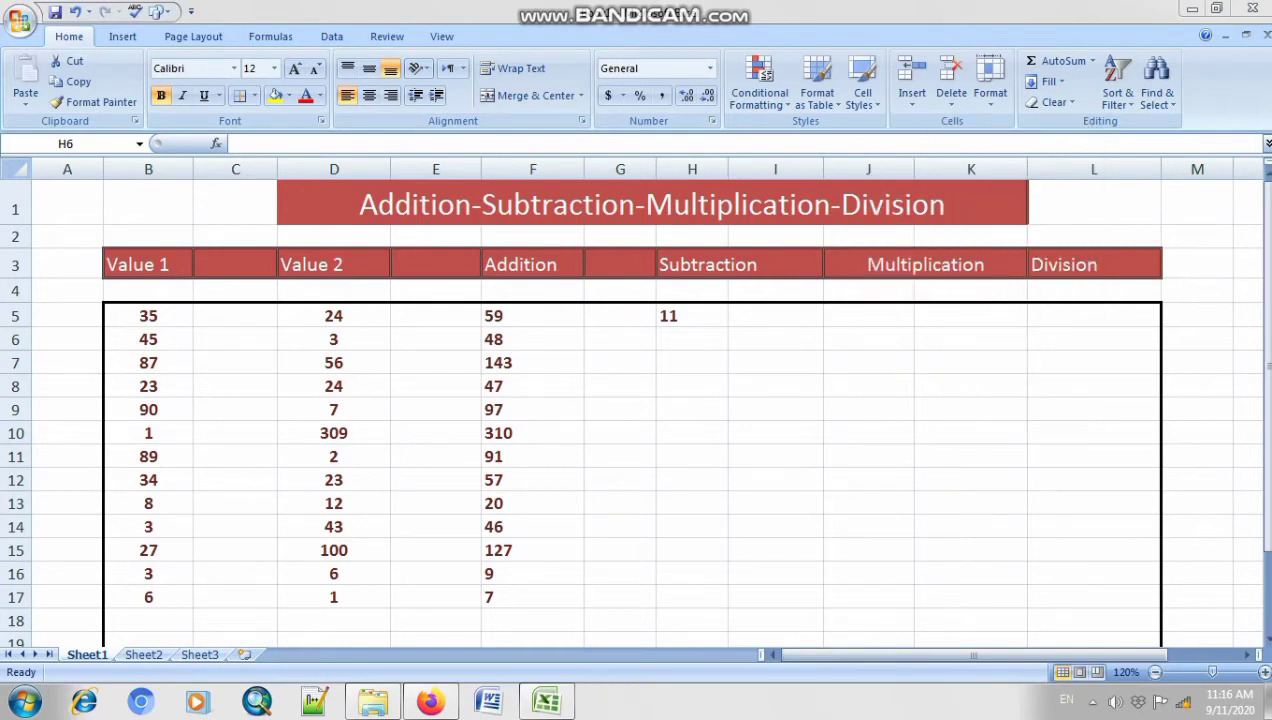
Step: Enter the formula =B6+D6 in cell H6 of the Subtraction column
double_click(692, 339)
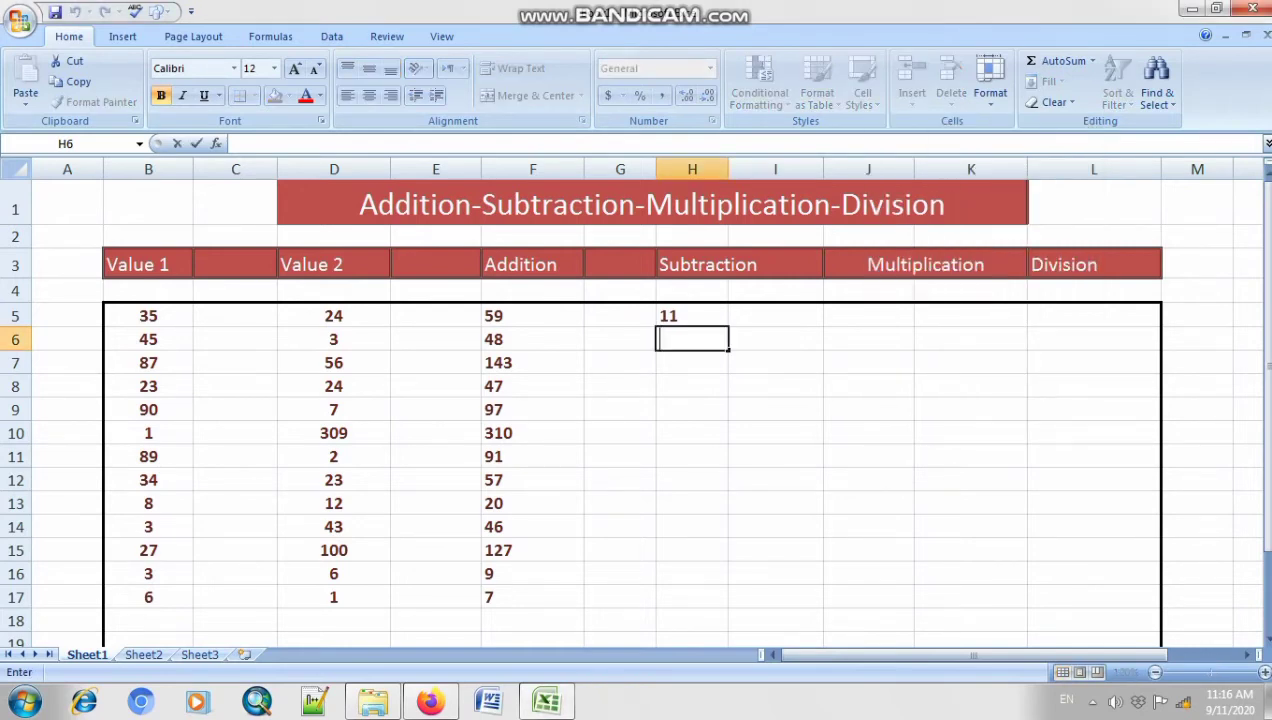
type("=")
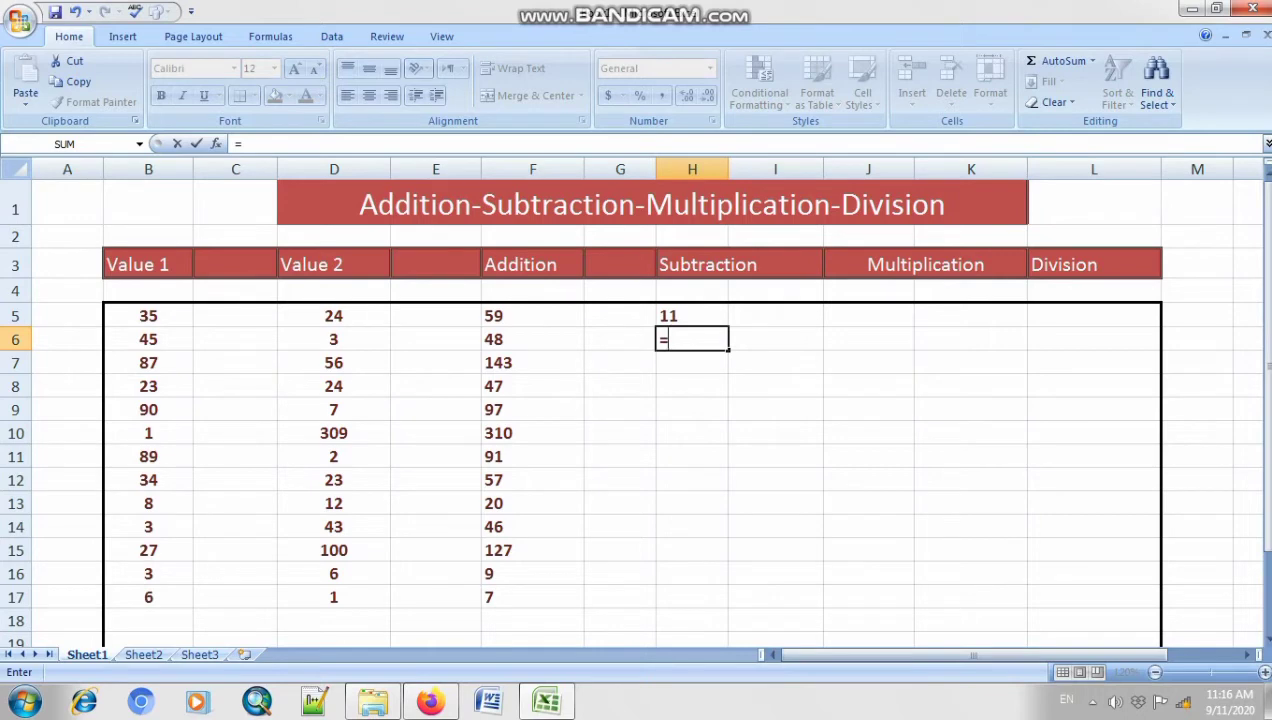
type("B6")
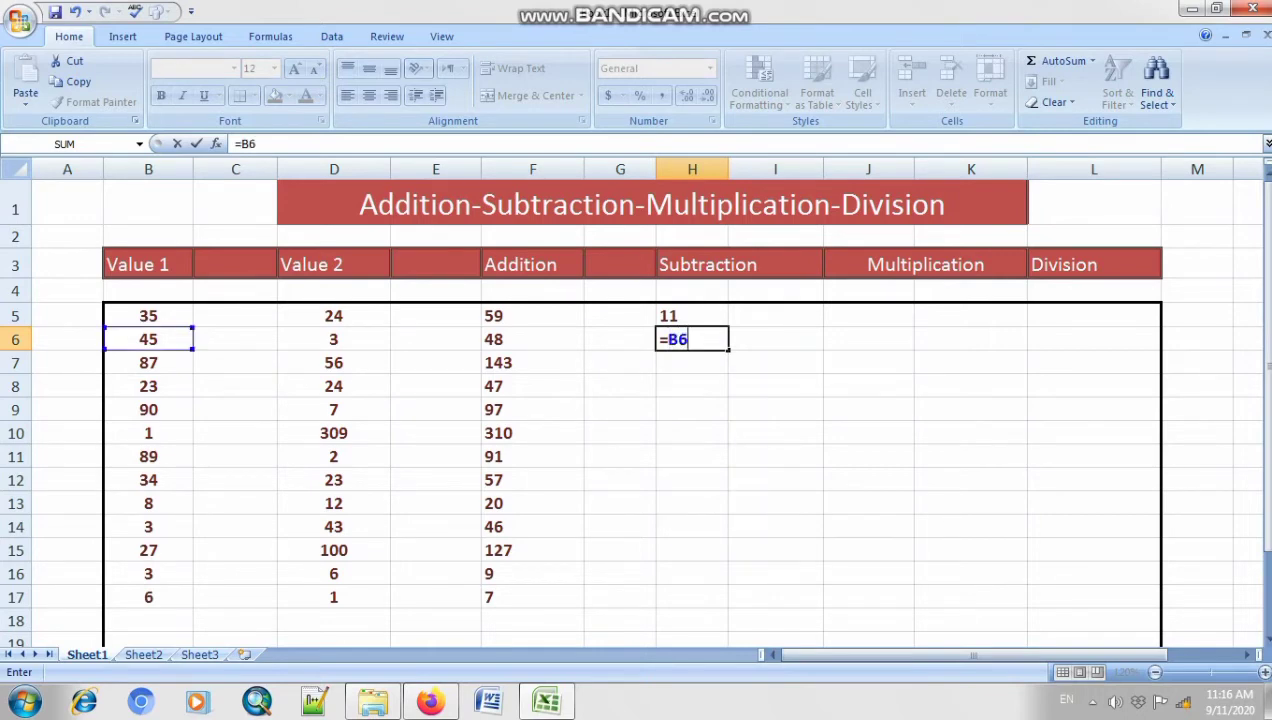
type("+")
type("D6")
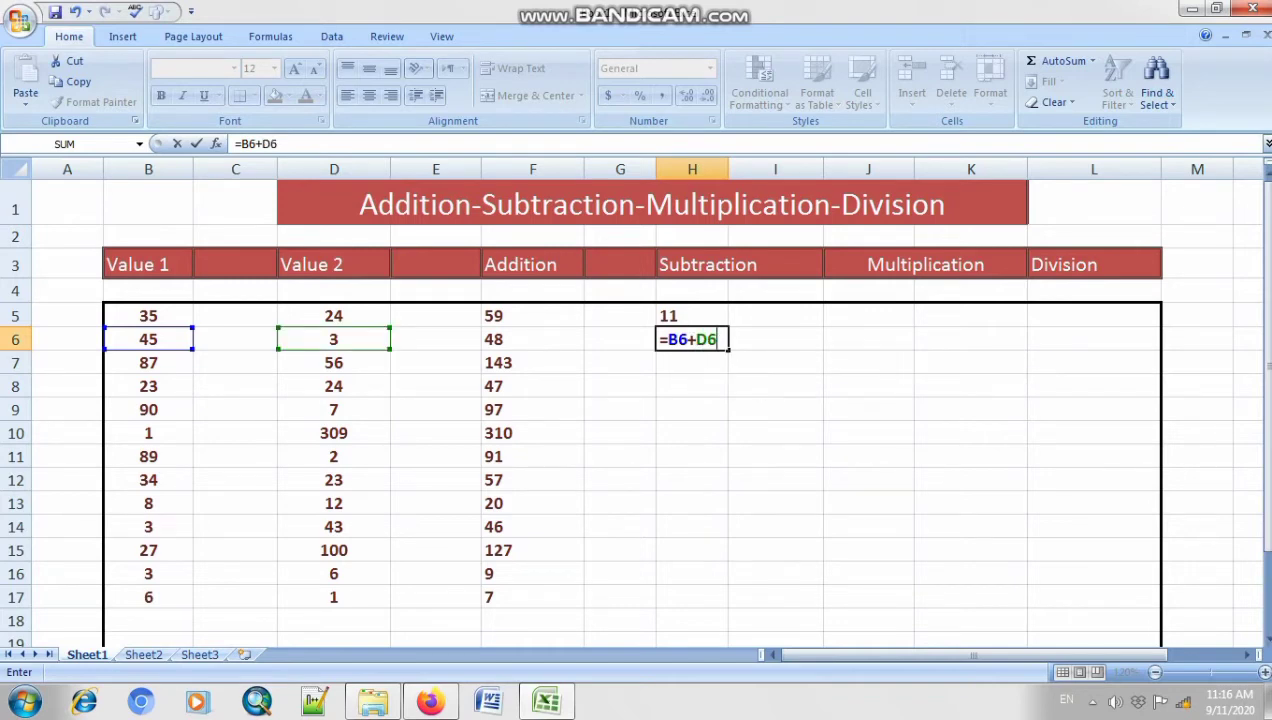
key("Return")
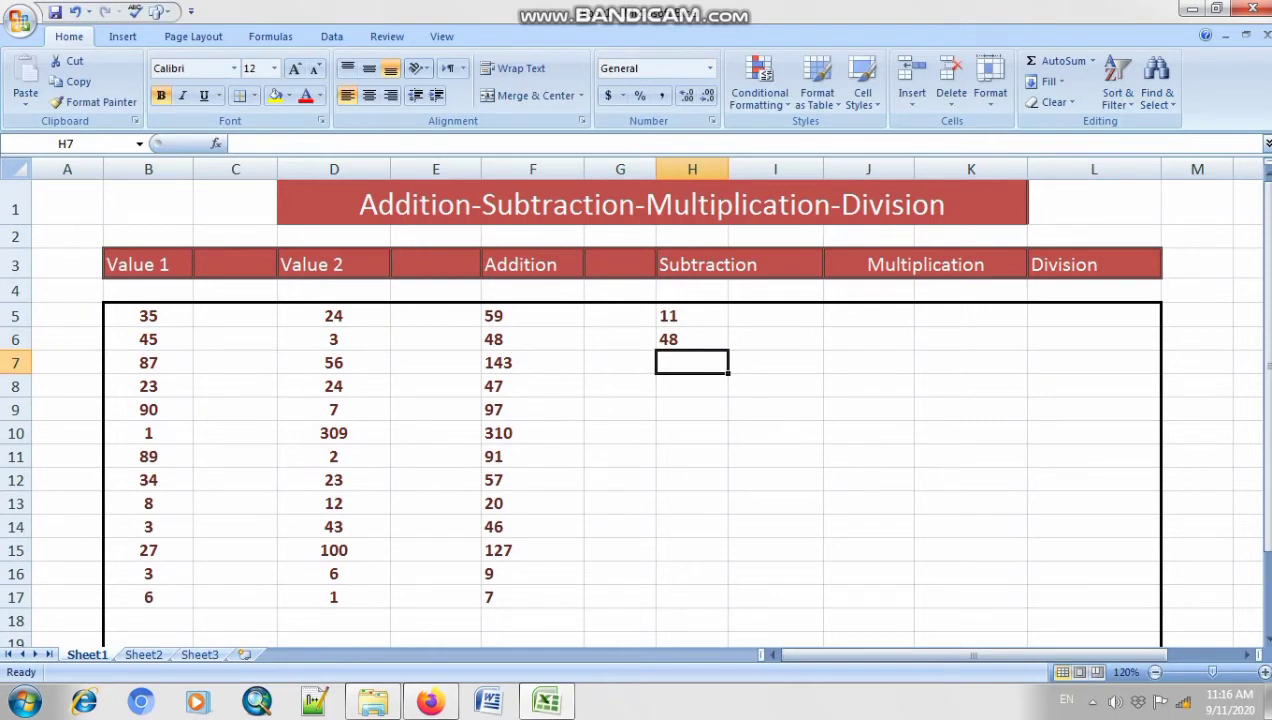
Step: Correct the formula in cell H6 to =B6-D6 by replacing the plus operator with a minus
double_click(705, 340)
key("Left")
key("Left")
key("Right")
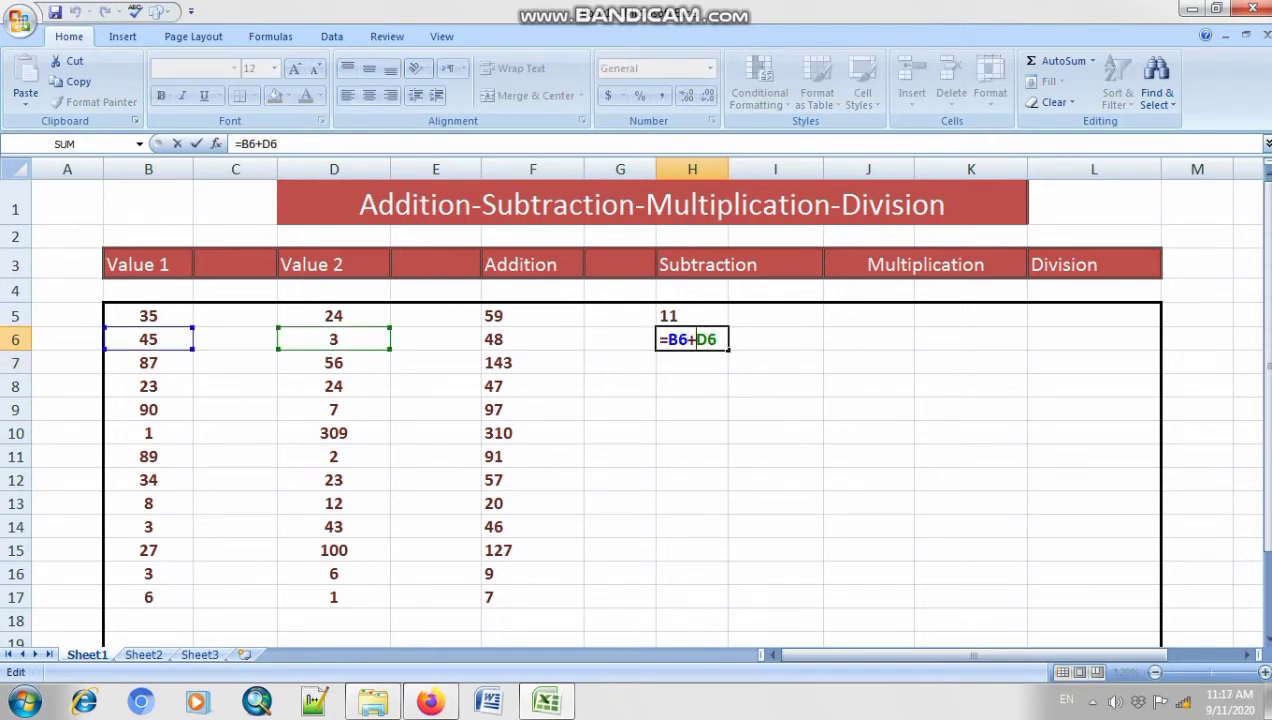
key("BackSpace")
type("-")
key("Return")
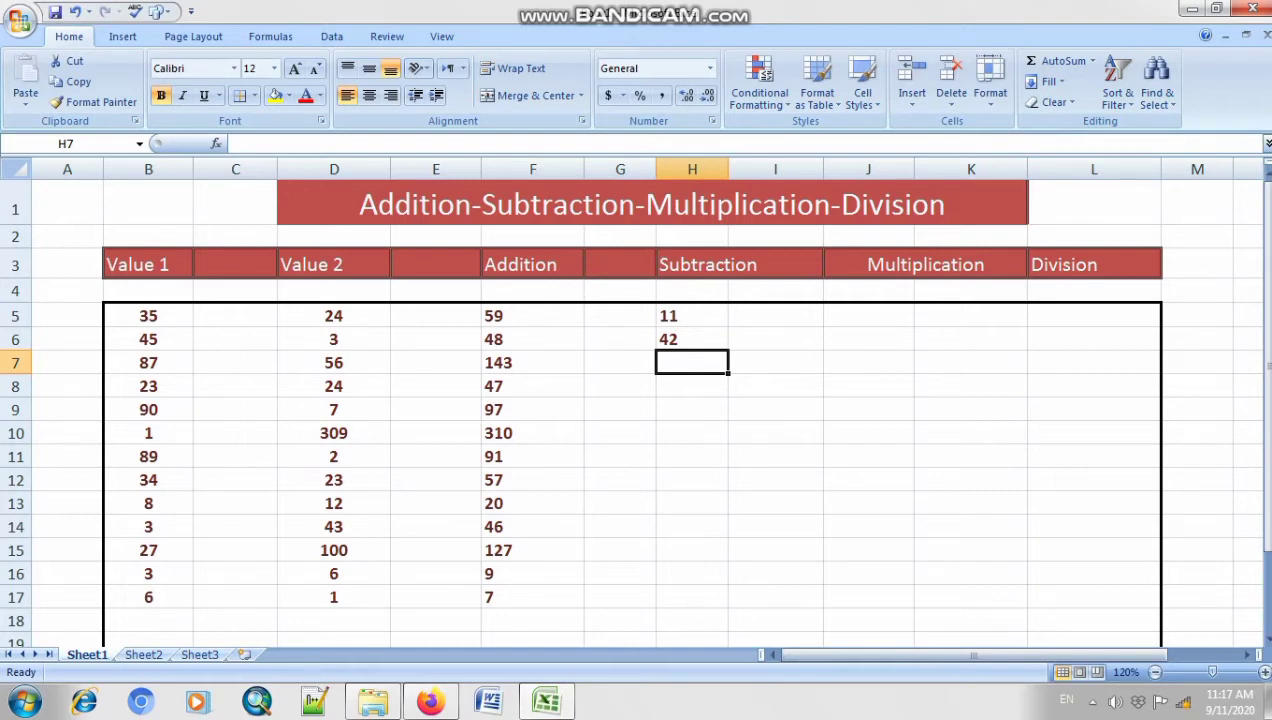
Step: Fill the subtraction formula from cell H6 down the Subtraction column to H17
left_click(775, 386)
left_click(692, 316)
left_click(692, 340)
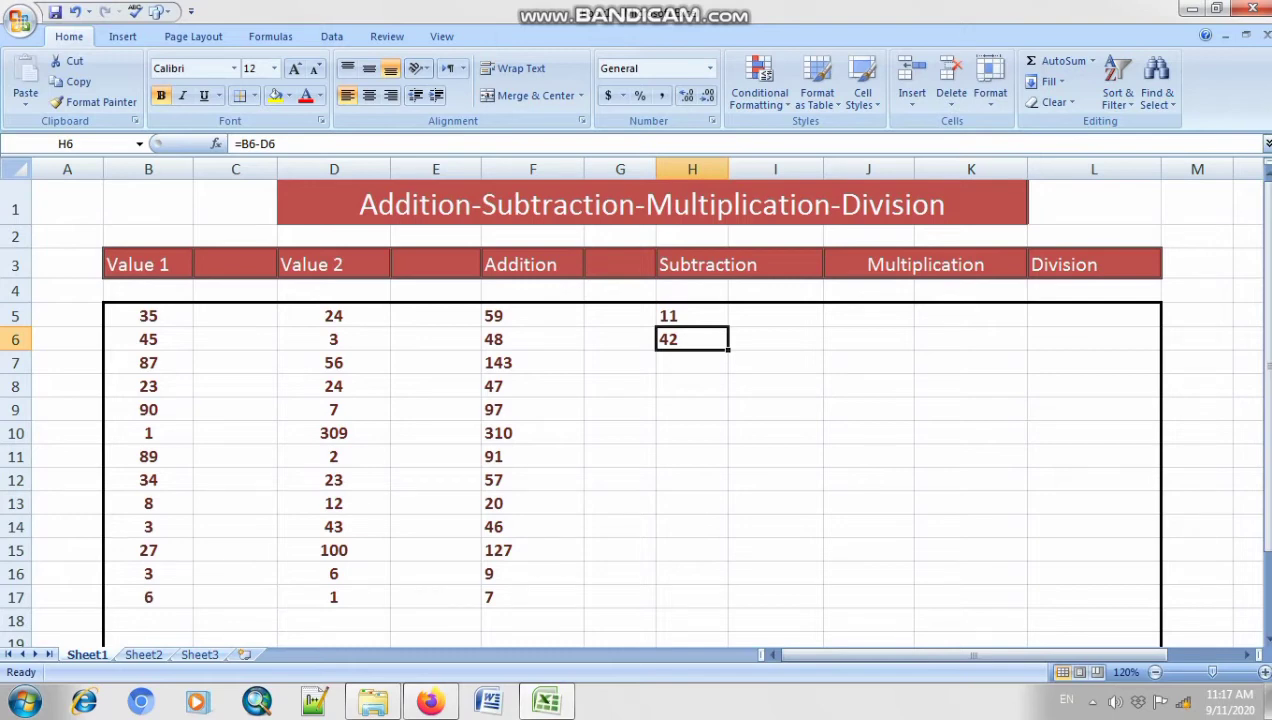
left_click_drag(728, 350, 729, 606)
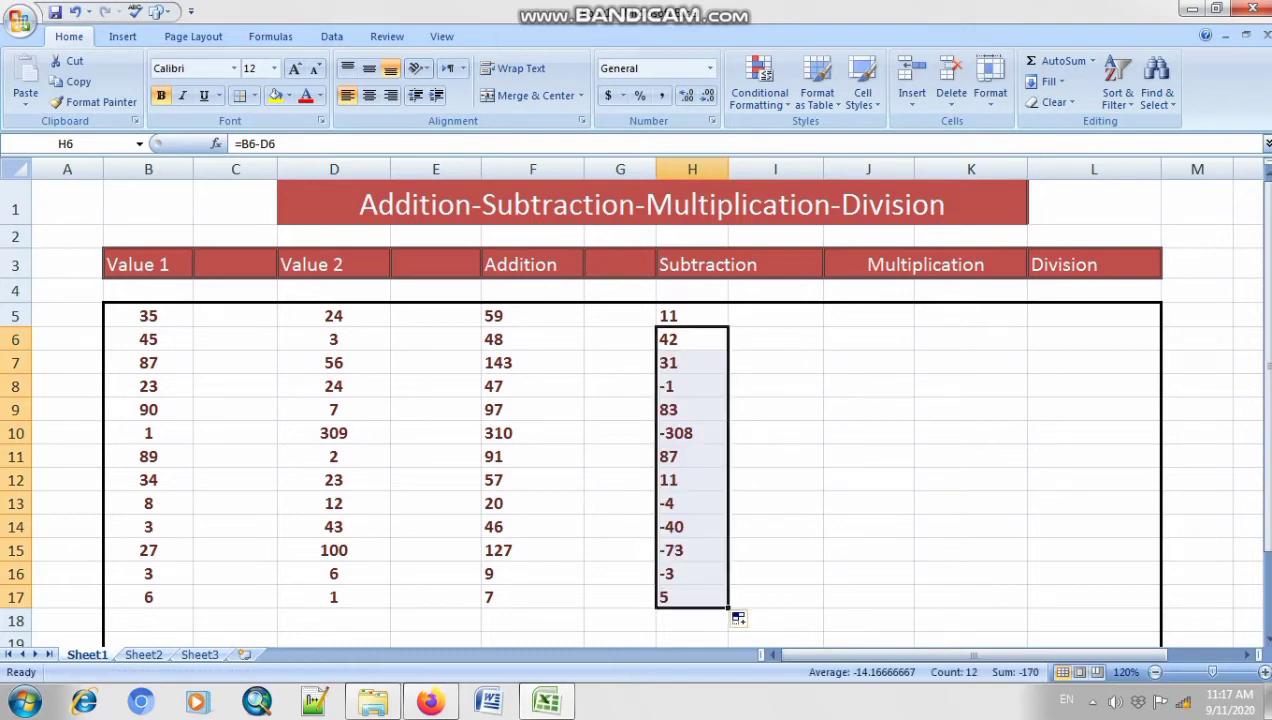
left_click(868, 457)
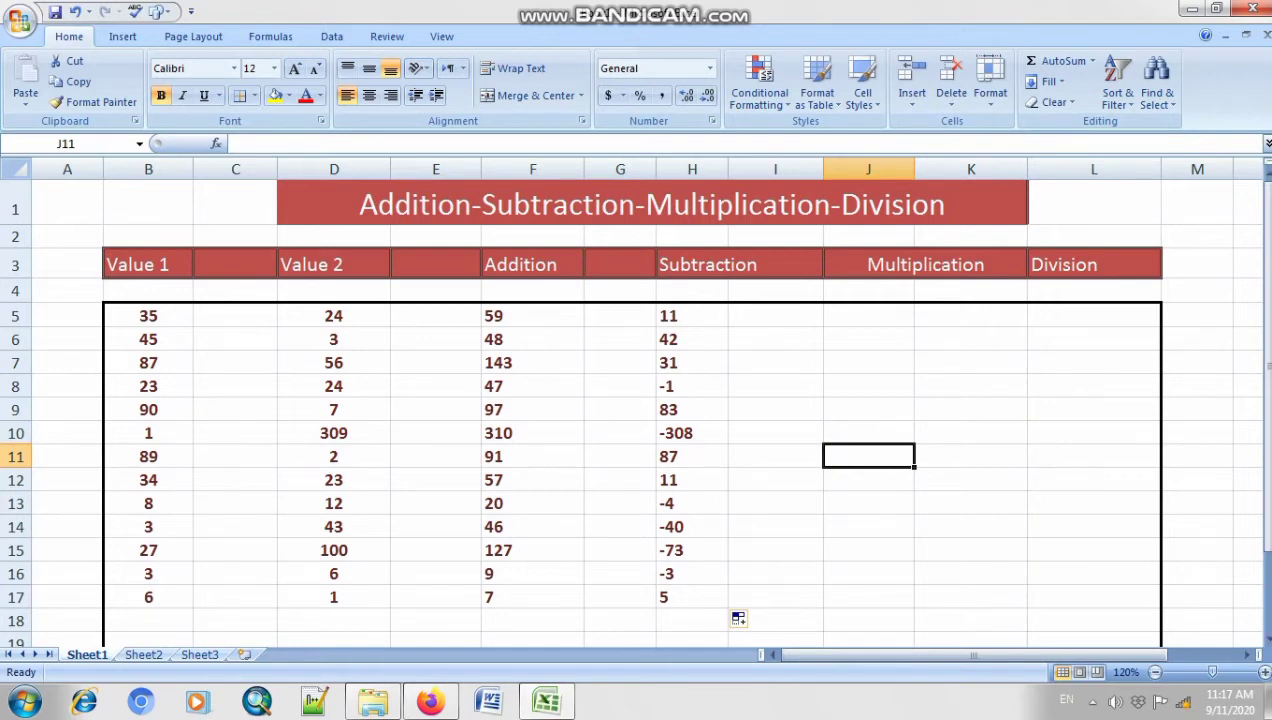
Step: Center the Addition and Subtraction results horizontally in the range F5:I17
left_click_drag(495, 315, 775, 597)
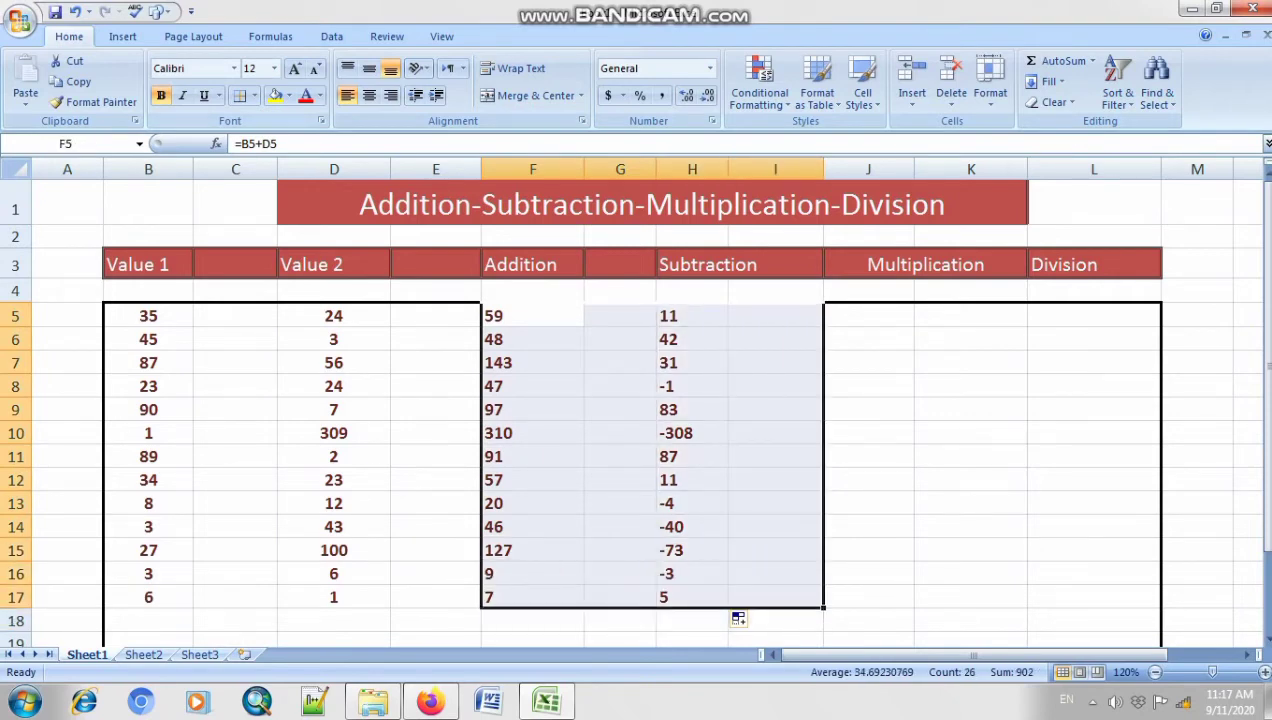
left_click(369, 95)
left_click(533, 410)
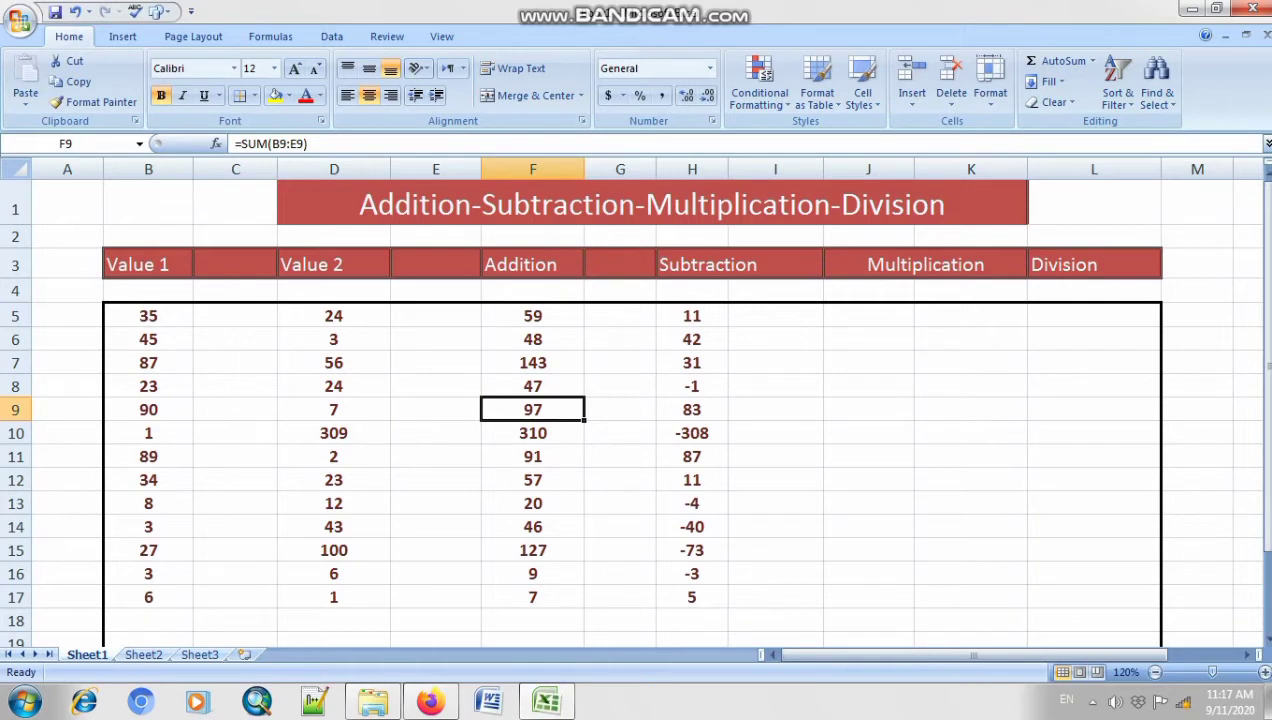
Step: Enter the formula =B5*D5 in cell J5 to multiply the first pair of values
double_click(868, 315)
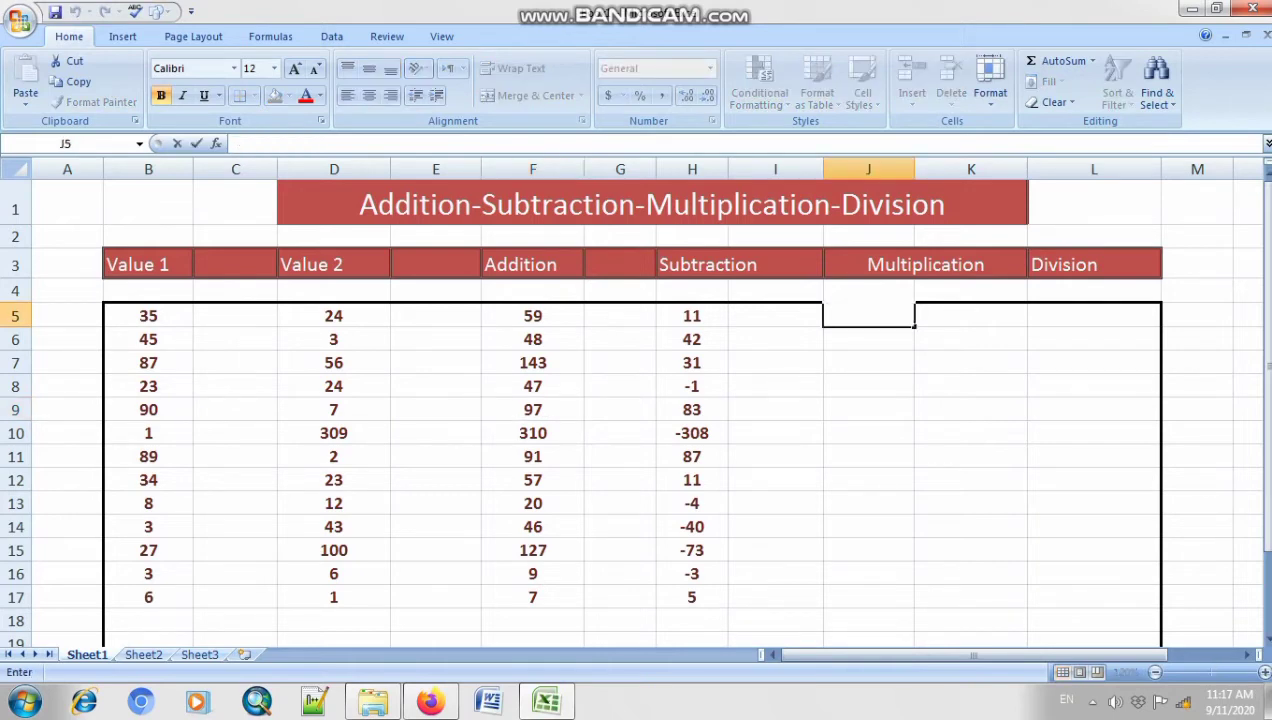
type("=")
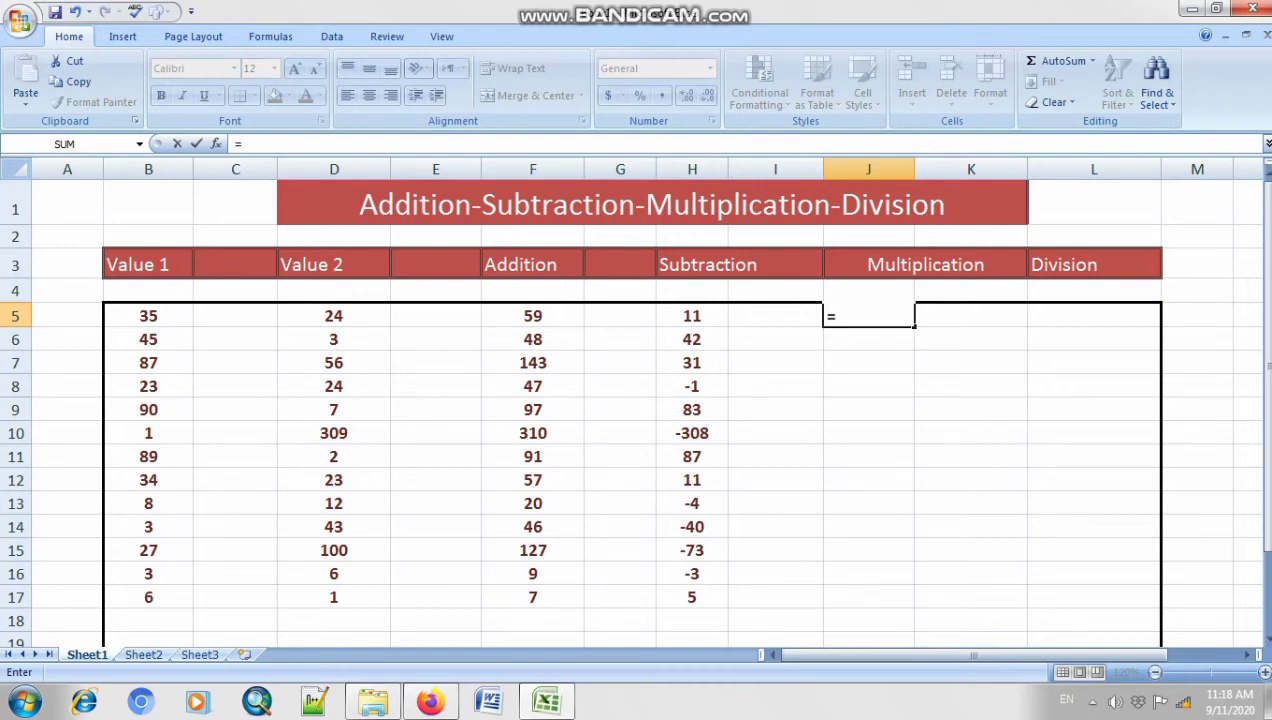
type("B5")
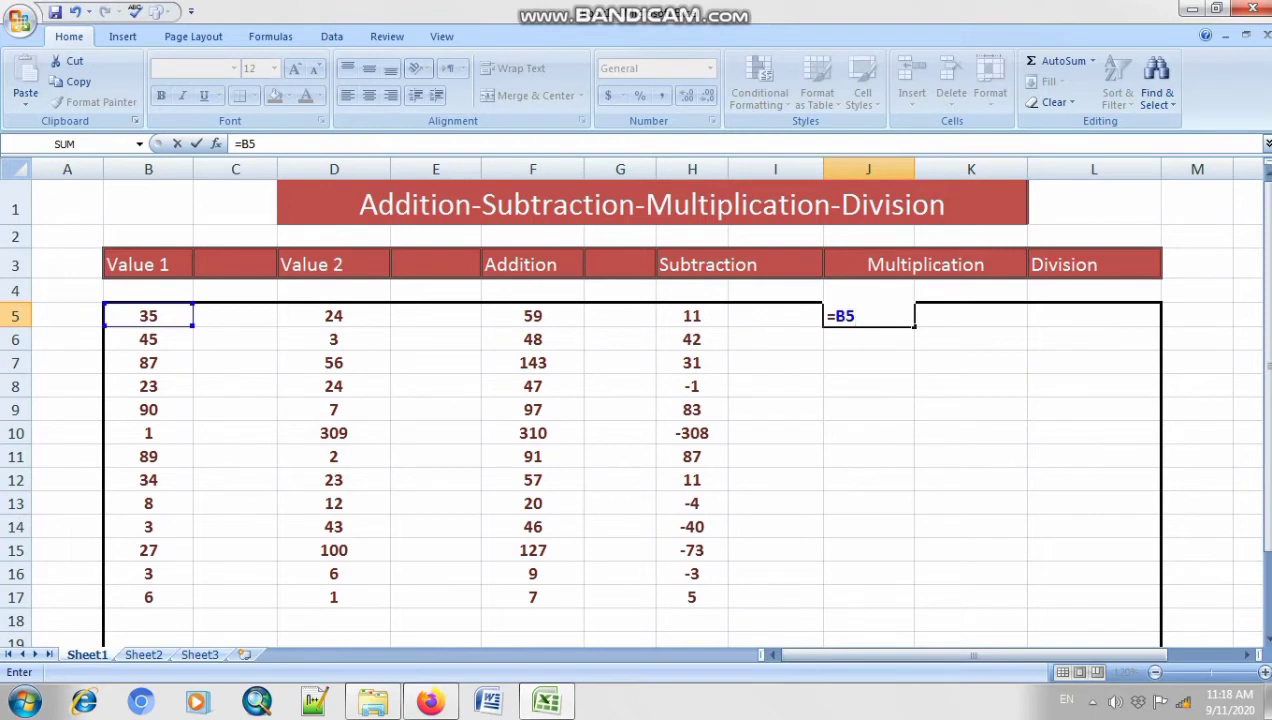
type("*")
key("F2")
key("BackSpace")
type("*")
left_click(334, 316)
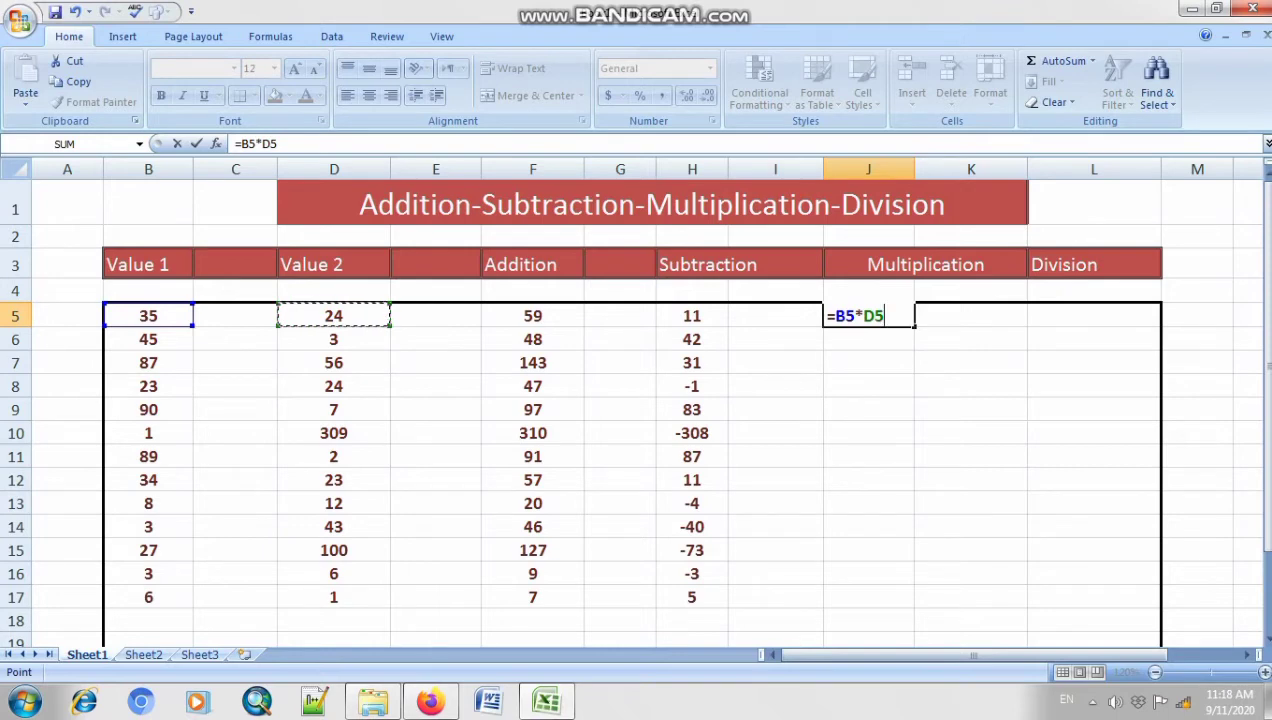
key("Return")
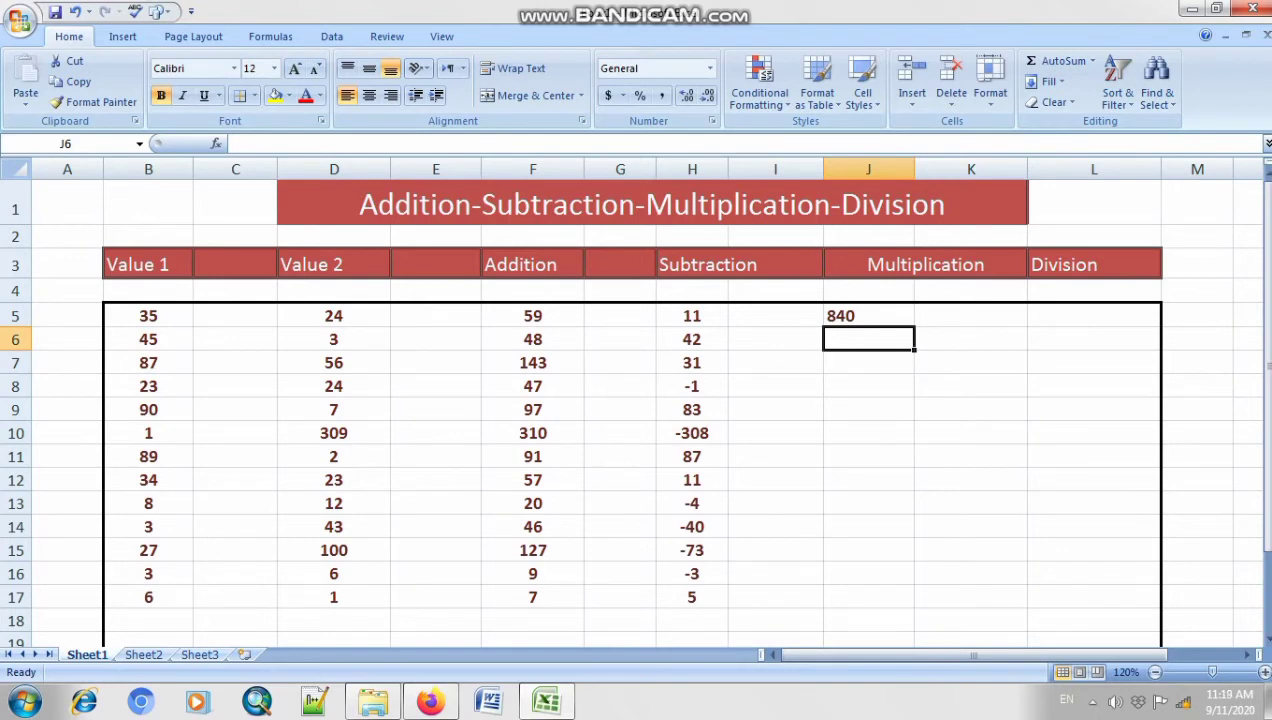
Step: Enter the formula =B6*D6 in cell J6 to multiply the second pair of values
left_click(868, 316)
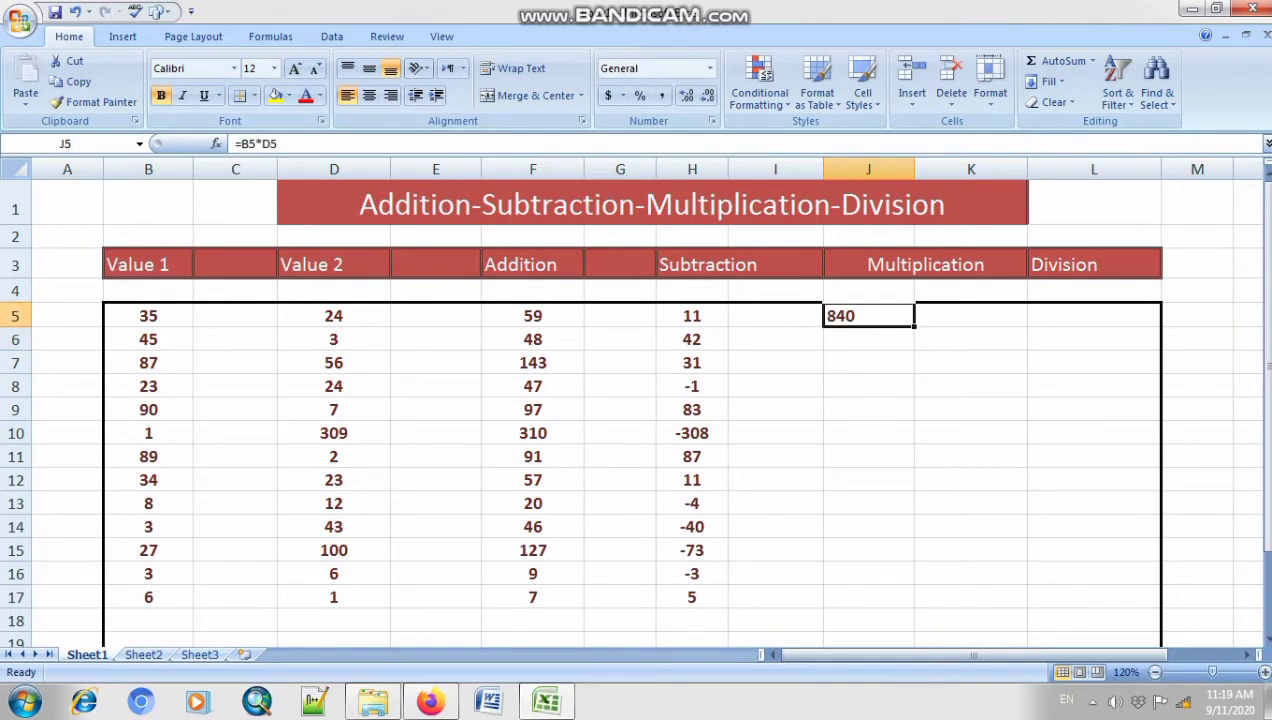
left_click(868, 339)
key("BackSpace")
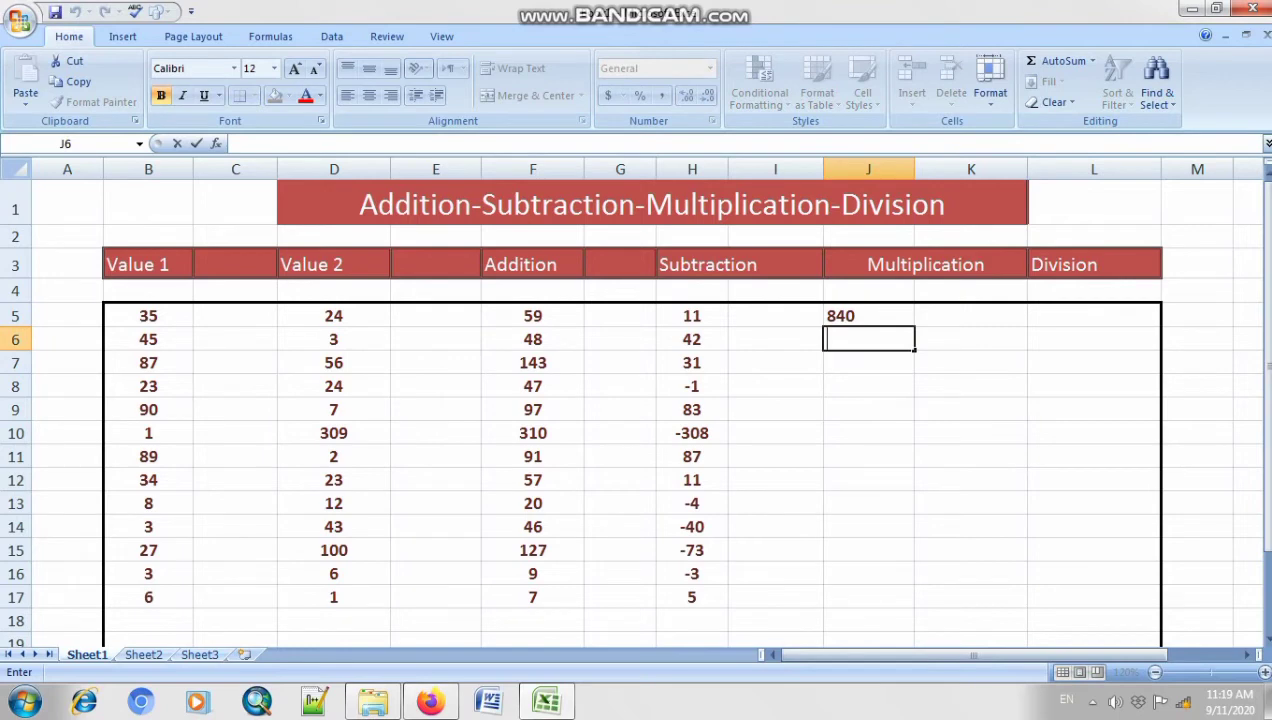
type("=")
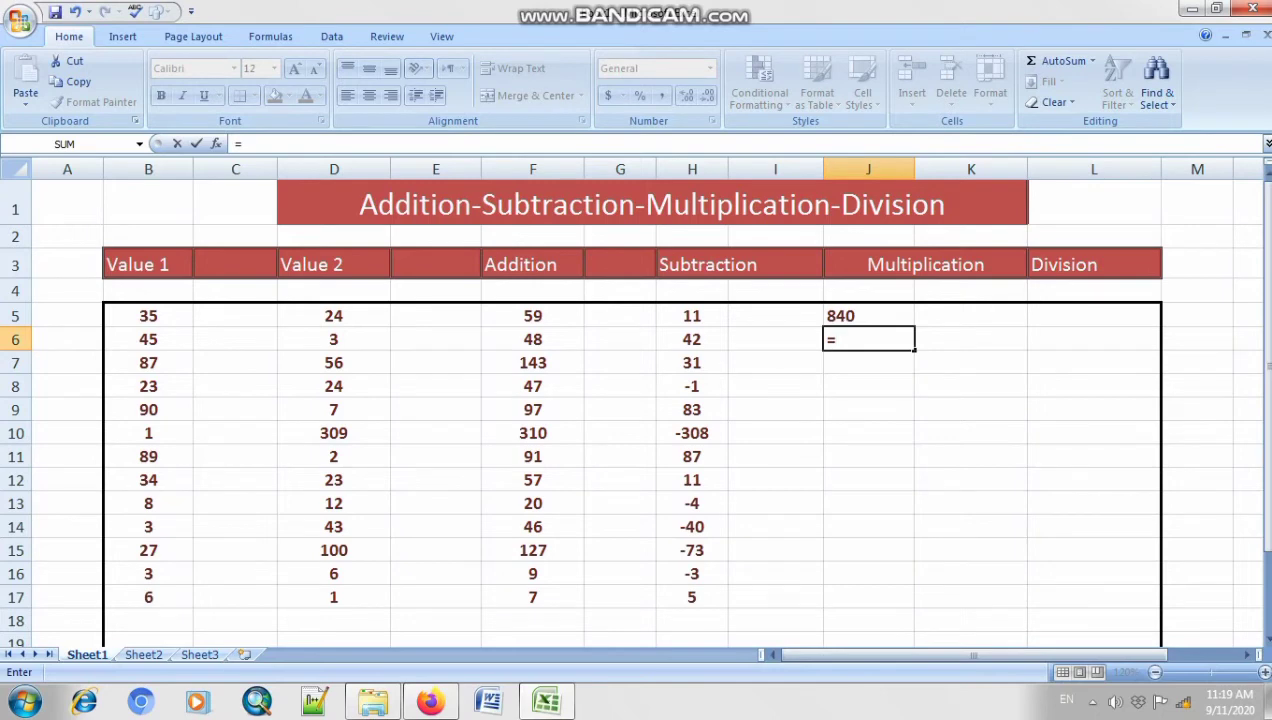
type("B")
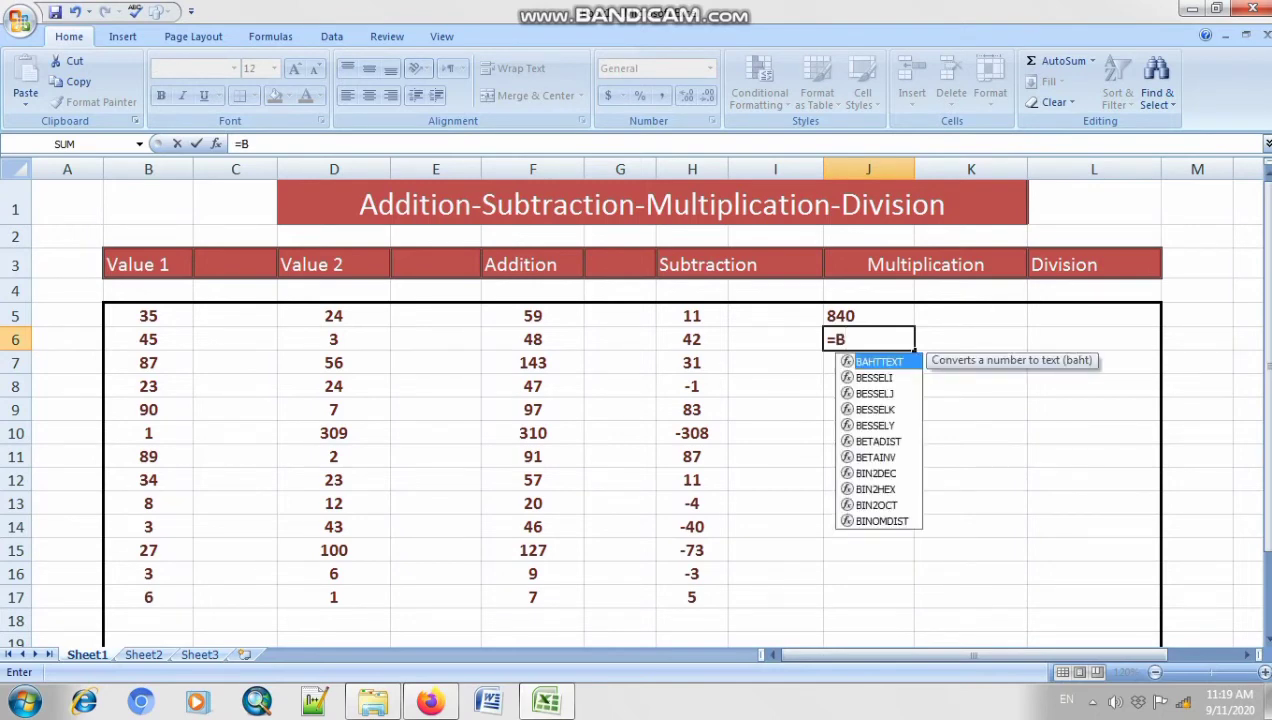
type("6")
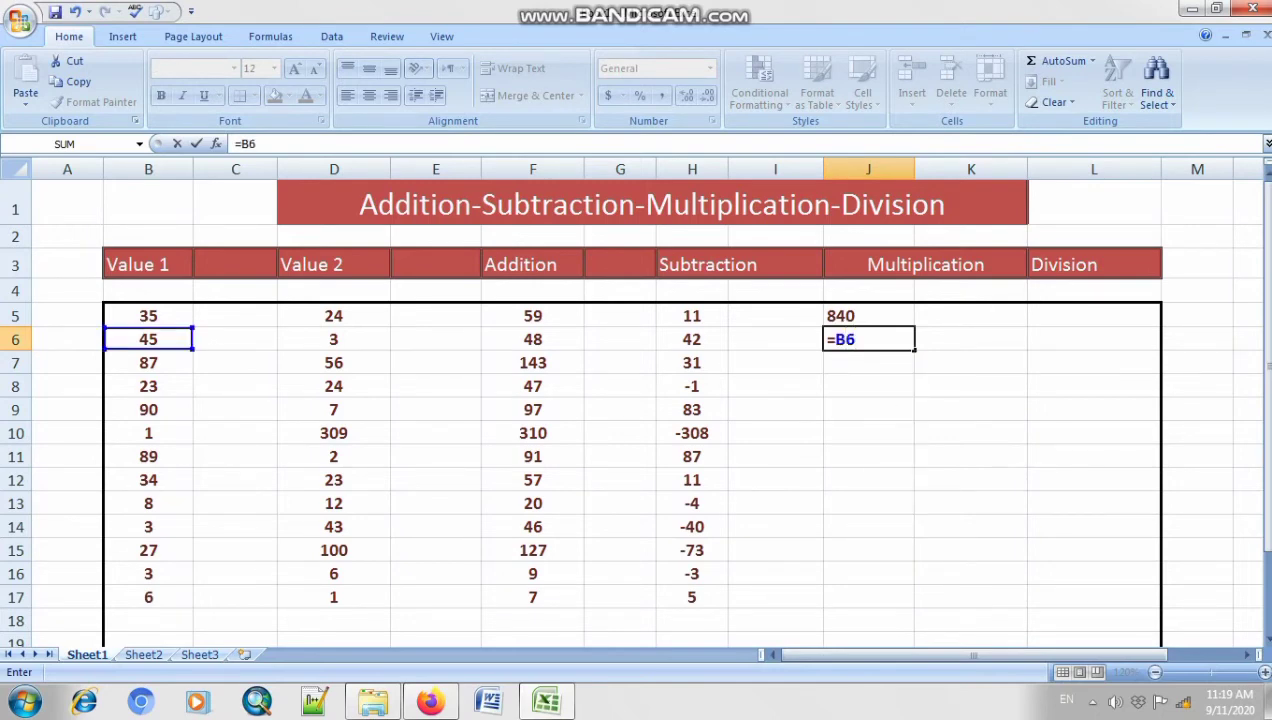
type("*")
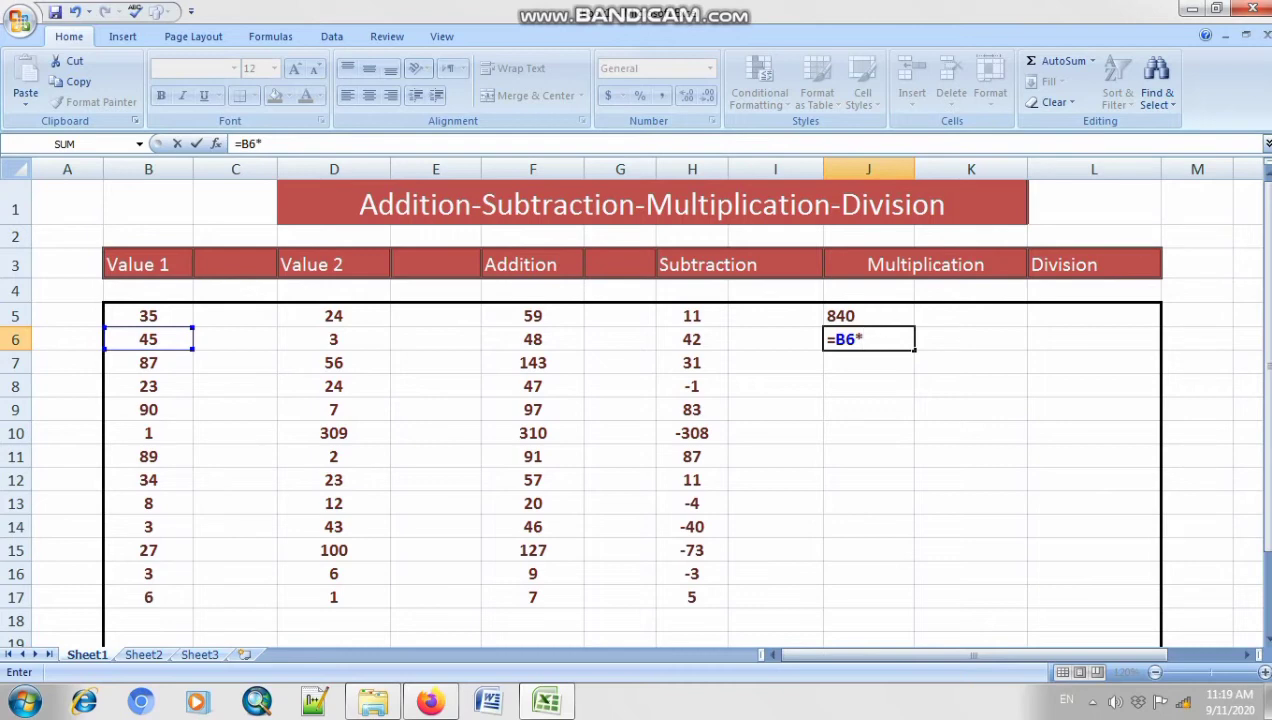
type("D6")
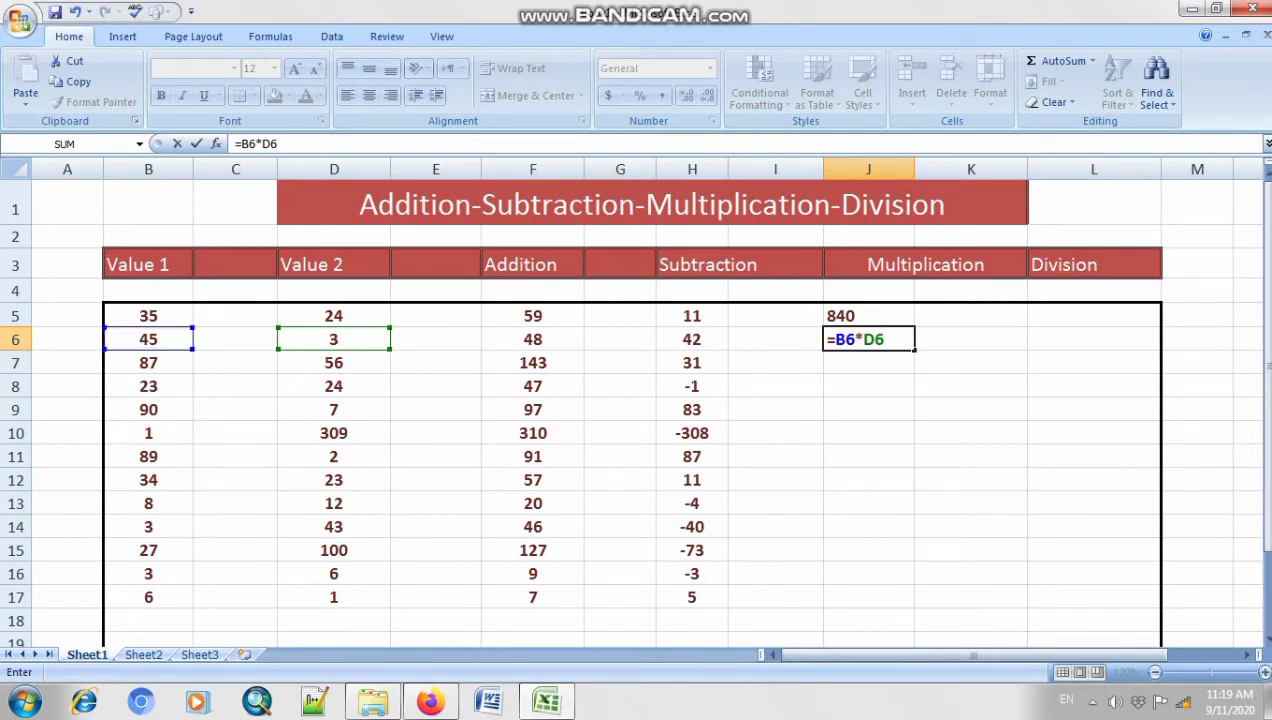
key("Return")
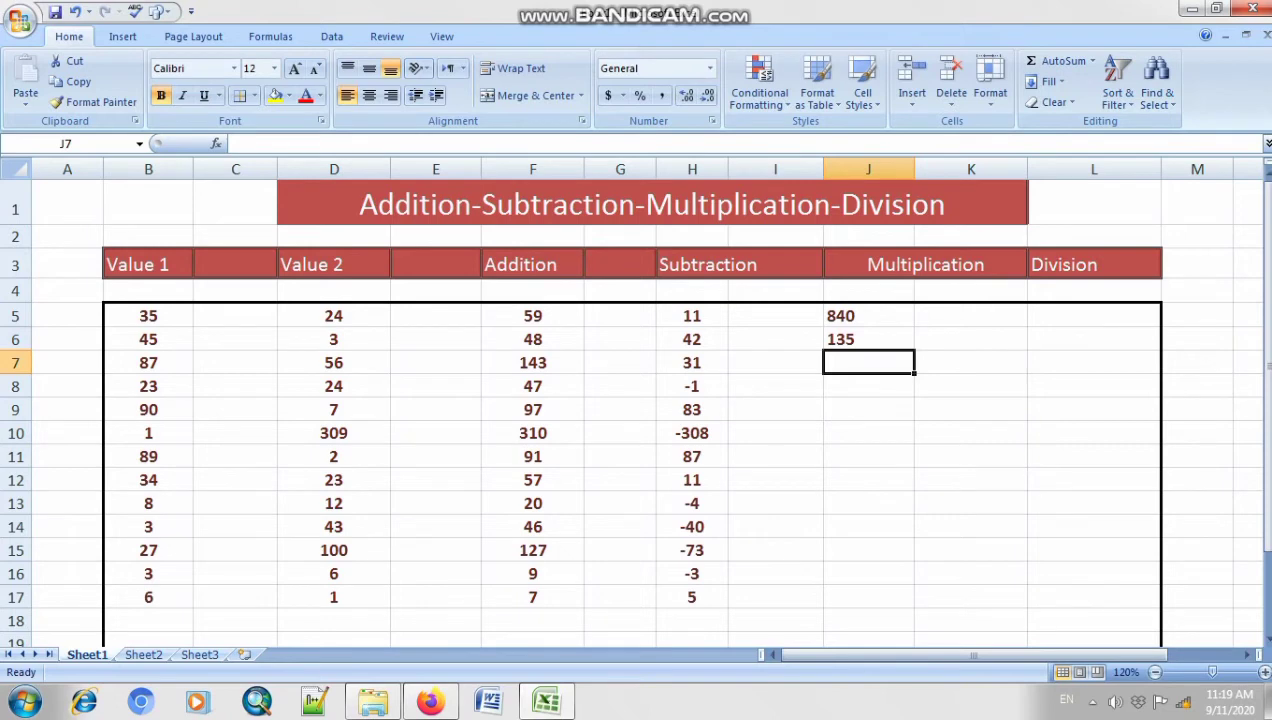
Step: Fill the multiplication formula from cell J6 down the Multiplication column to J17
key("Up")
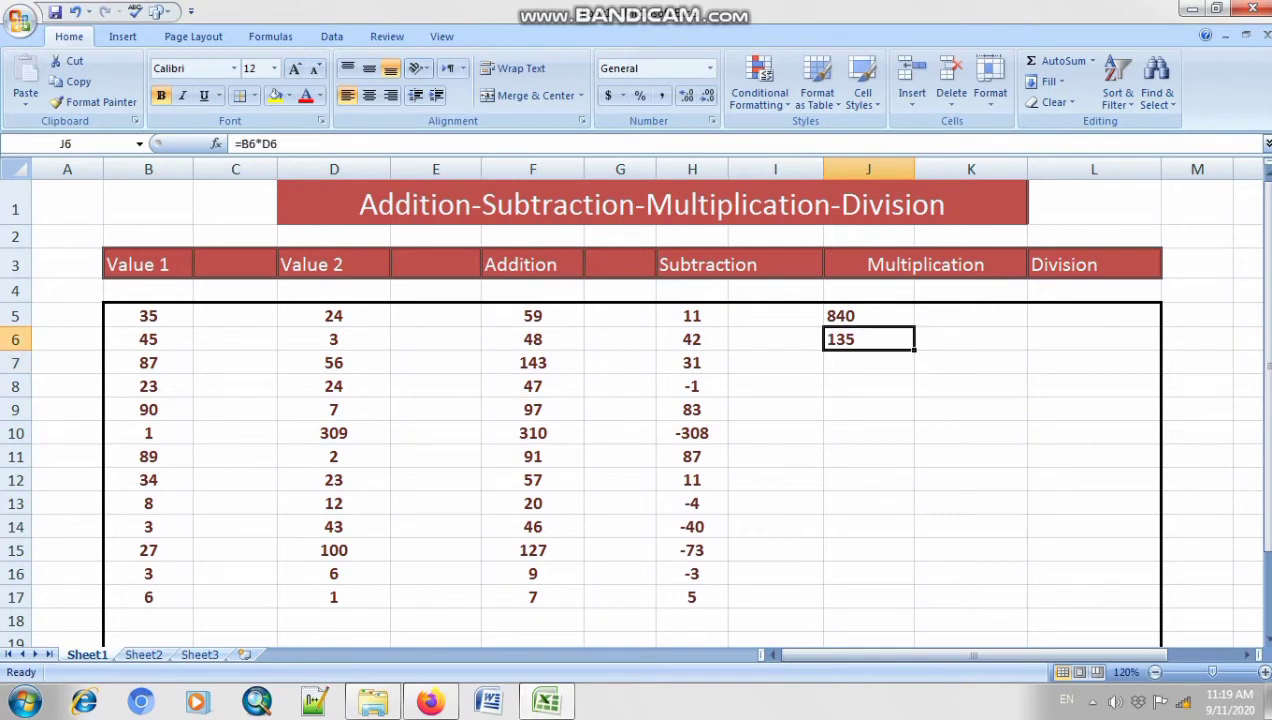
left_click(971, 386)
left_click(868, 339)
left_click_drag(913, 350, 913, 605)
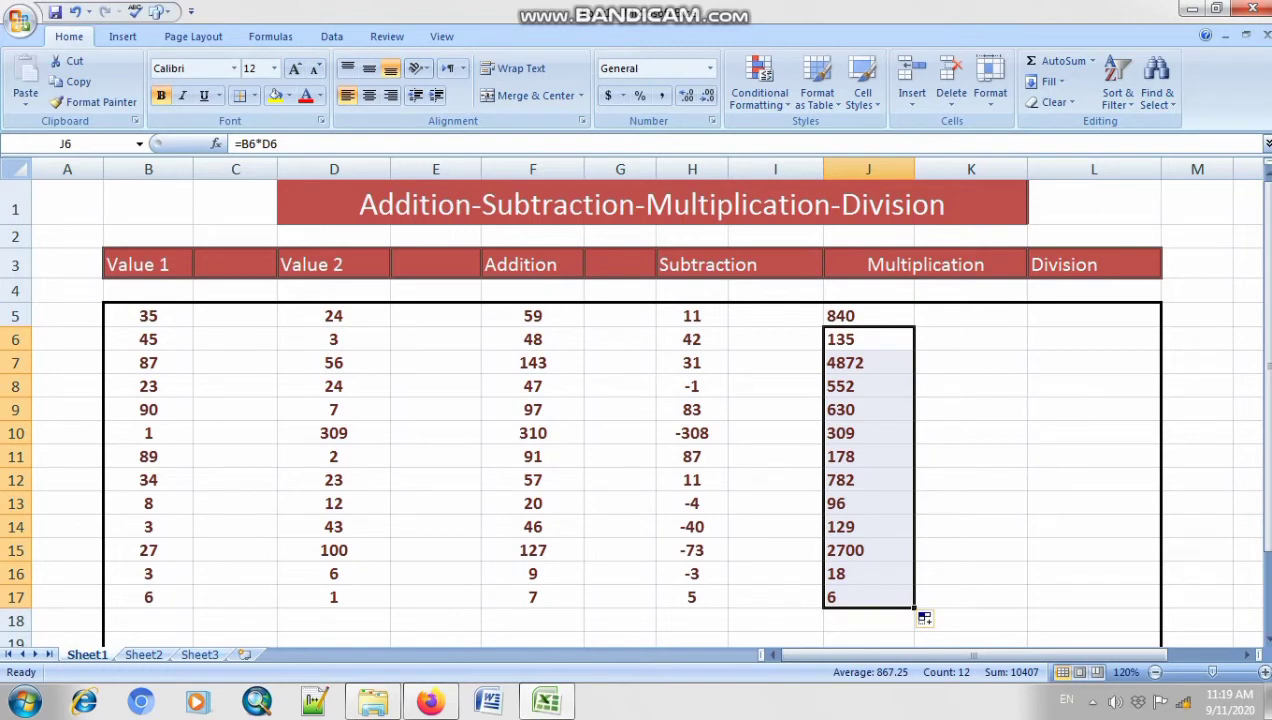
left_click(970, 480)
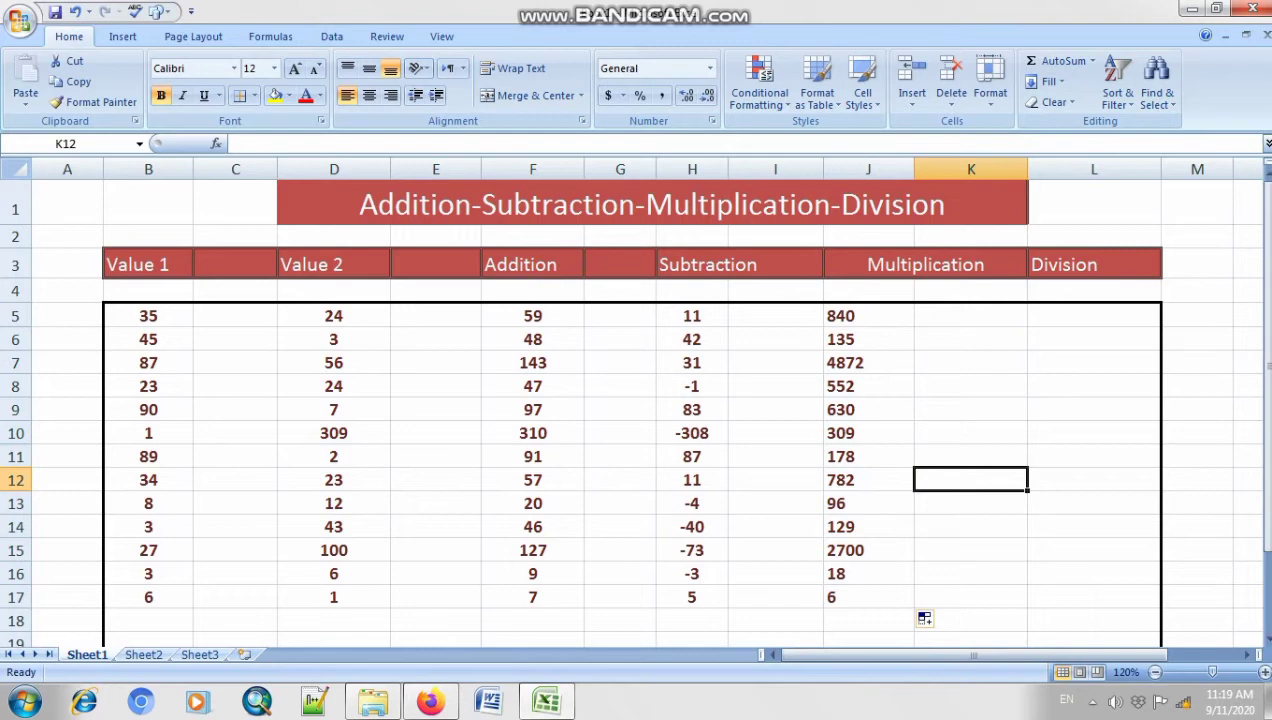
Step: Enter the formula =B5/D5 in cell L5 to divide the first pair of values
double_click(1094, 316)
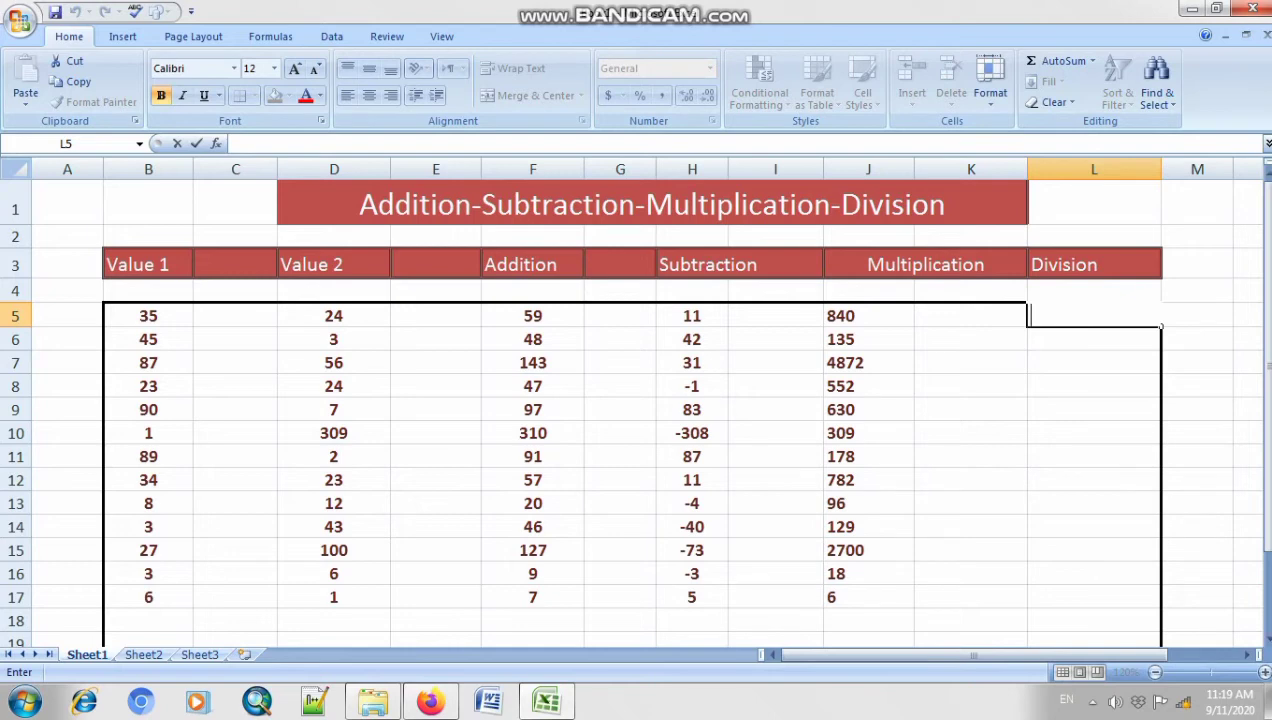
type("=")
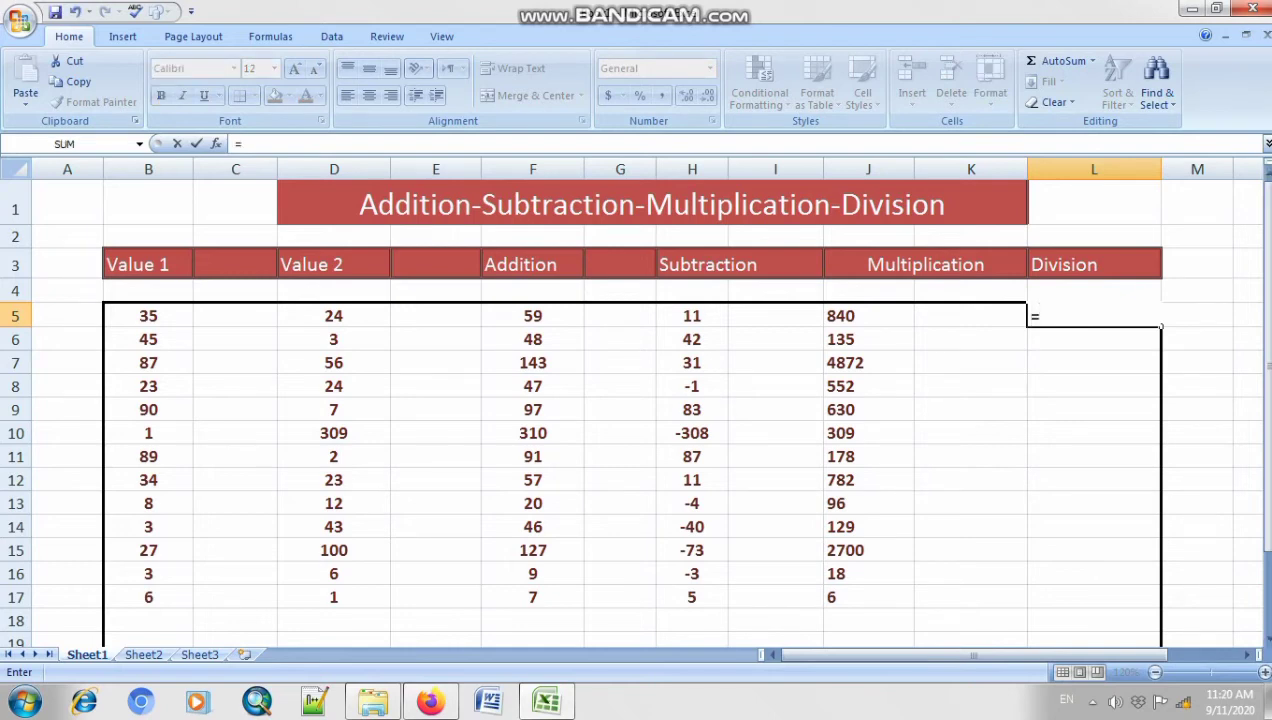
left_click(148, 316)
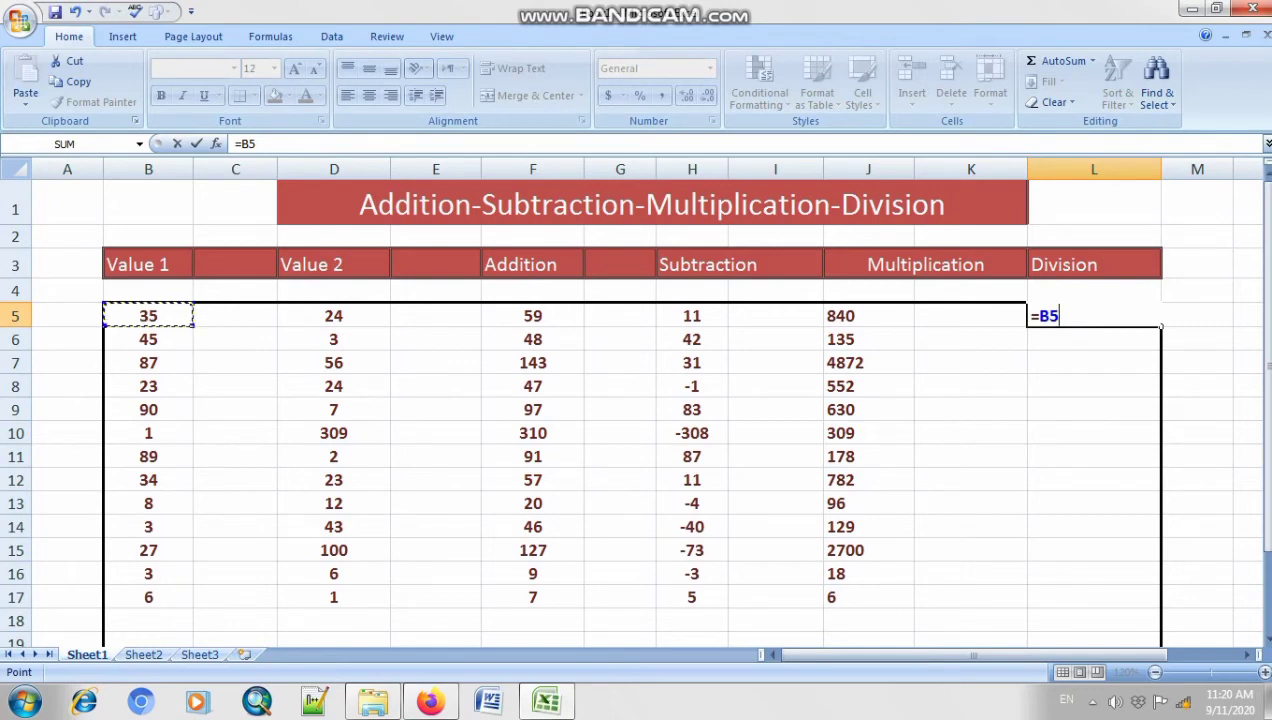
type("/")
left_click(334, 316)
key("Return")
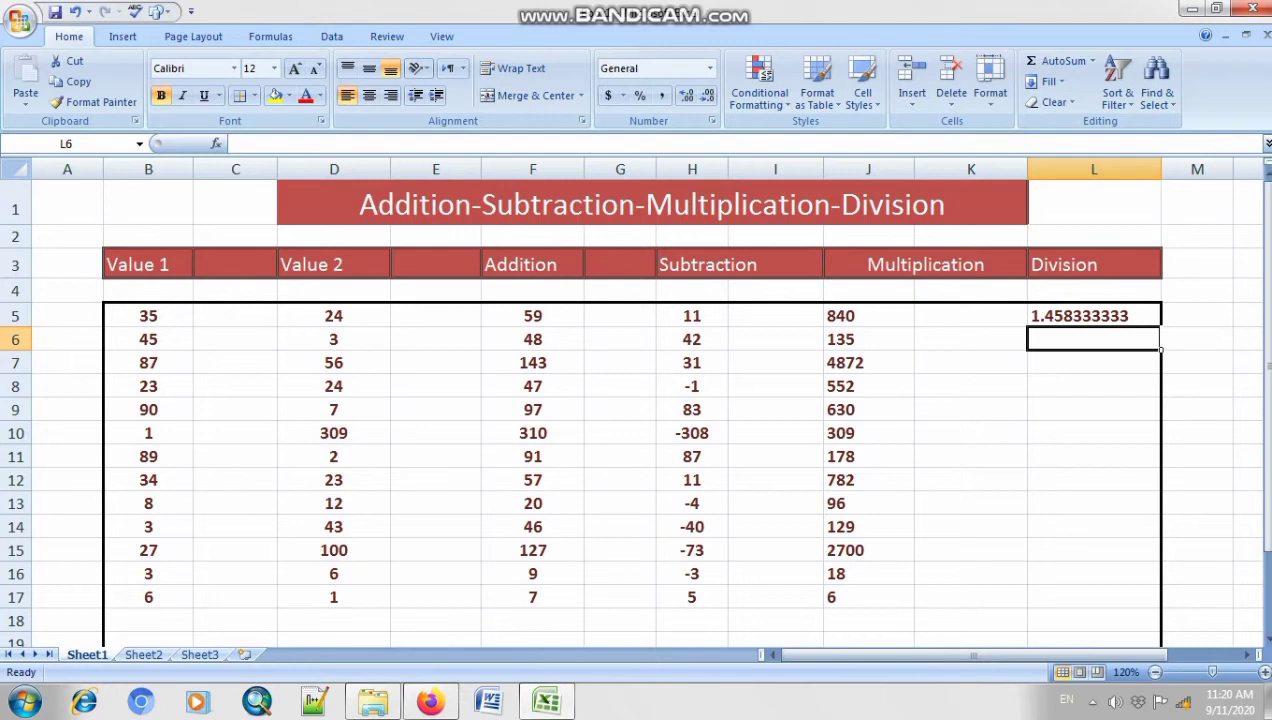
Step: Enter the formula =B6/D6 in cell L6 to divide the second pair of values
key("BackSpace")
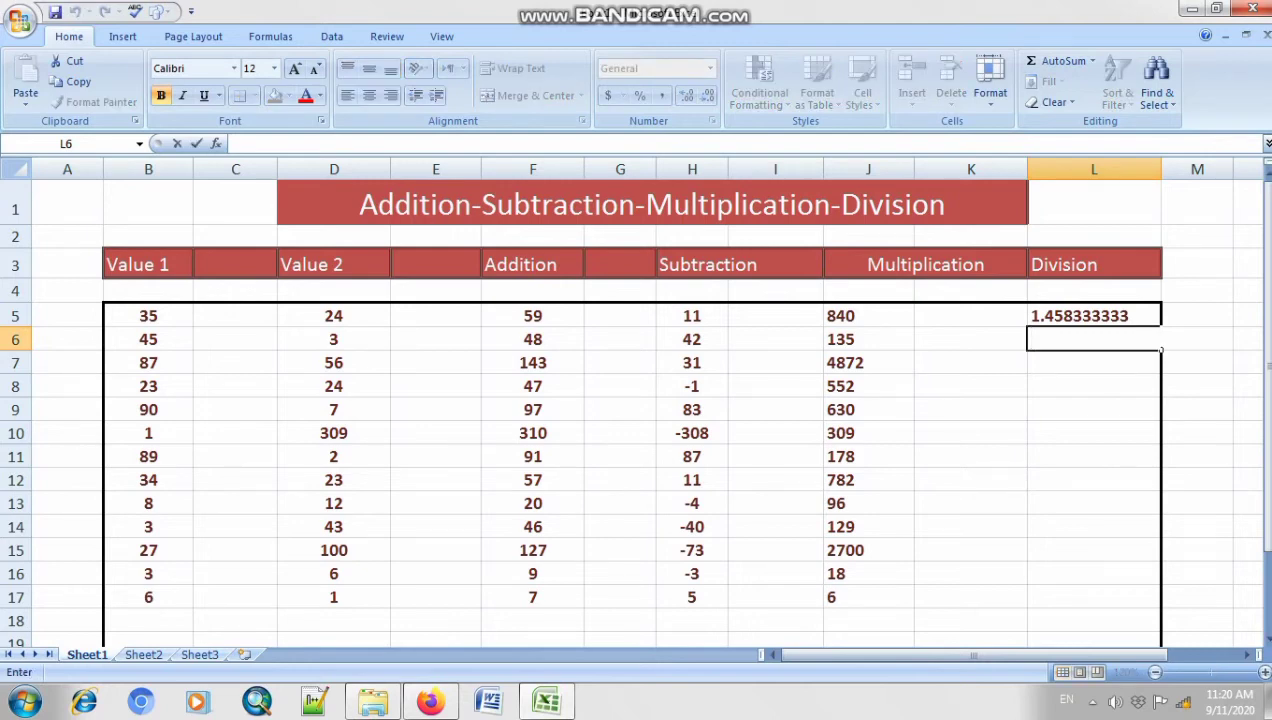
type("=")
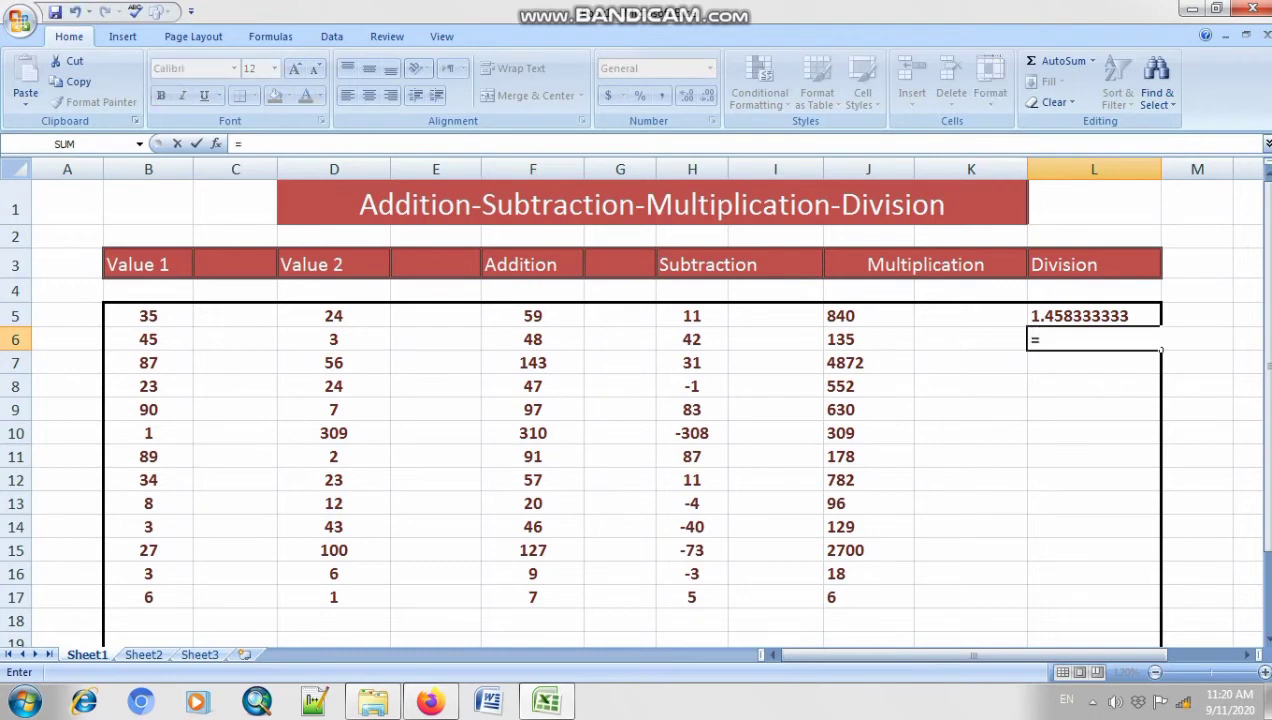
left_click(148, 339)
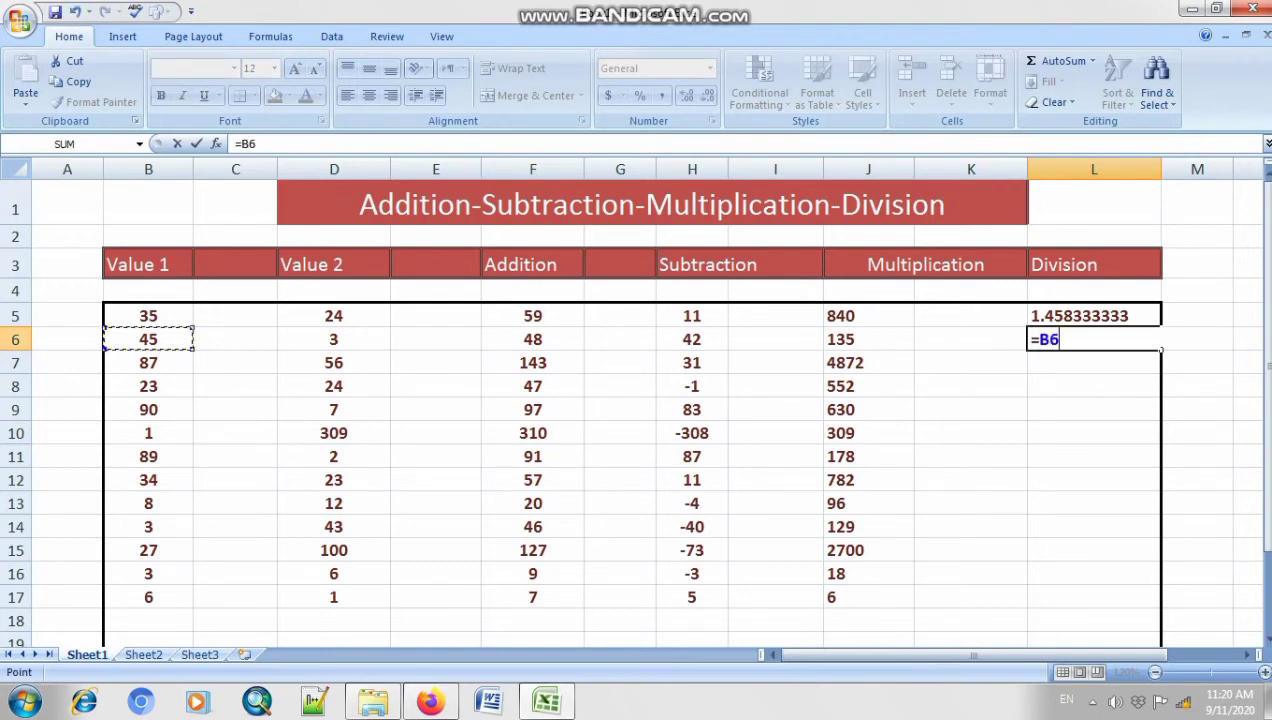
type("/")
left_click(334, 339)
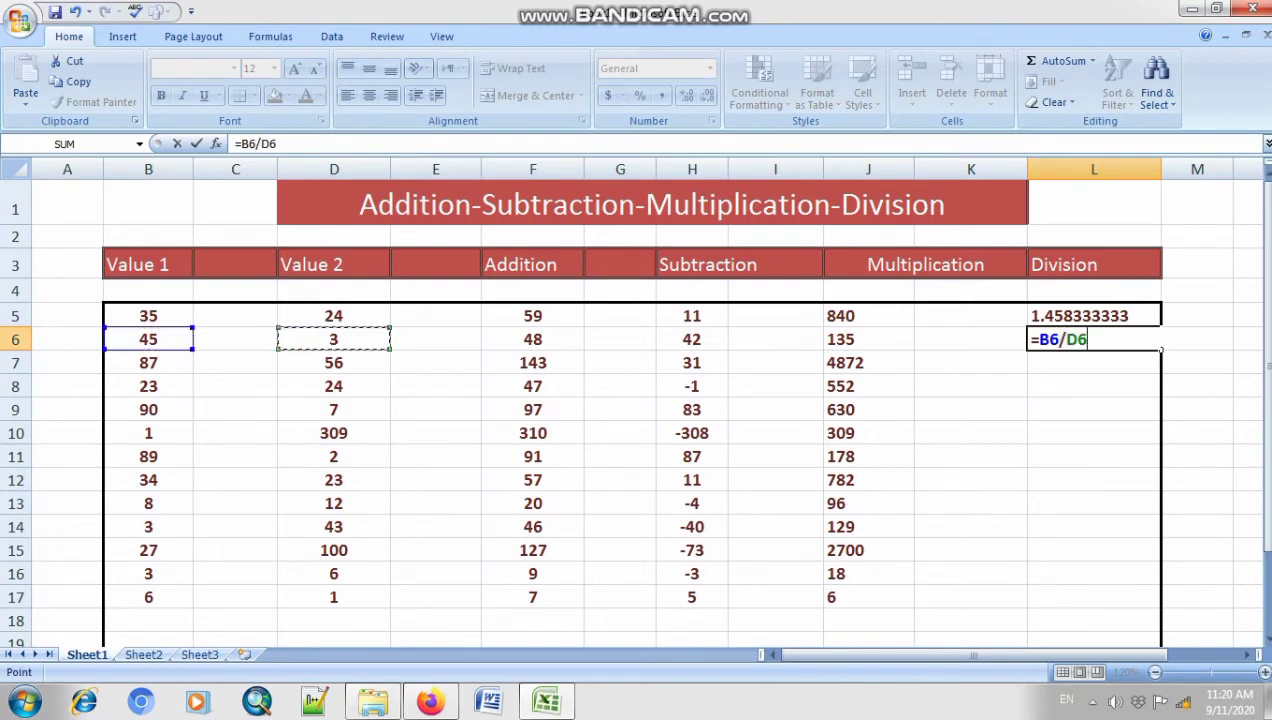
key("Return")
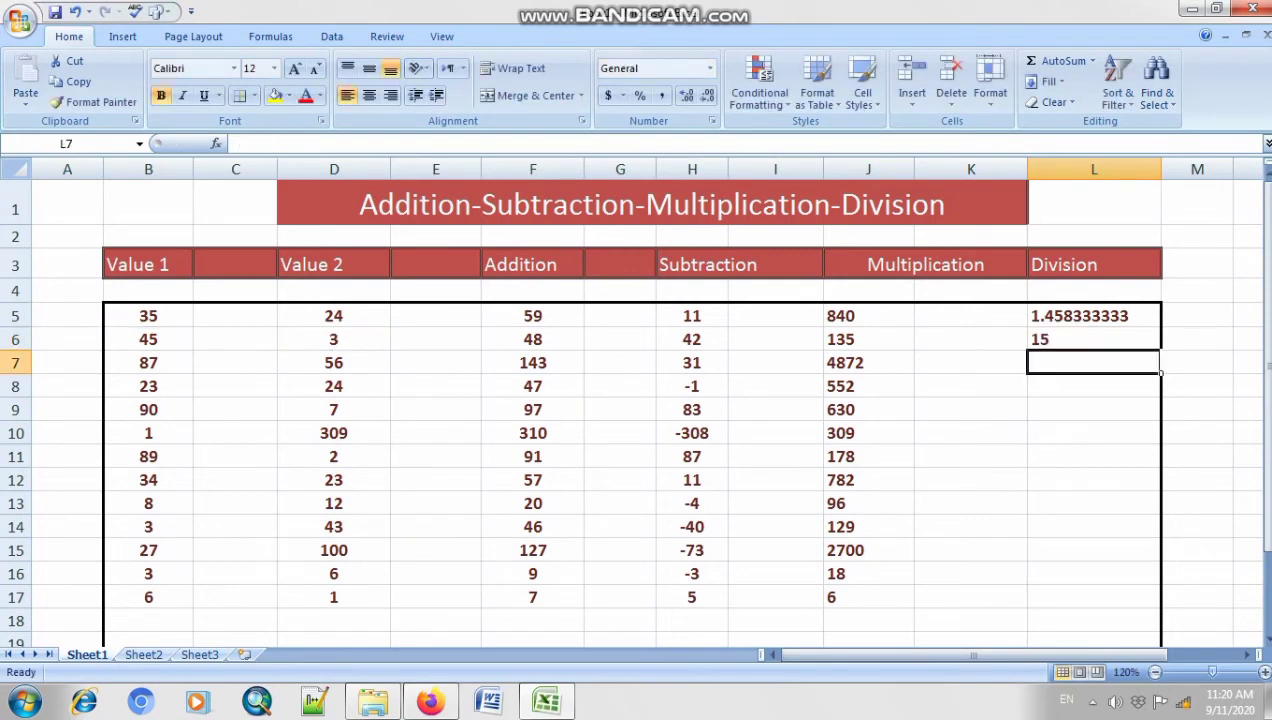
Step: Fill the division formula from cell L6 down the Division column to L17
left_click(1094, 339)
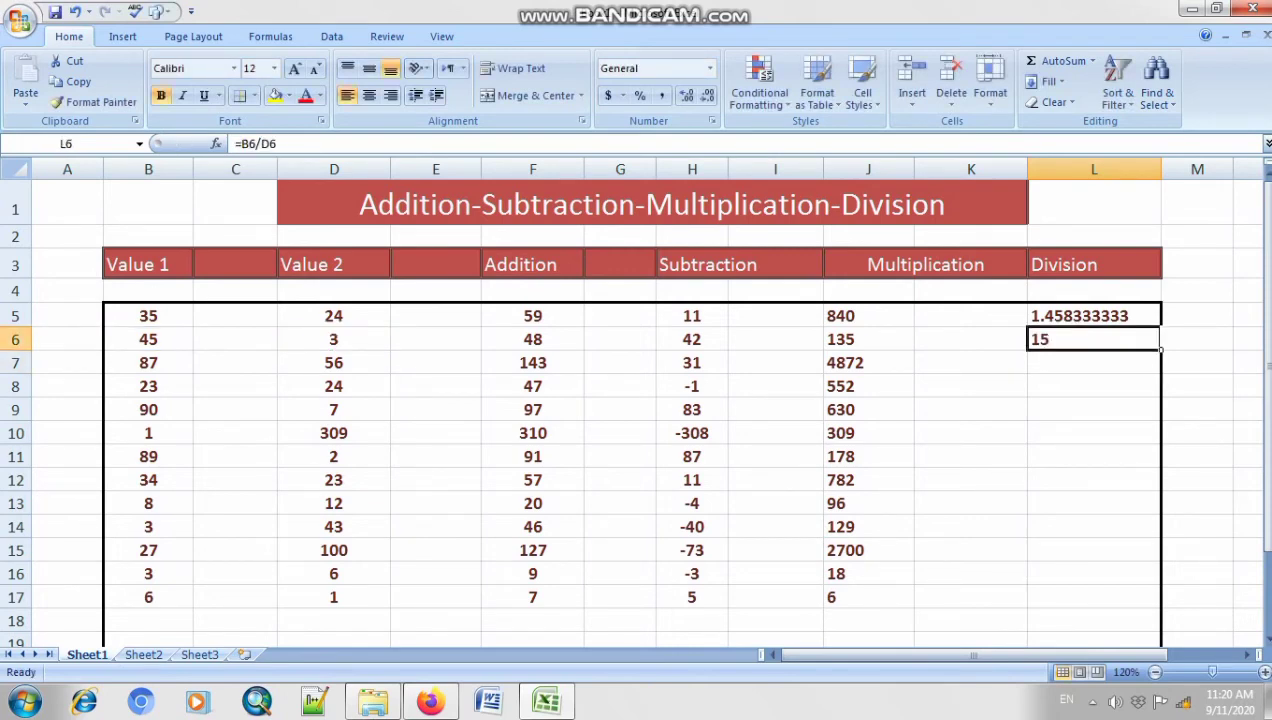
left_click_drag(1161, 349, 1161, 608)
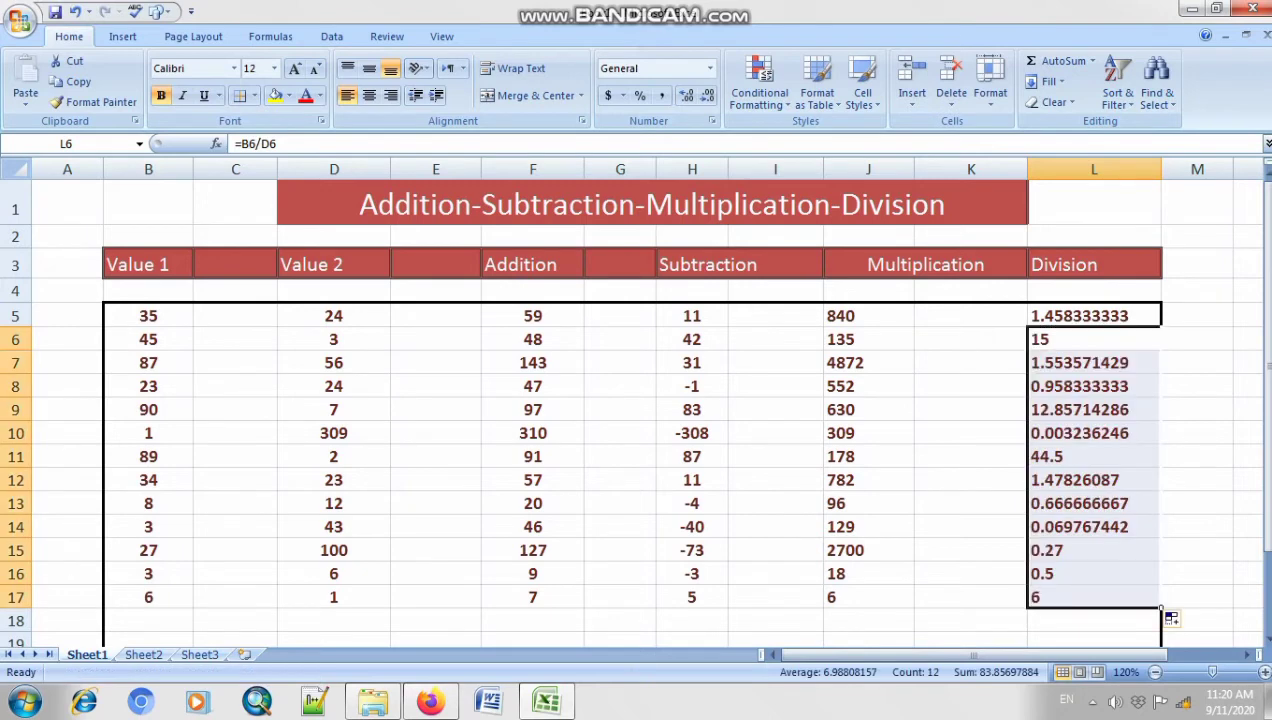
left_click(1197, 526)
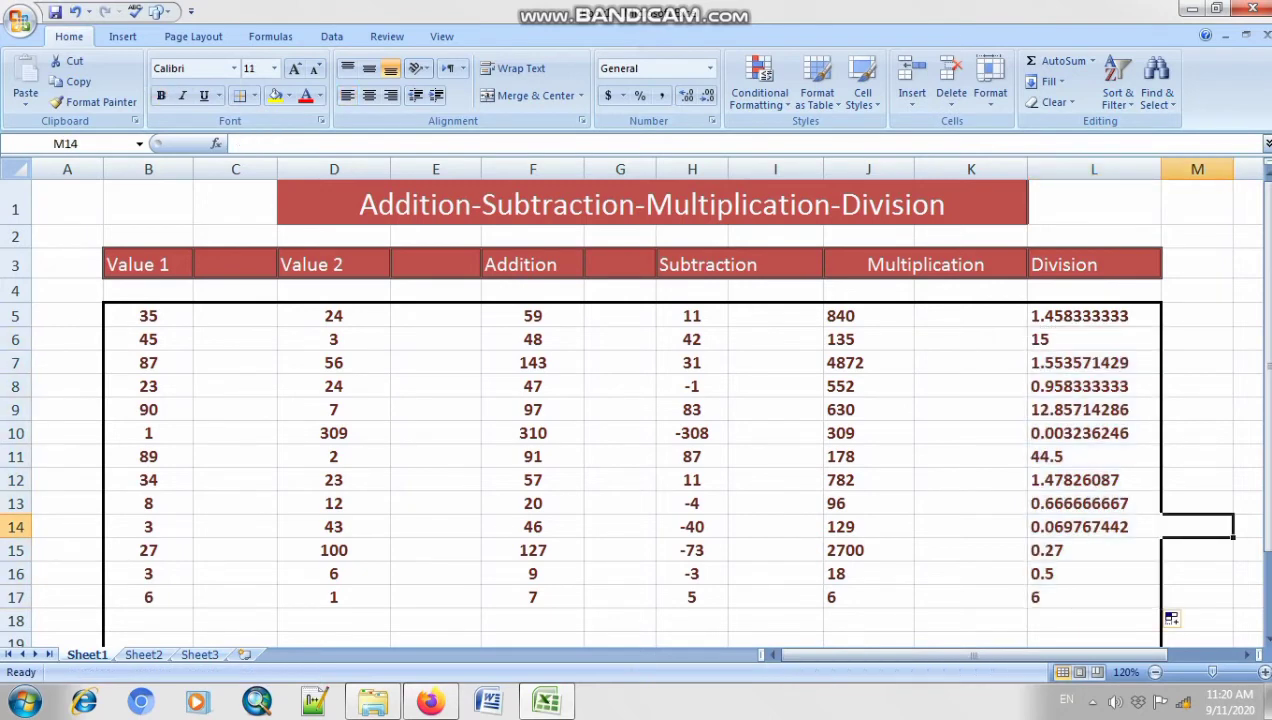
Step: Center the multiplication and division results in the range J5:L17 horizontally
left_click_drag(840, 316, 1100, 597)
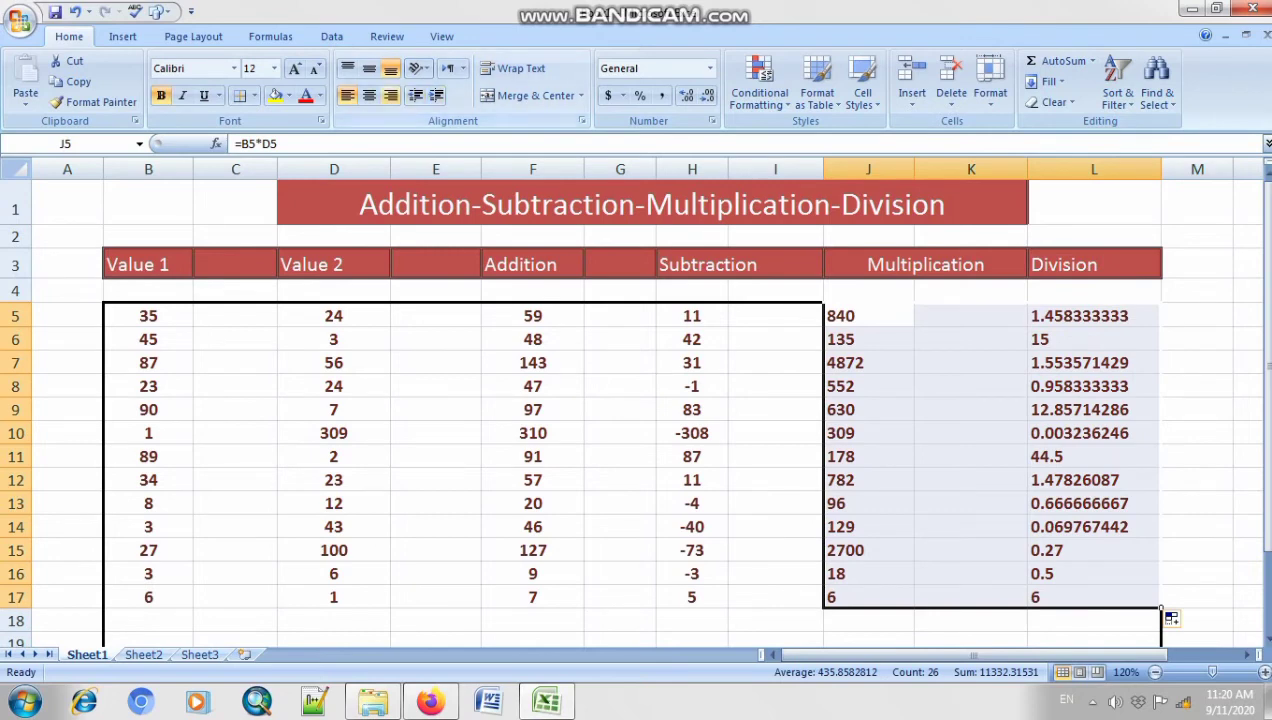
left_click(369, 95)
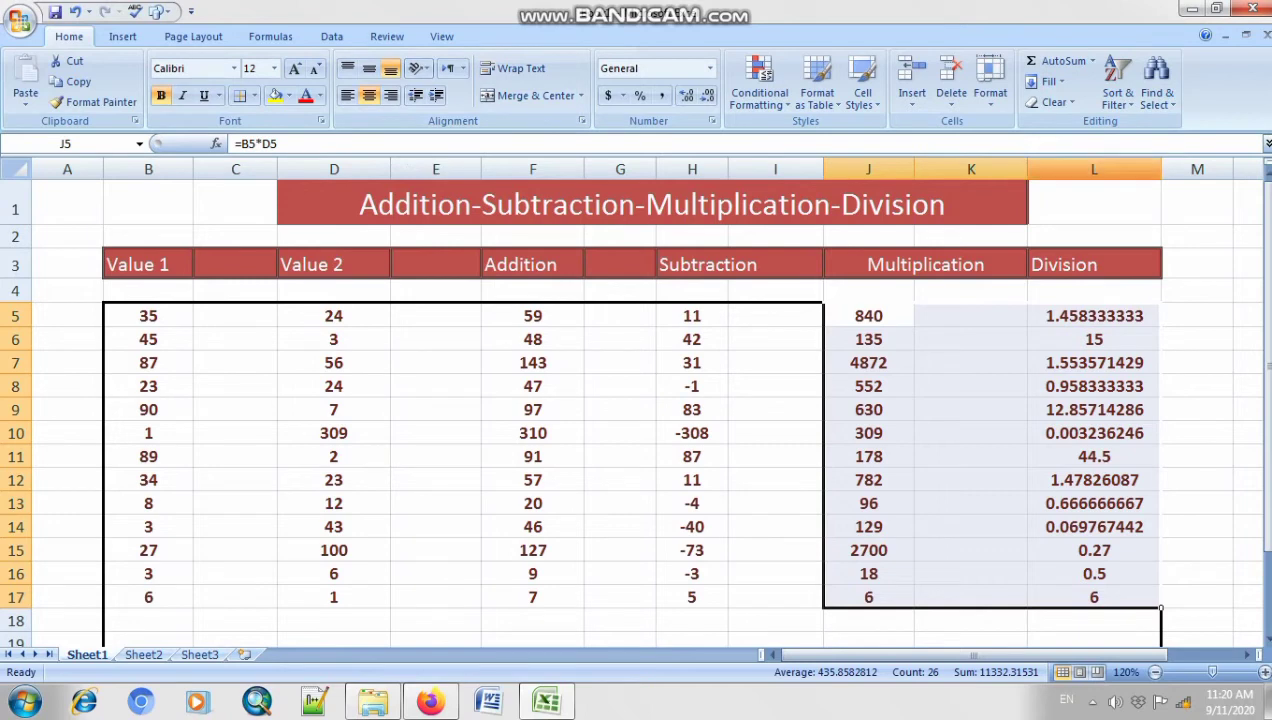
left_click(1094, 457)
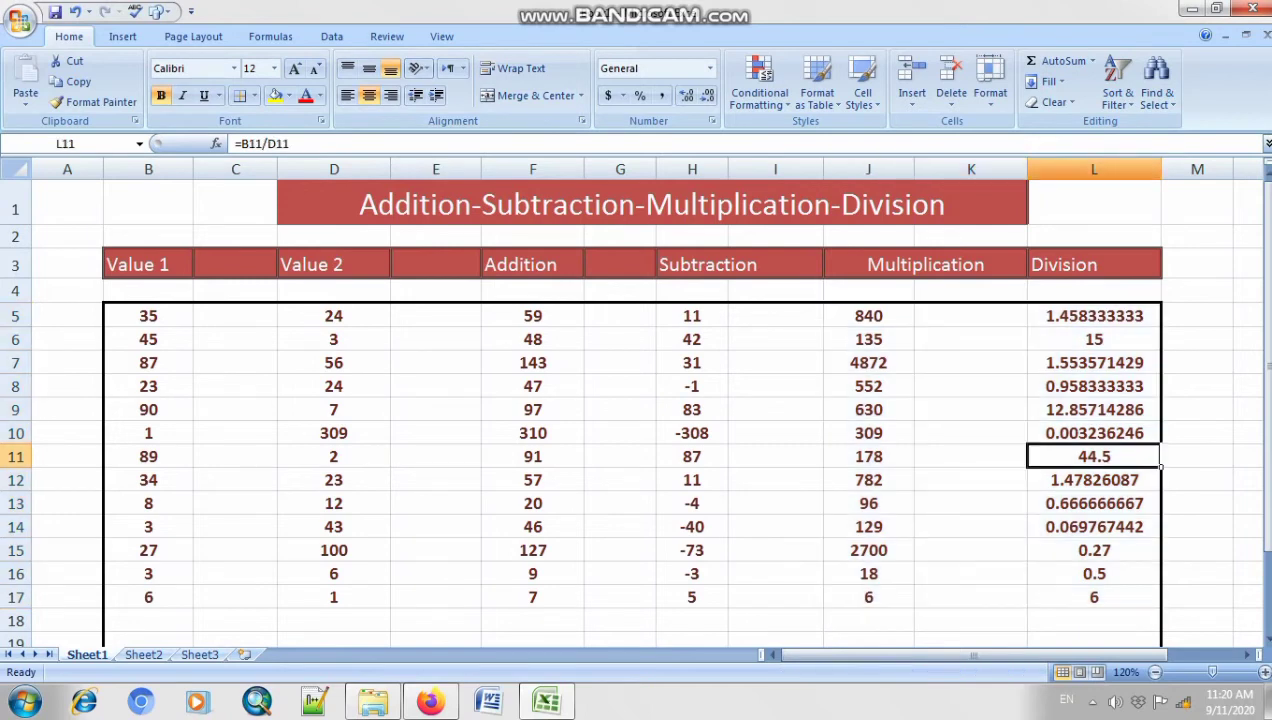
Step: Format column L with the Number category and 1 decimal place
left_click(1094, 169)
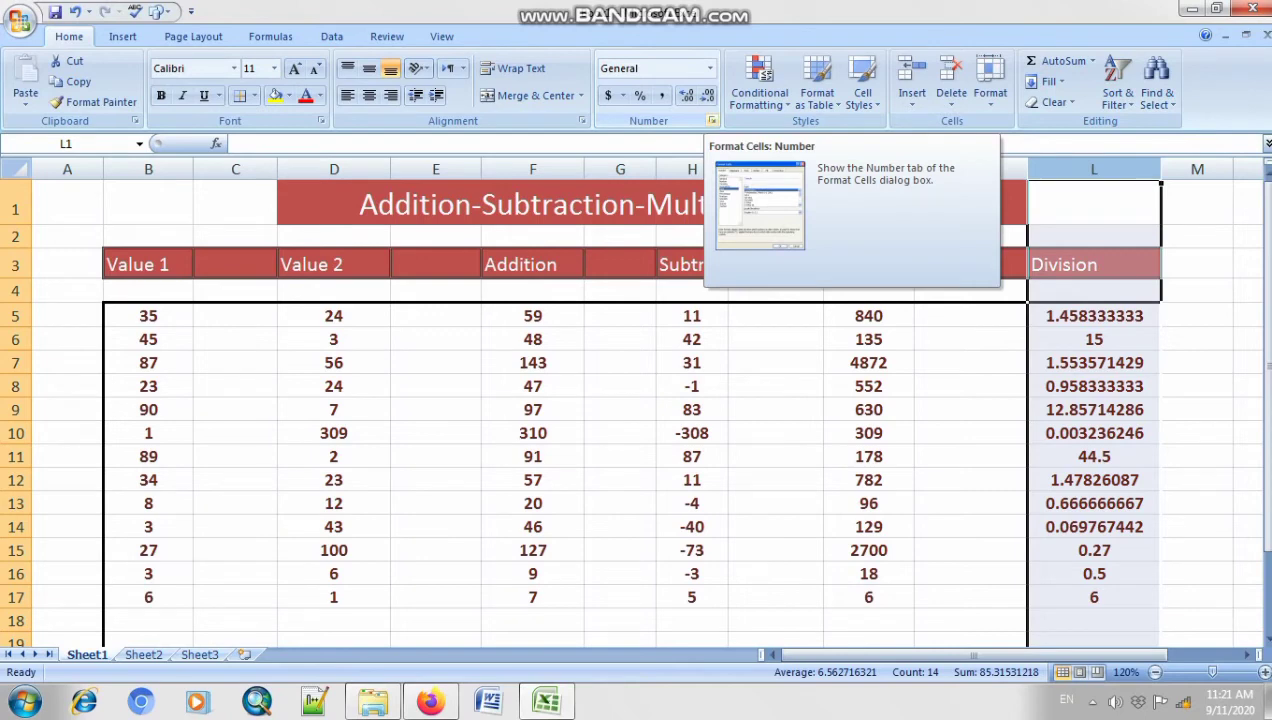
left_click(712, 120)
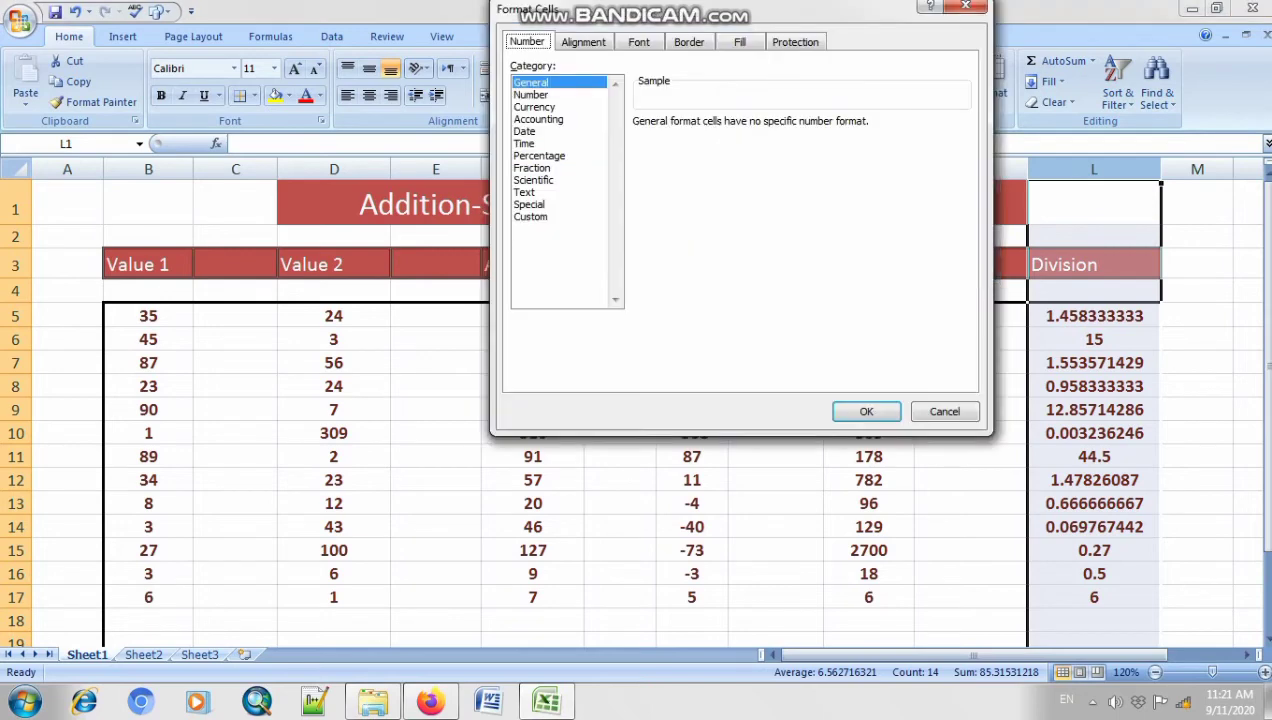
left_click(532, 95)
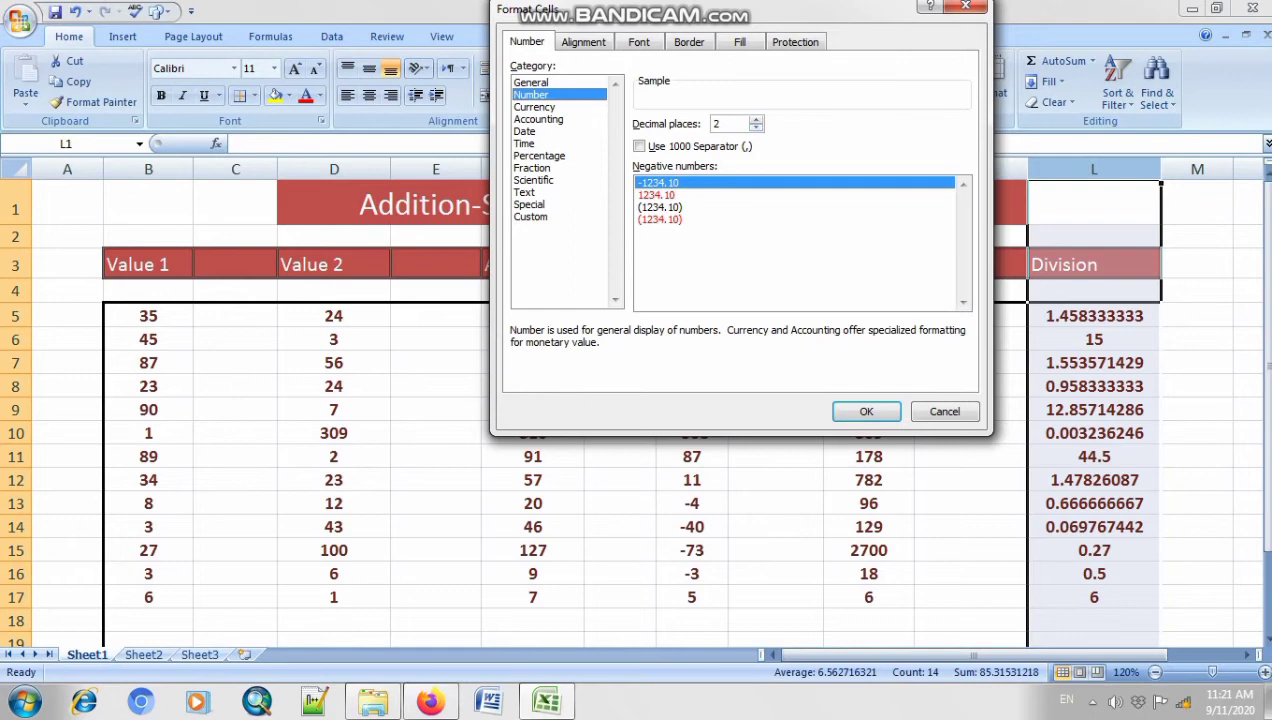
left_click(756, 128)
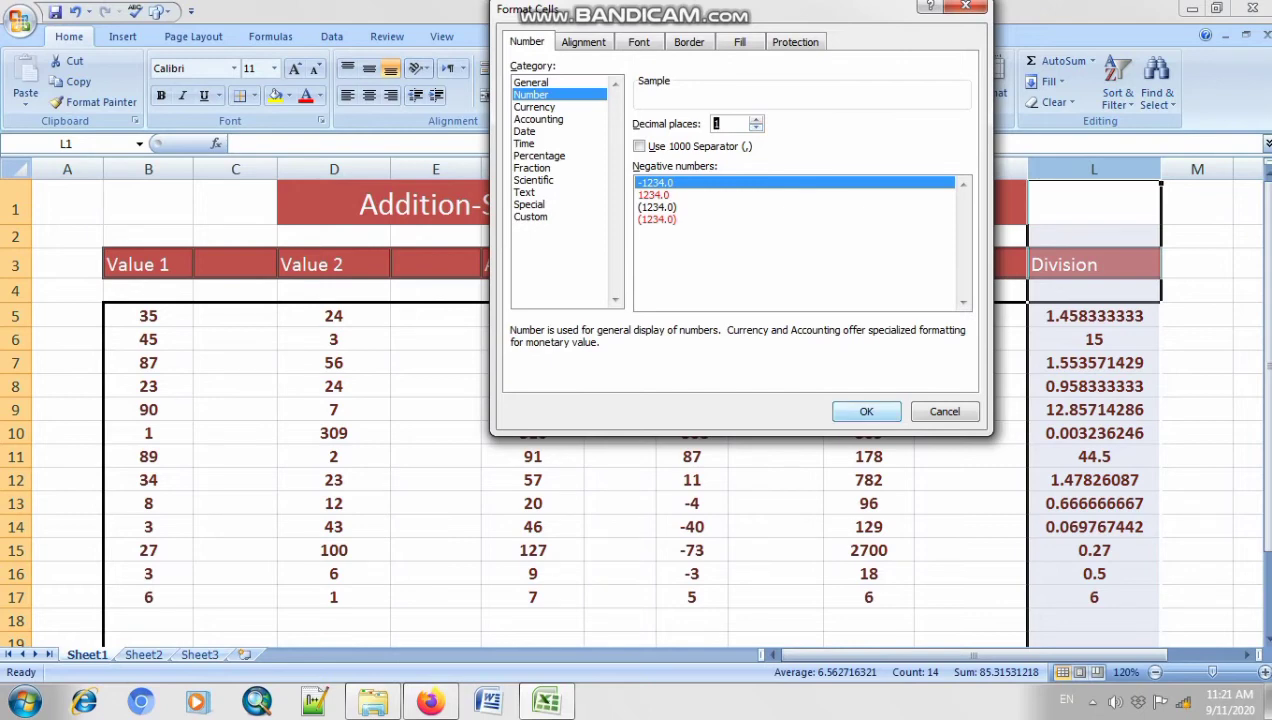
key("Return")
left_click(1197, 433)
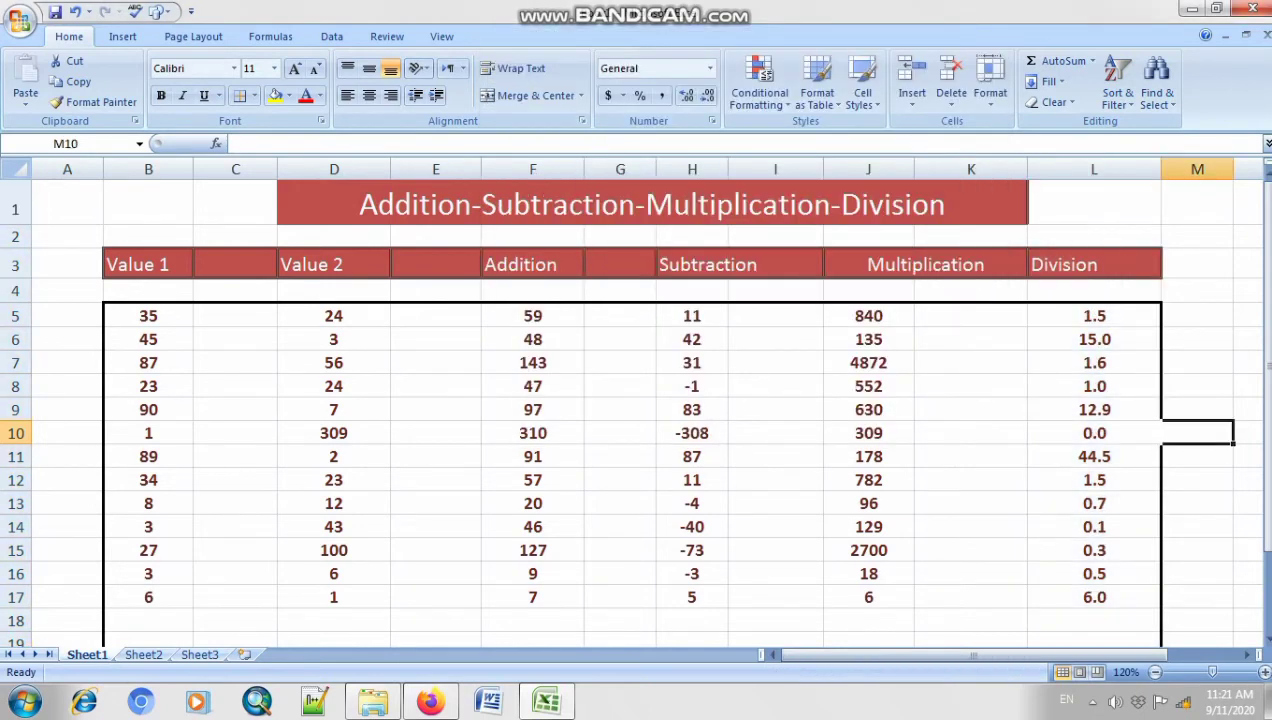
left_click(1094, 386)
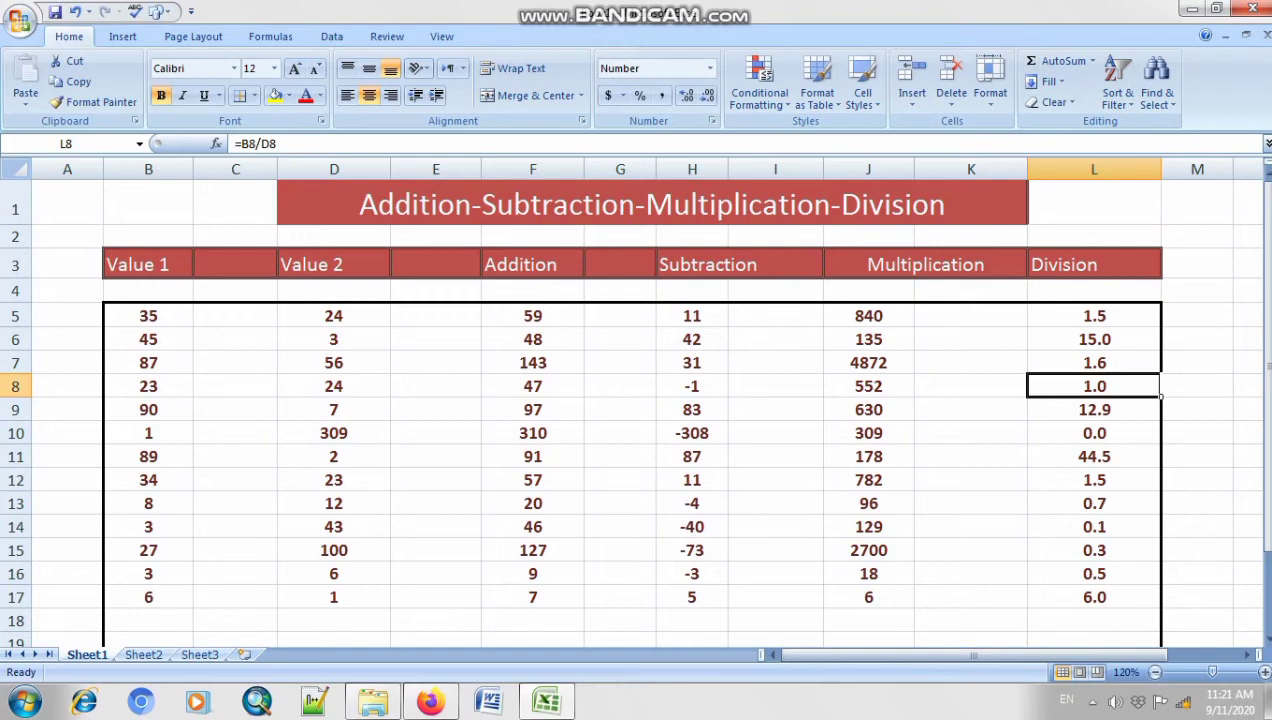
Step: Review the addition formula in cell F5
double_click(532, 315)
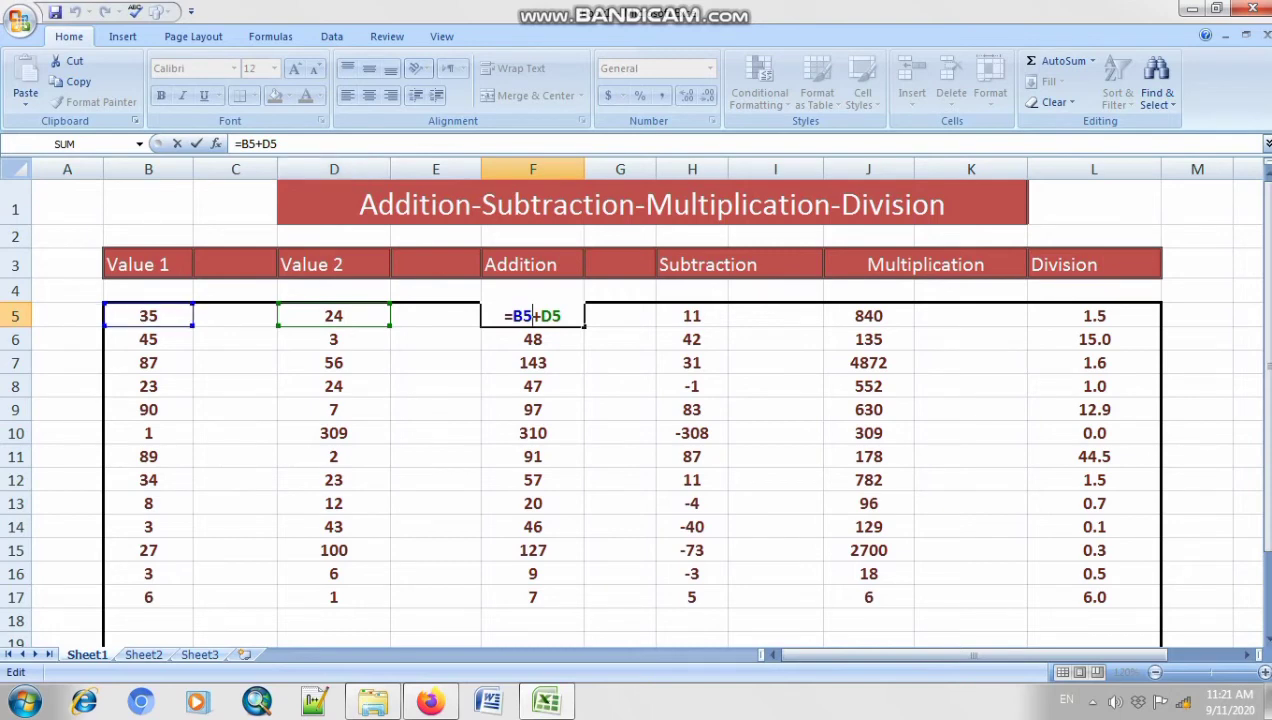
left_click(560, 316)
key("Return")
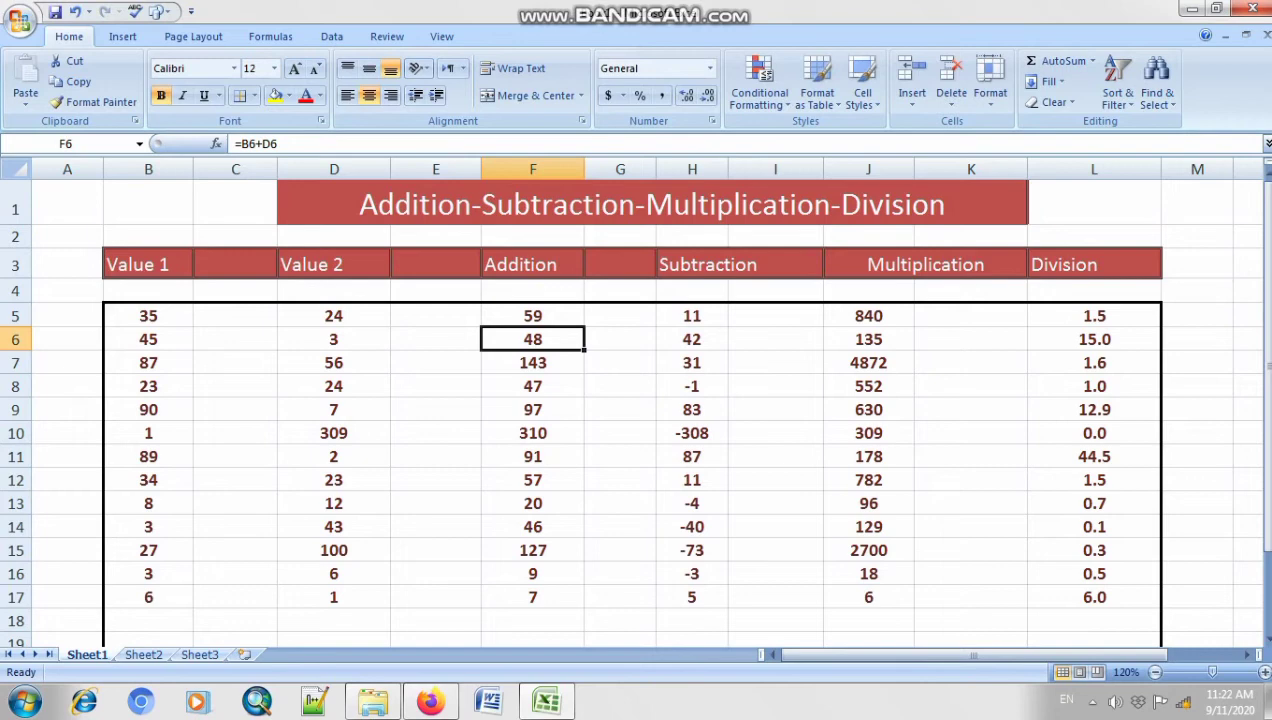
Step: Widen column H slightly and review the subtraction and multiplication formulas in H5 and J5, keeping J5 as =B5*D5
left_click_drag(727, 169, 743, 169)
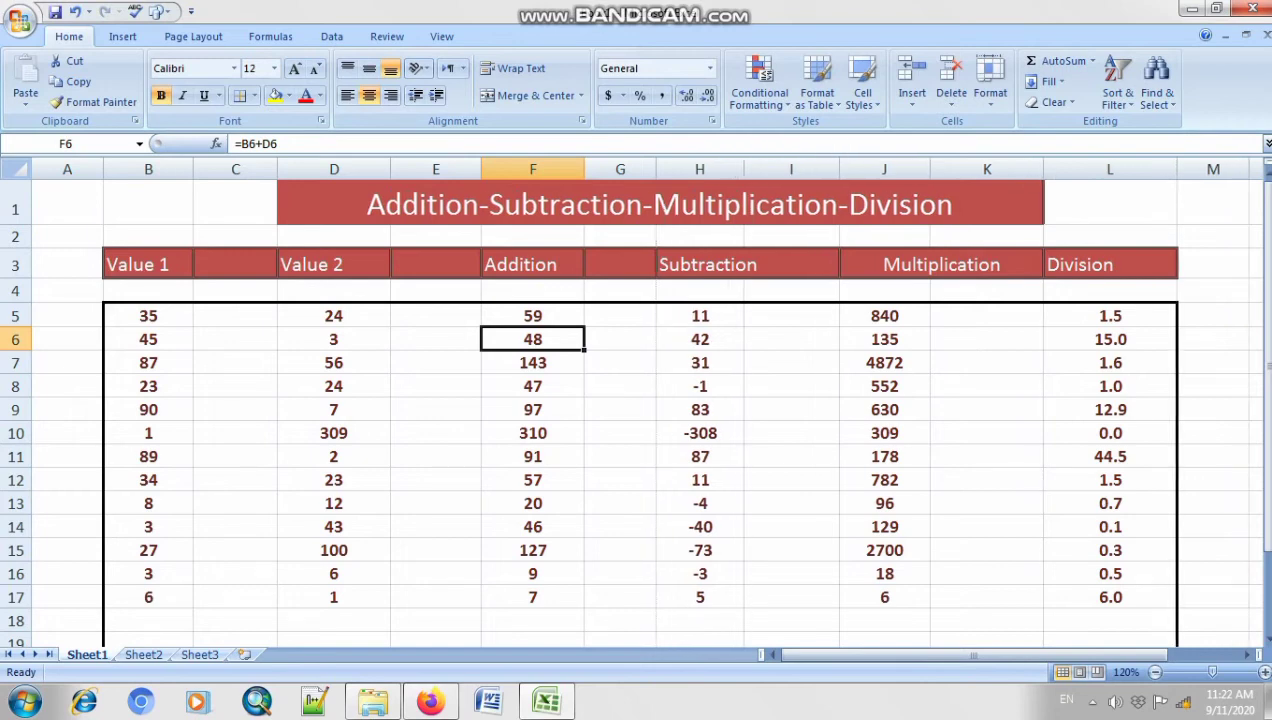
double_click(719, 316)
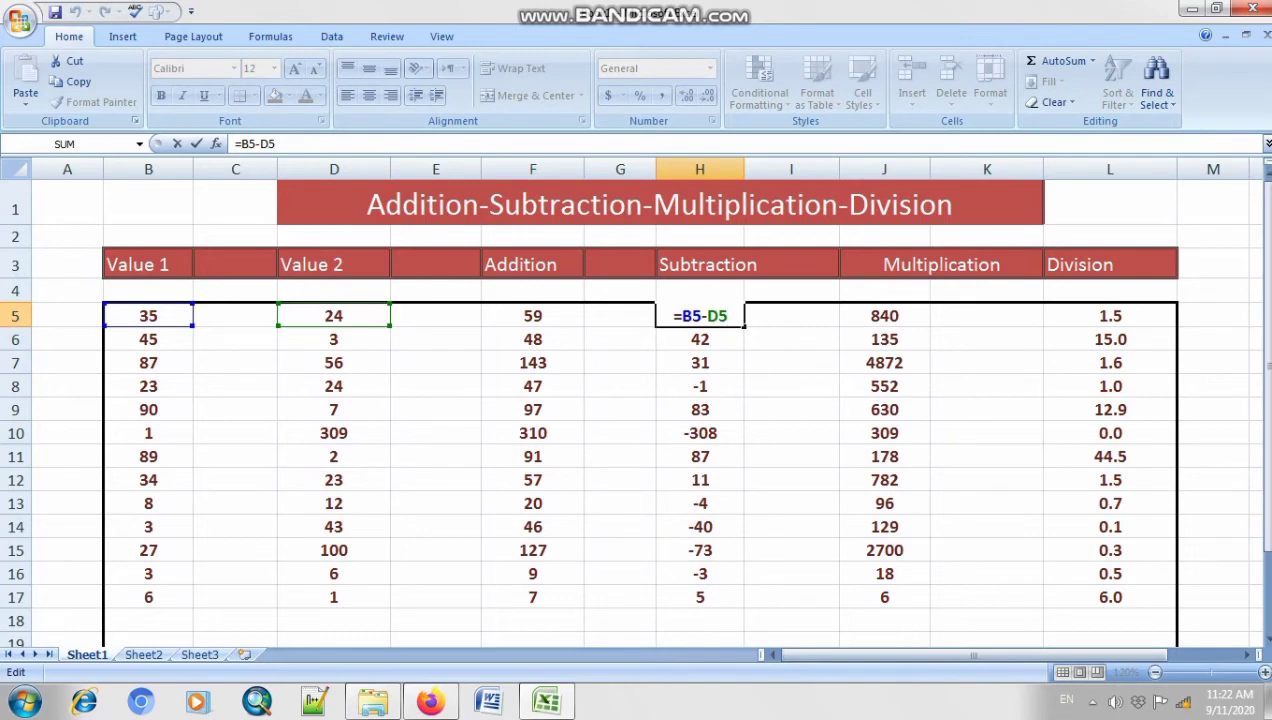
double_click(866, 316)
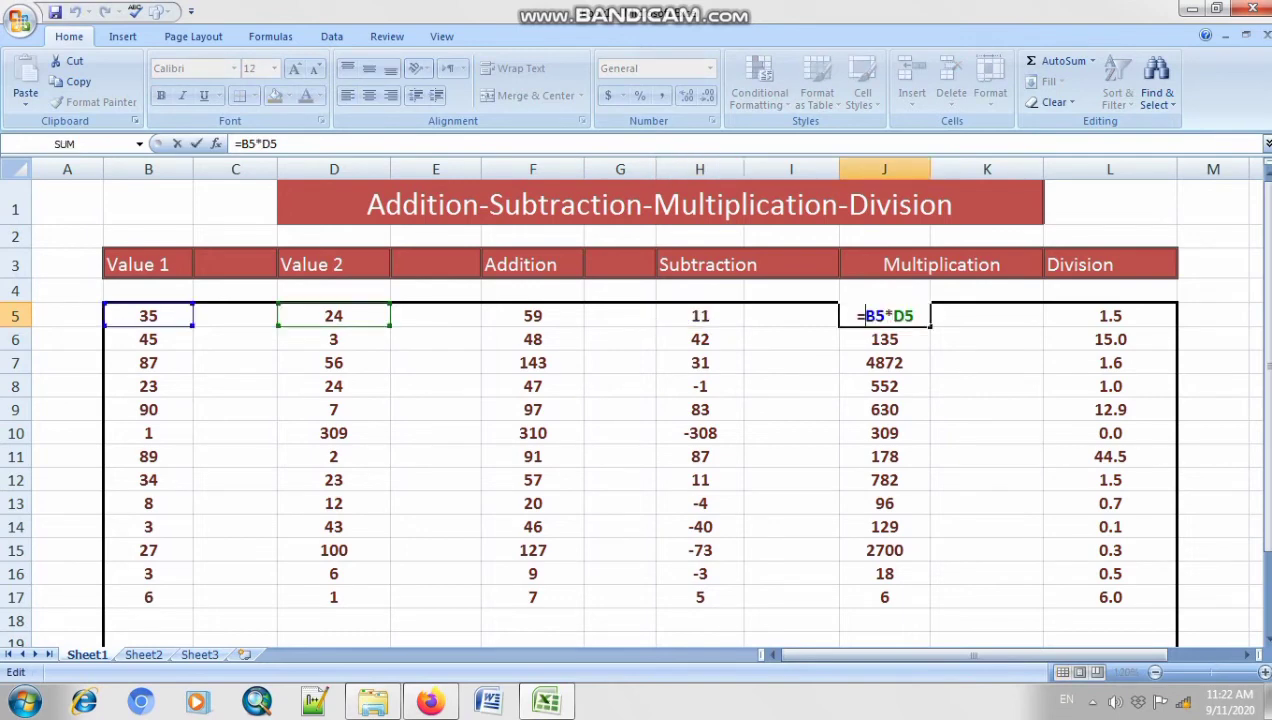
left_click(1110, 316)
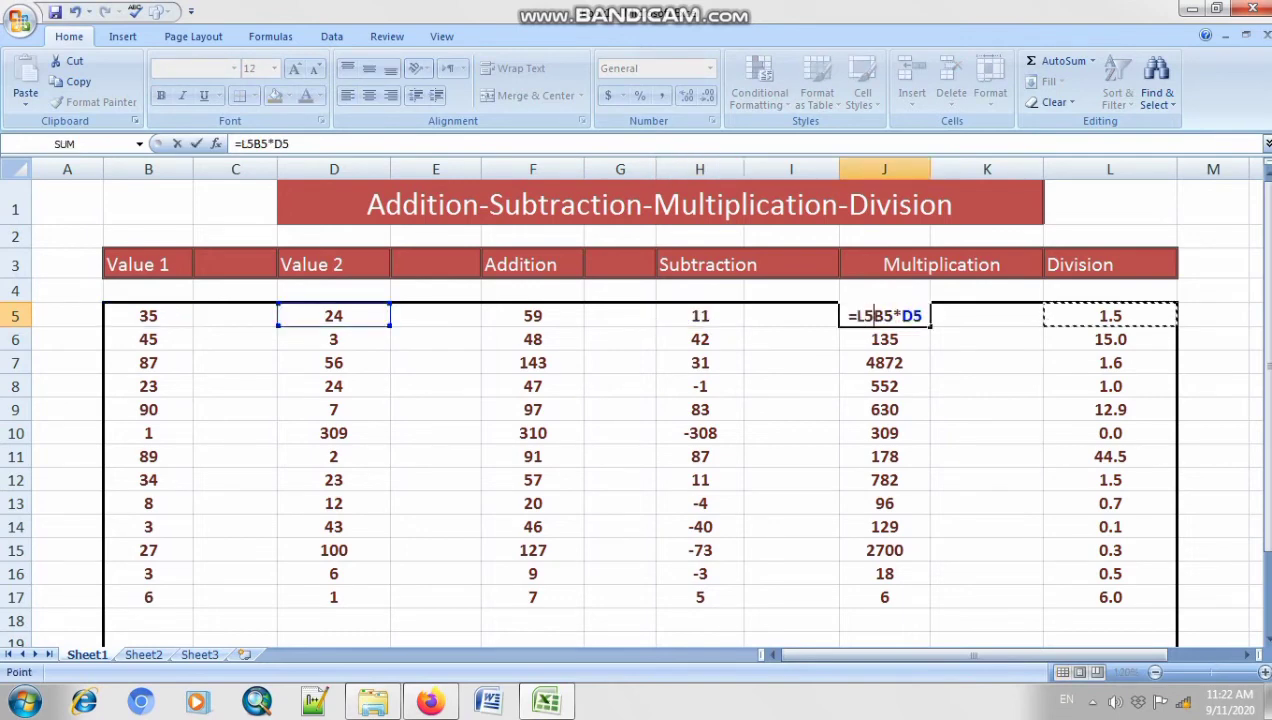
key("BackSpace")
key("BackSpace")
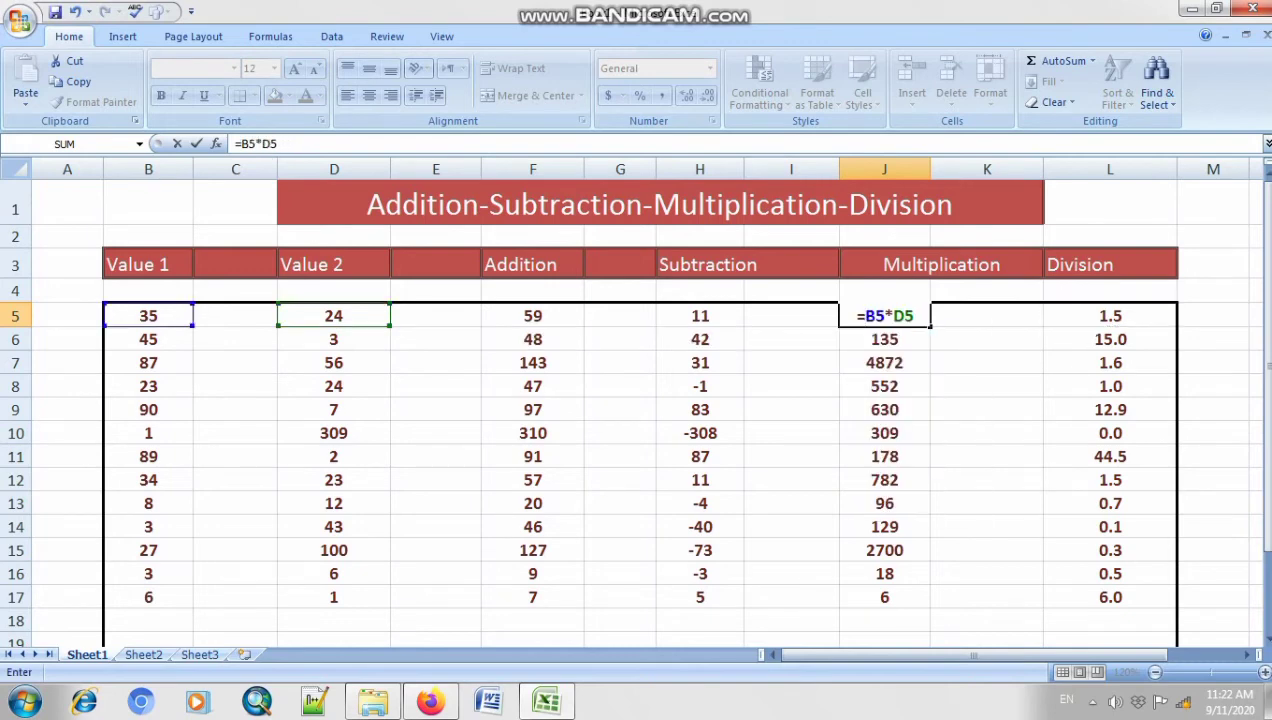
key("Return")
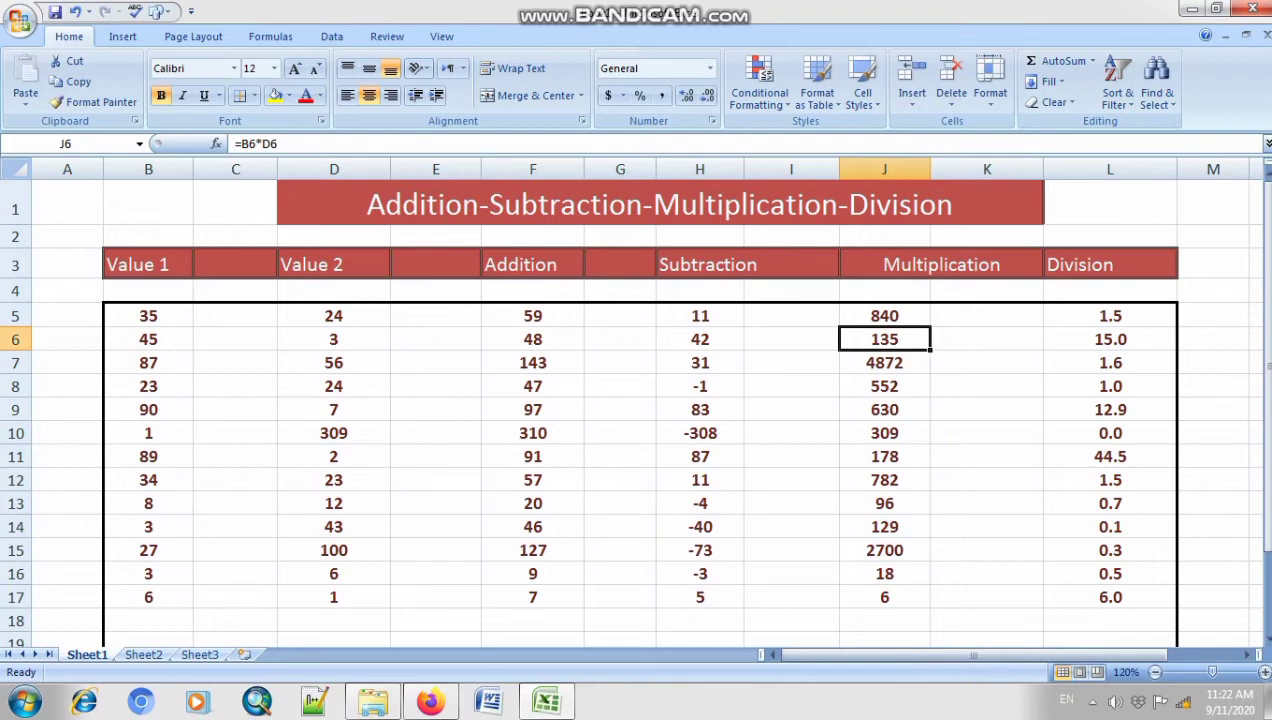
Step: Use AutoSum's Max function on the Value 2 range D5:D17 to put its maximum in cell D18
left_click_drag(148, 315, 148, 597)
left_click_drag(334, 315, 334, 597)
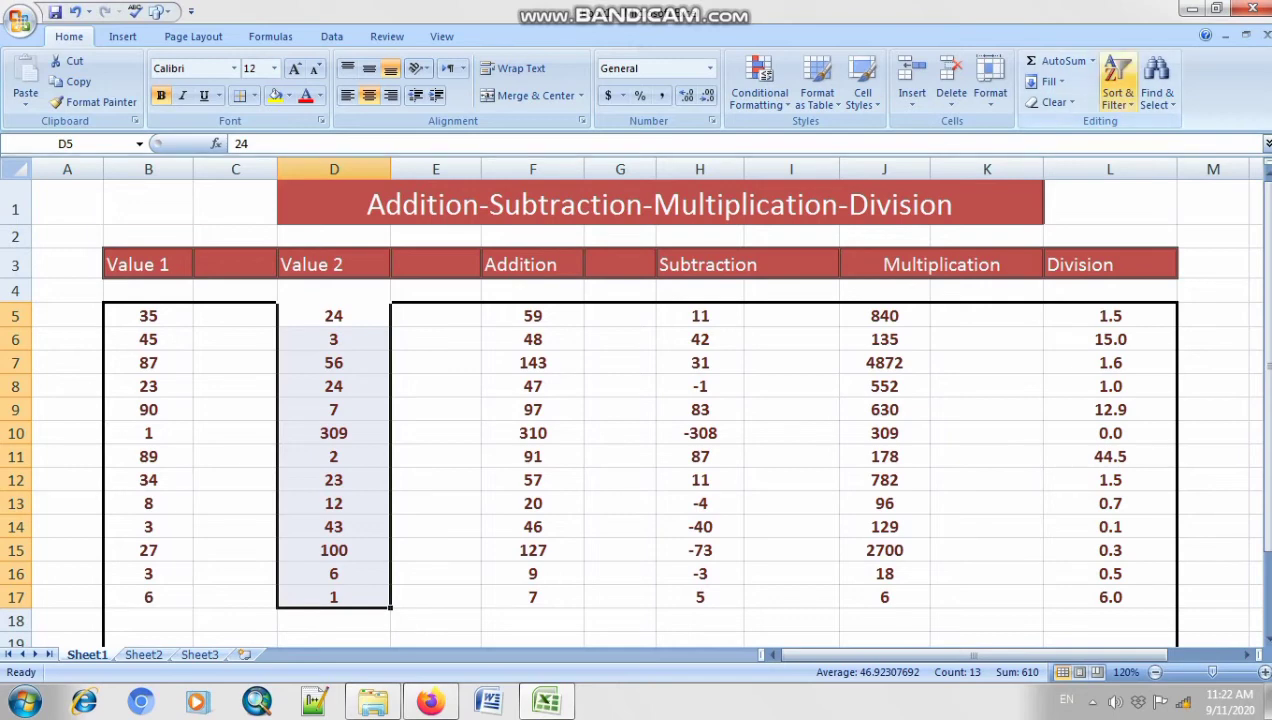
left_click(436, 410)
left_click_drag(334, 316, 334, 597)
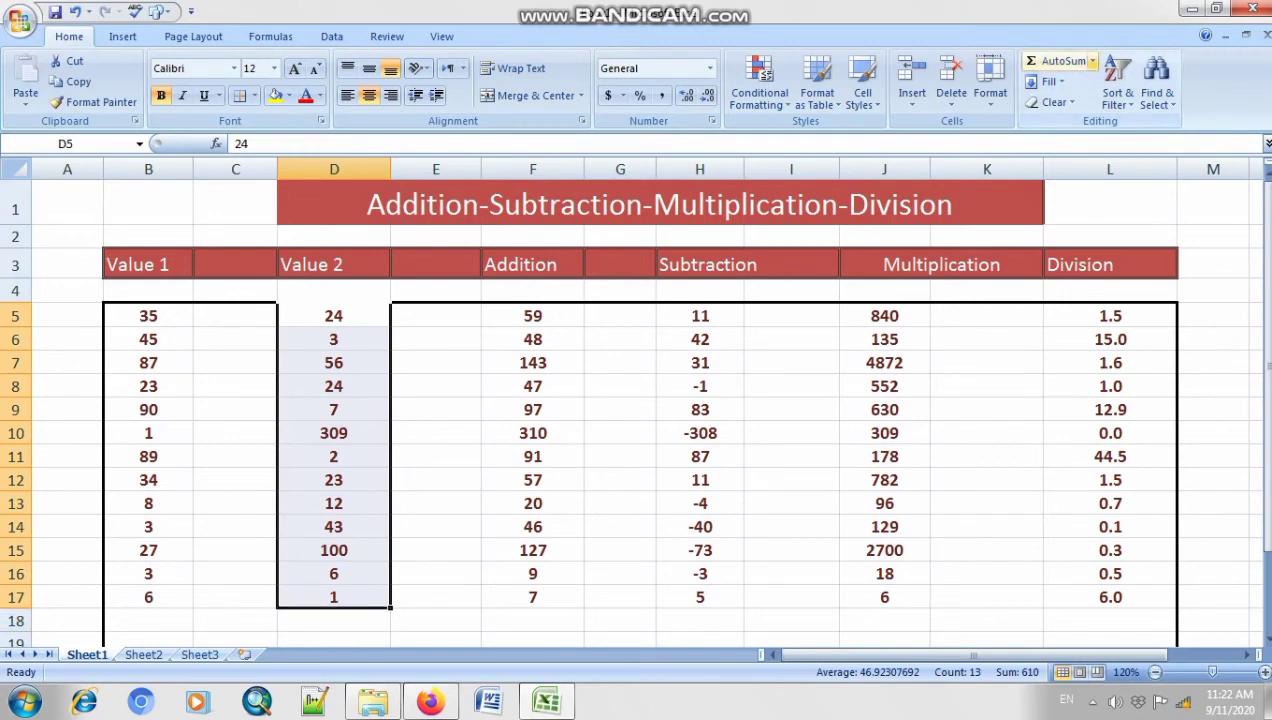
left_click(1092, 61)
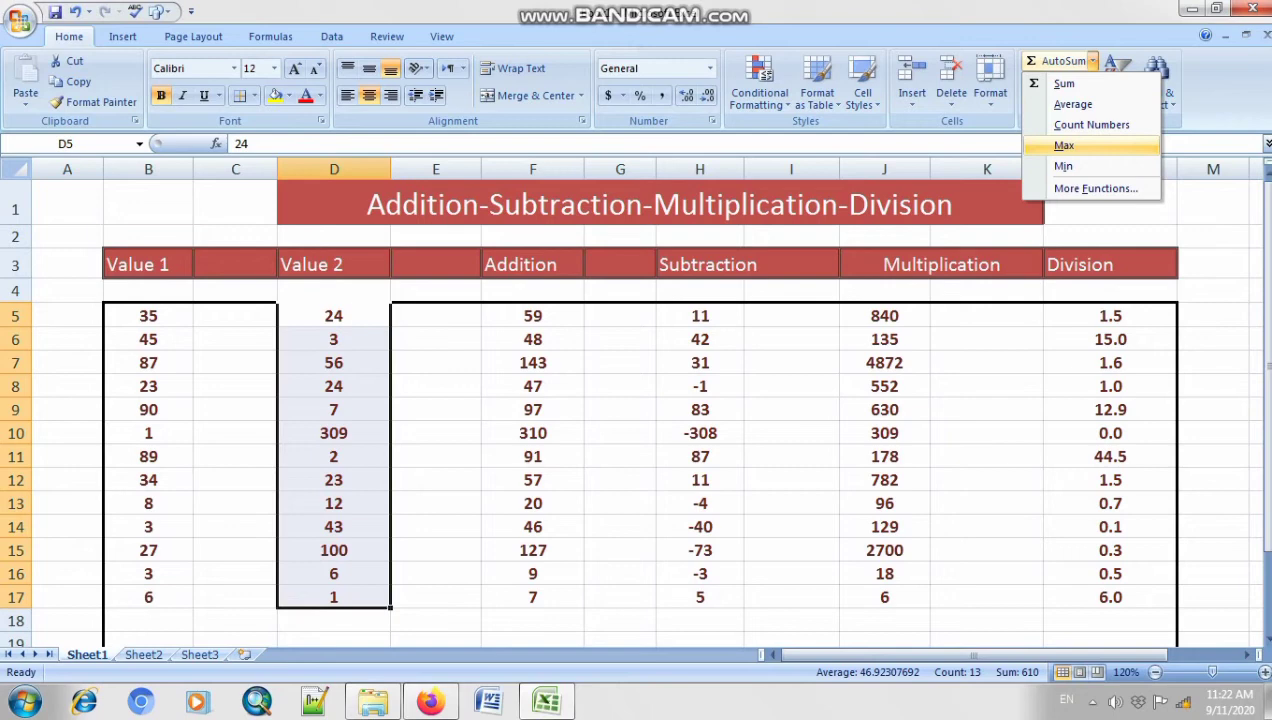
left_click(1063, 145)
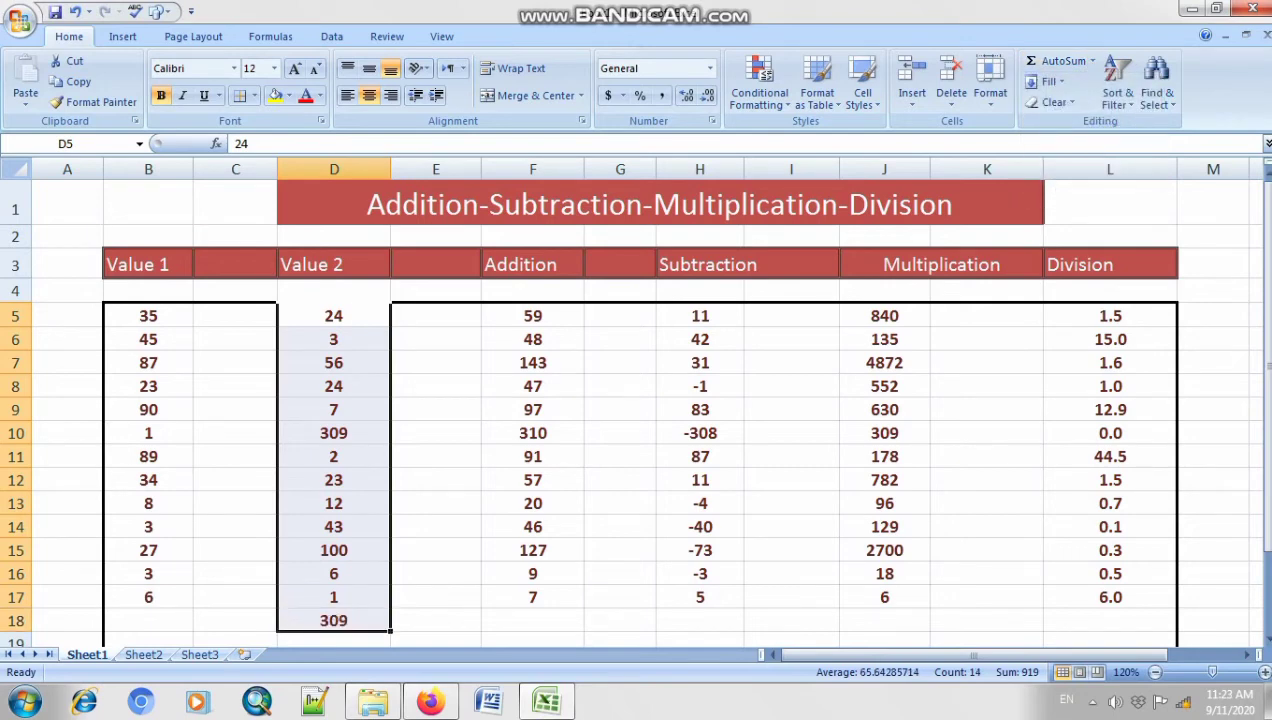
left_click(334, 621)
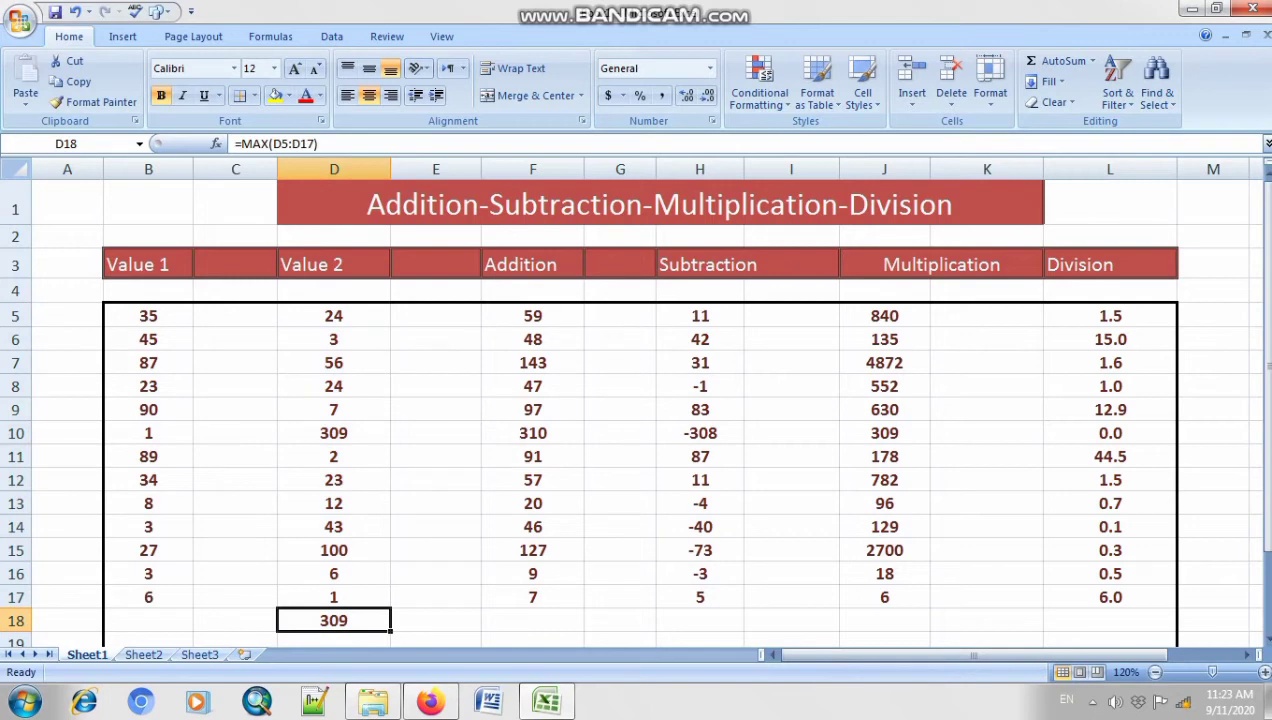
left_click_drag(334, 316, 334, 597)
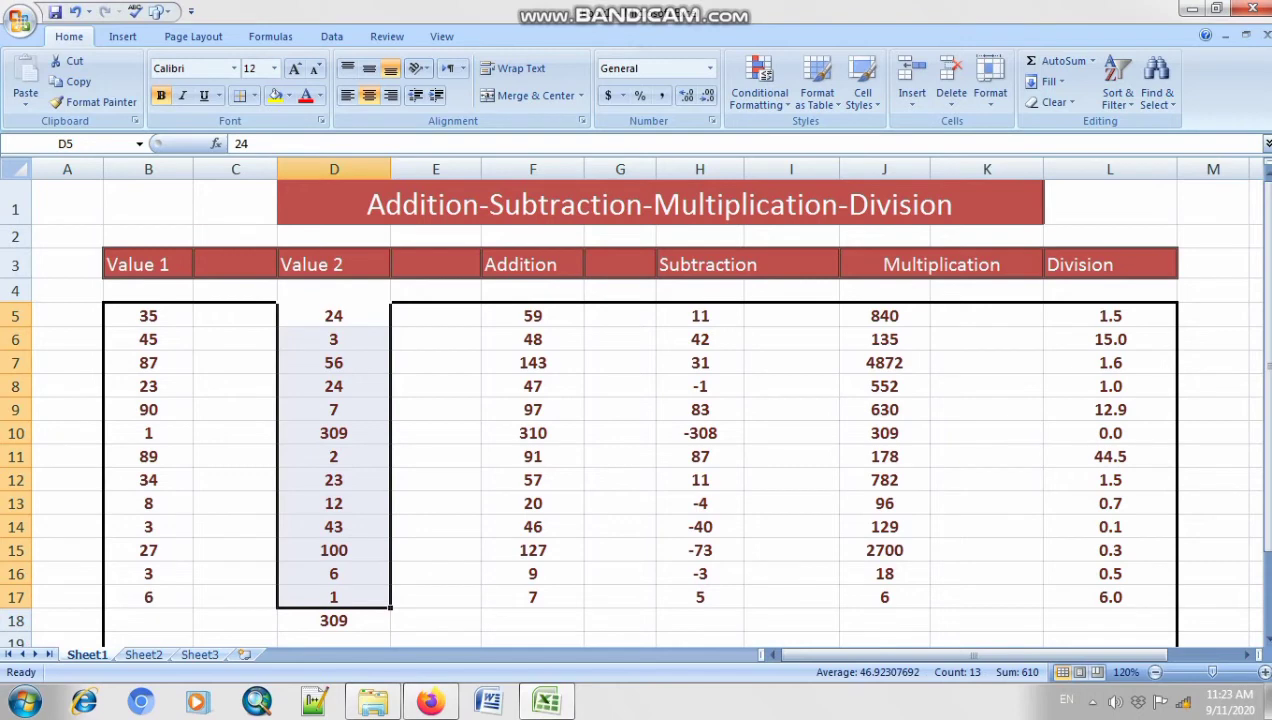
Step: Apply the Bad cell style to the range B18:L18
left_click_drag(148, 621, 1109, 621)
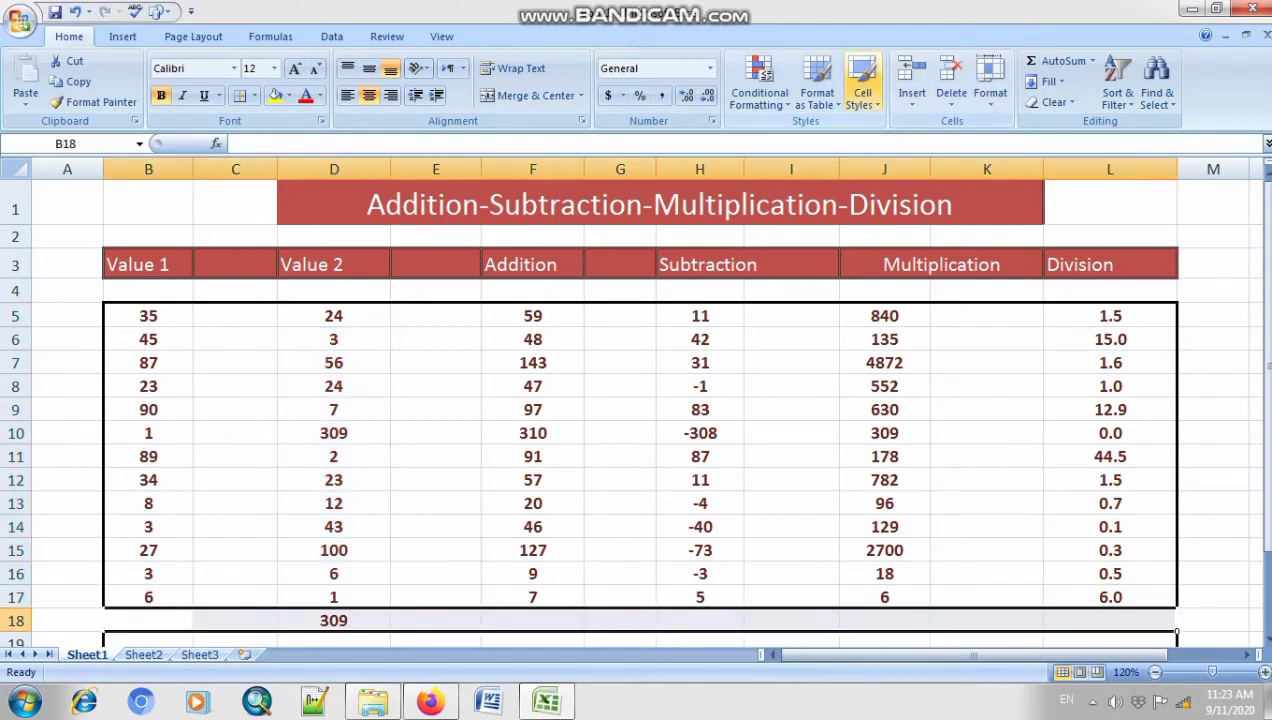
left_click(862, 88)
left_click(810, 143)
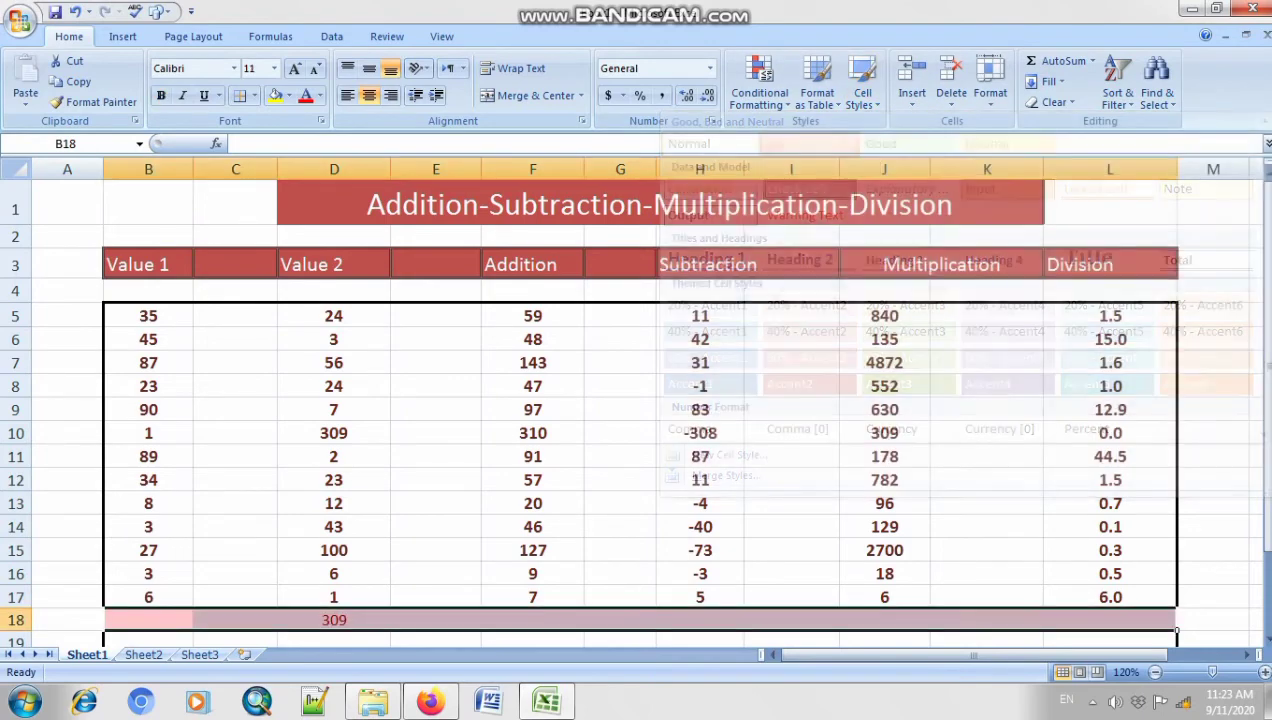
left_click(533, 456)
left_click(334, 620)
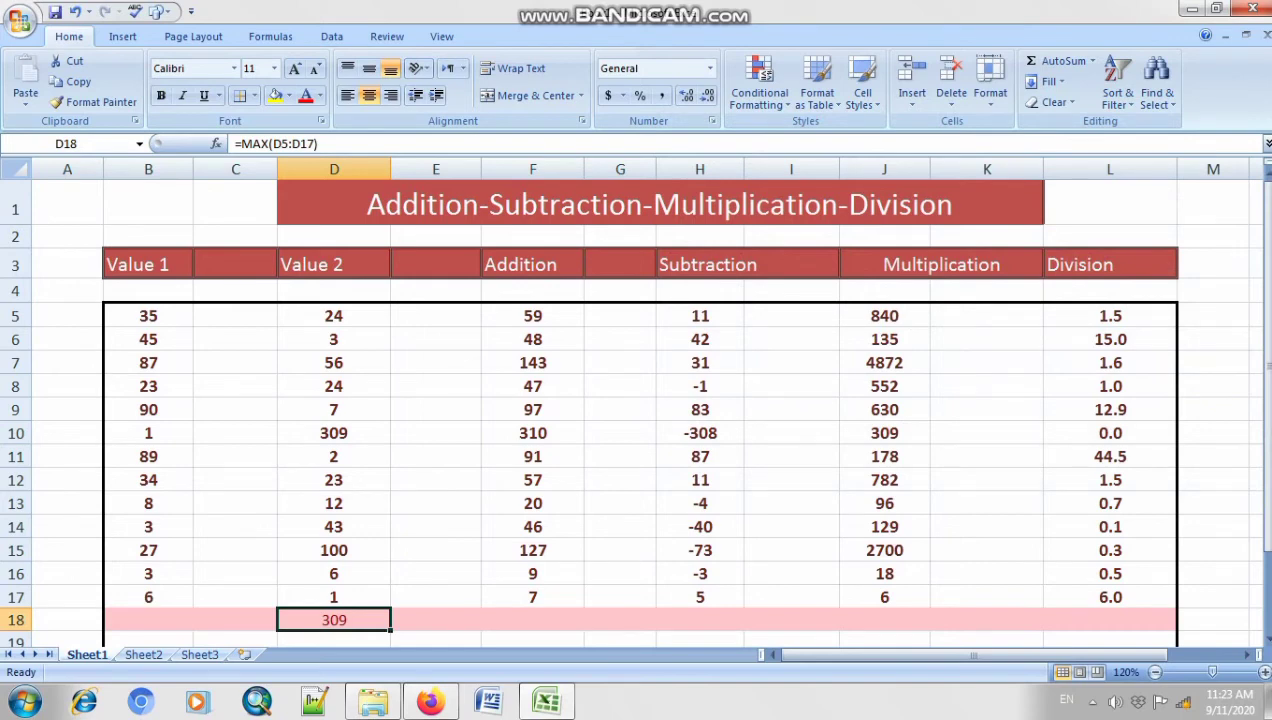
left_click_drag(148, 315, 148, 433)
left_click(148, 503)
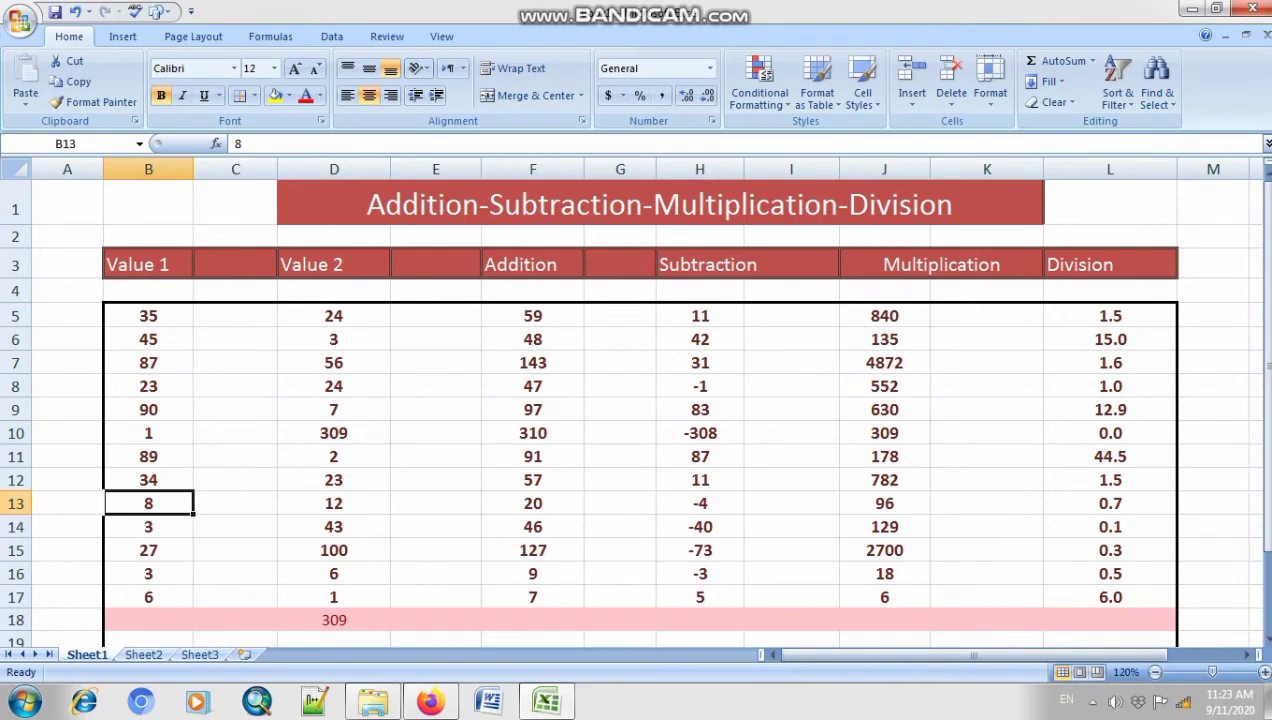
Step: Change the Value 1 entry in cell B10 to 9
double_click(148, 433)
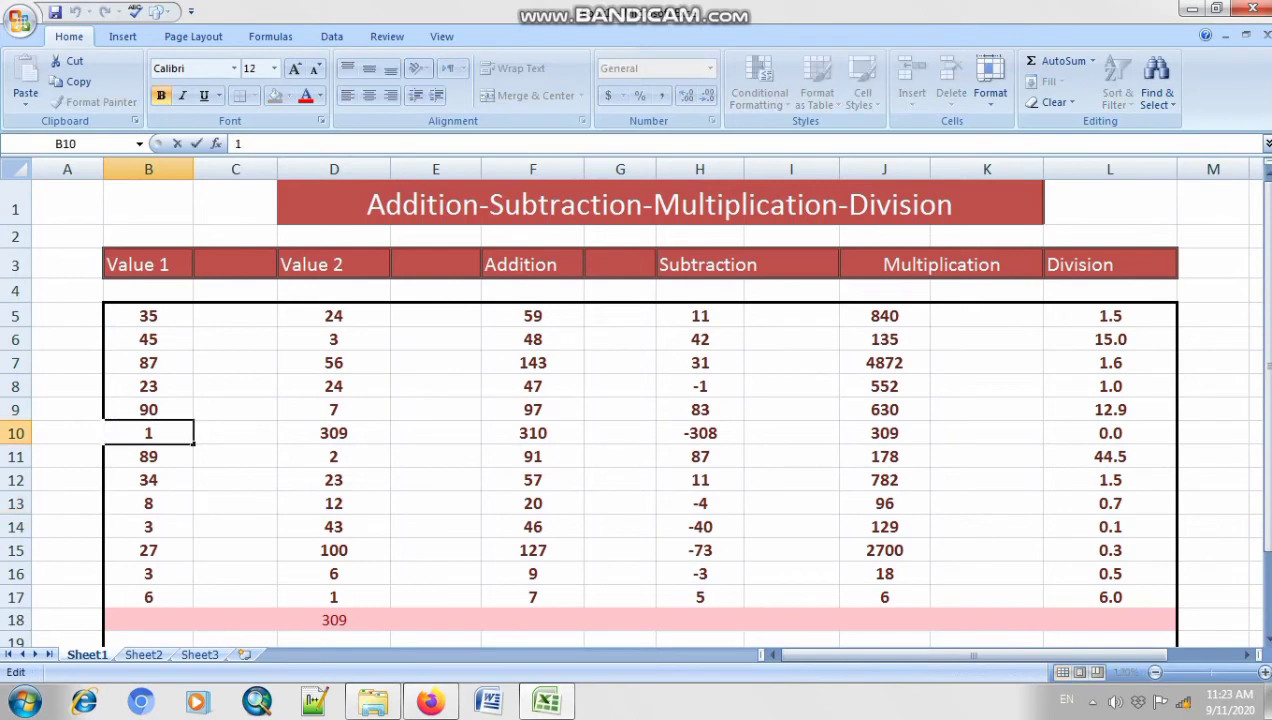
key("BackSpace")
type("9")
left_click(148, 573)
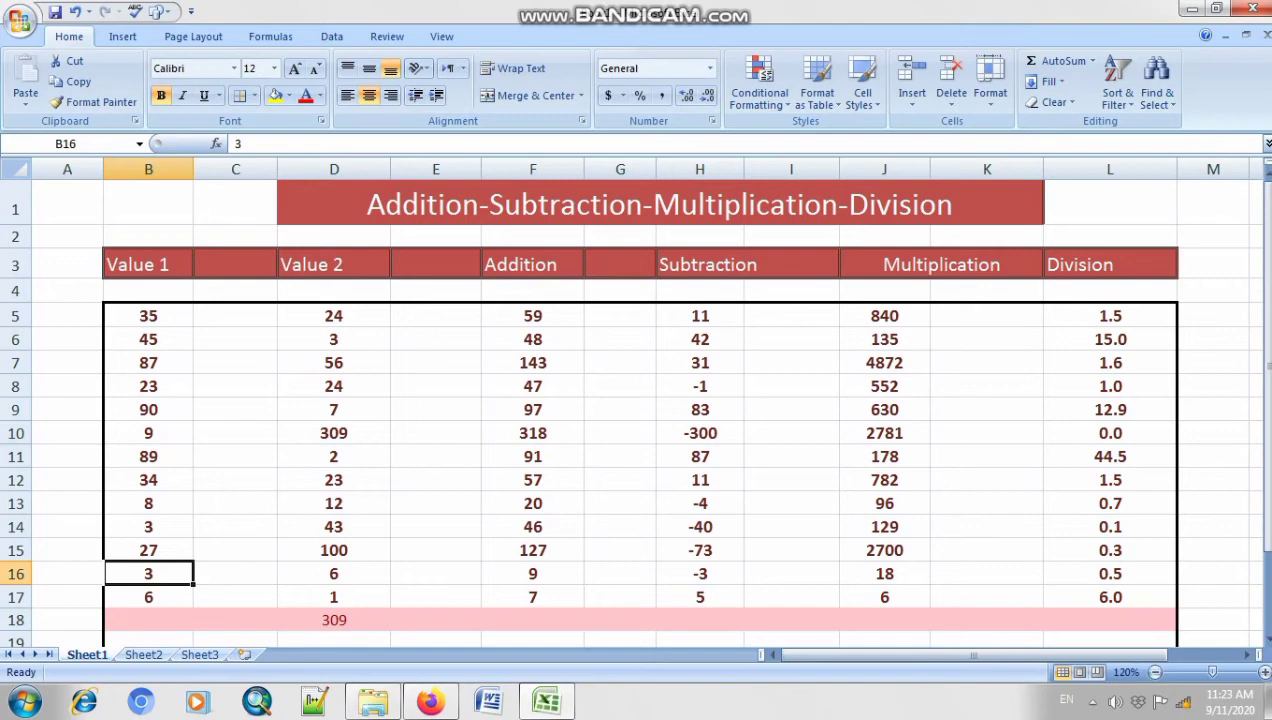
Step: Use AutoSum's Min function on the Value 1 range B5:B17 to put its minimum in cell B18
scroll(632, 410, "down", 13)
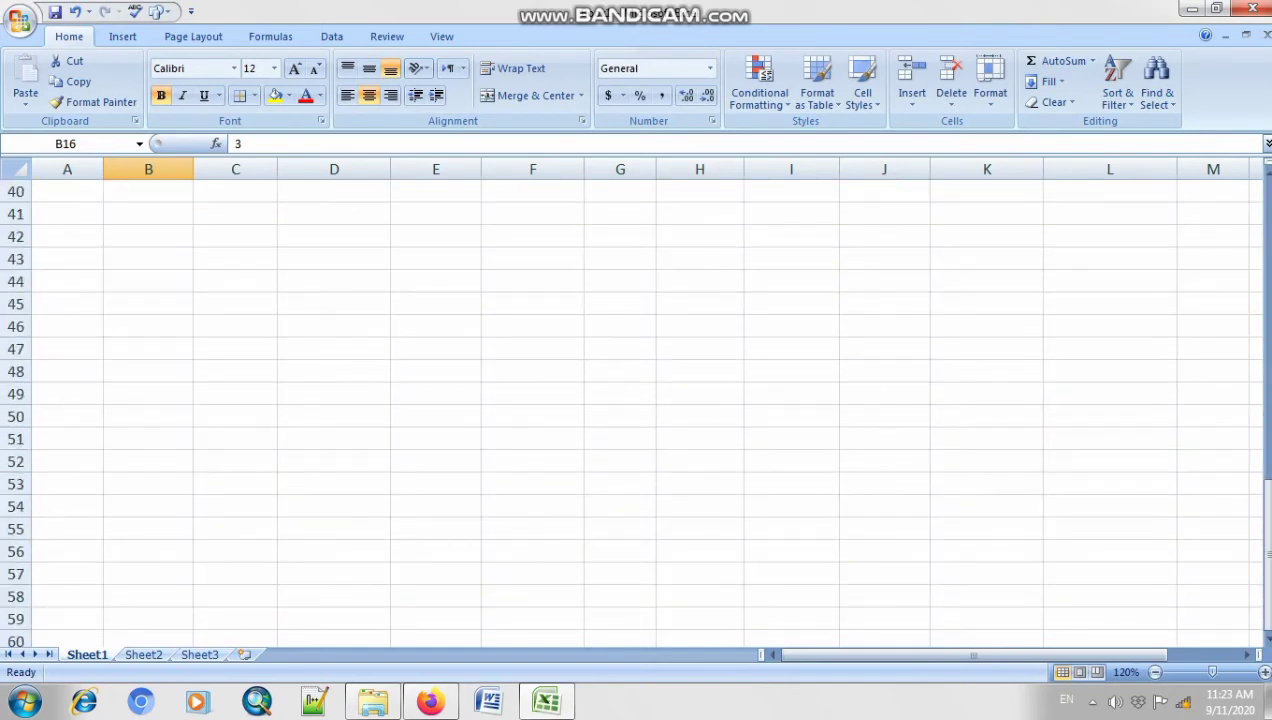
scroll(632, 410, "up", 12)
scroll(632, 410, "up", 1)
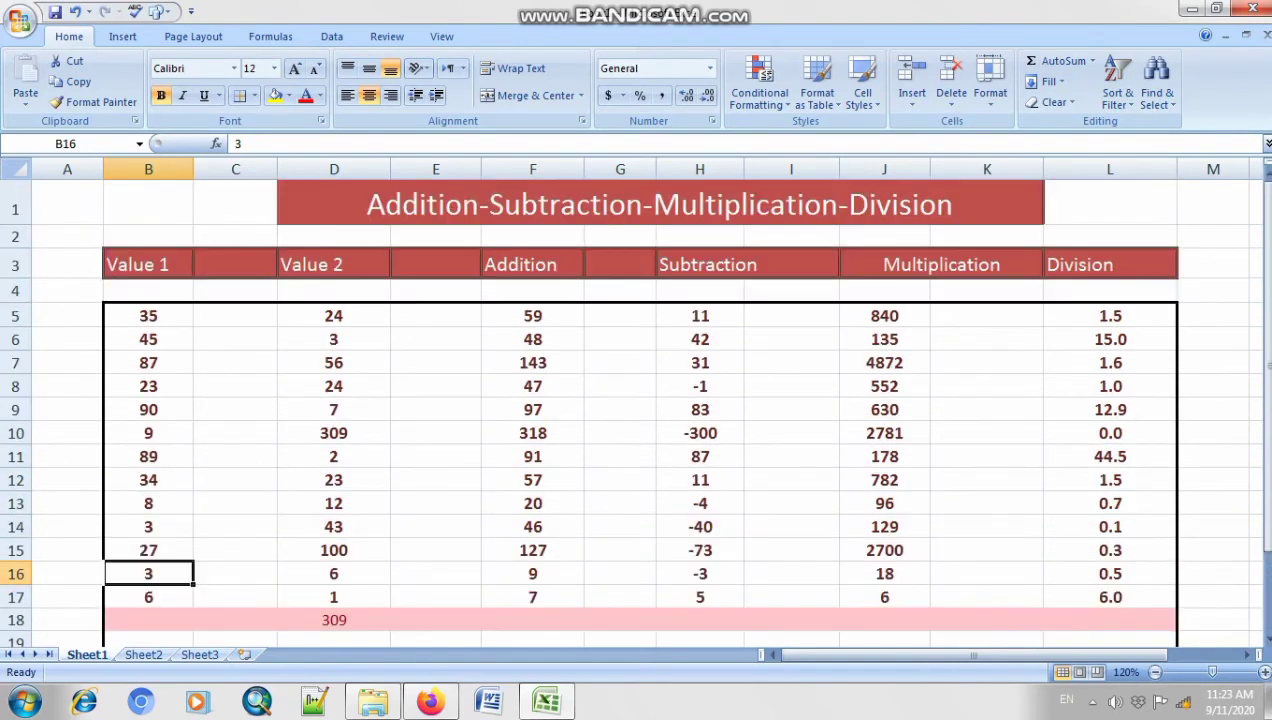
left_click(148, 597)
left_click_drag(148, 315, 148, 597)
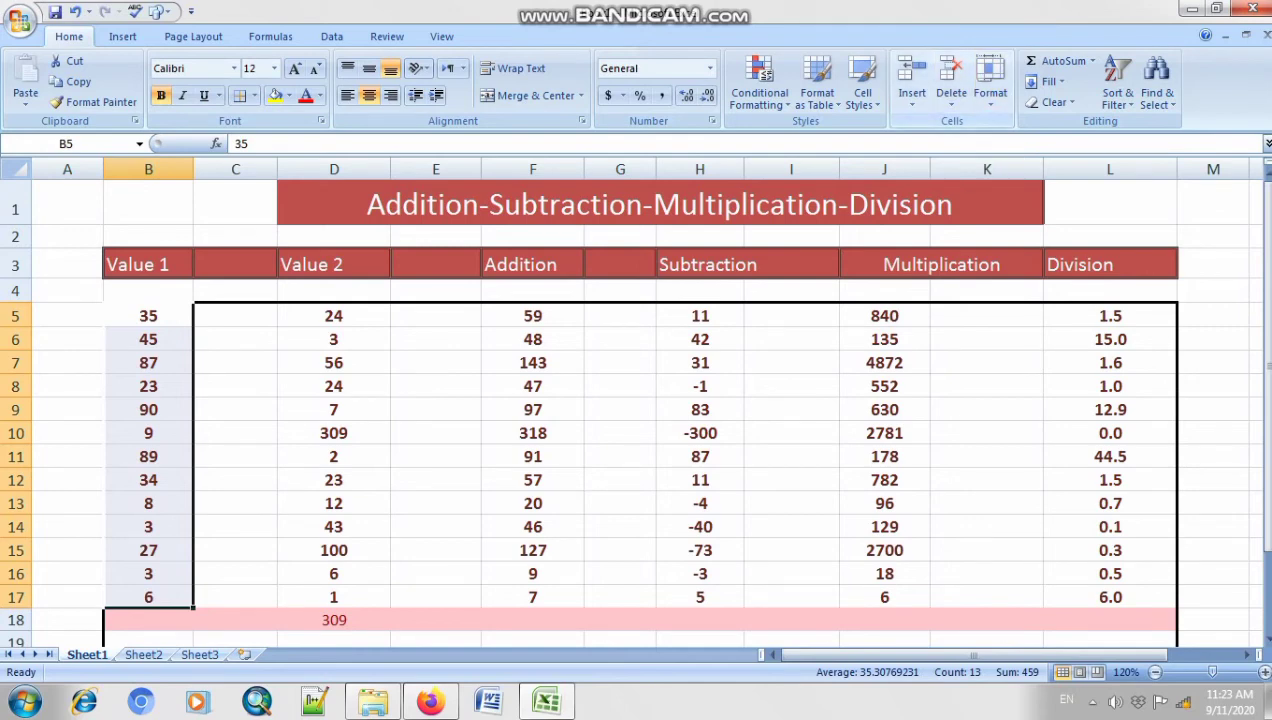
left_click(1092, 61)
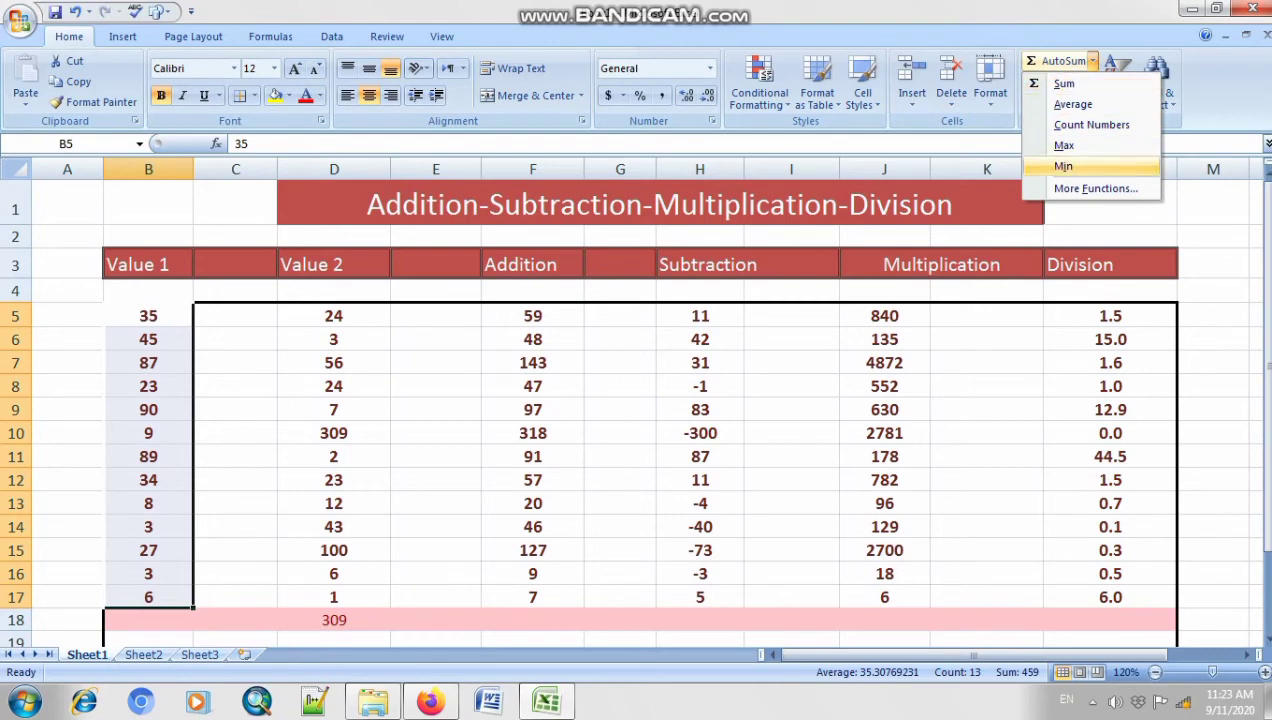
left_click(1063, 166)
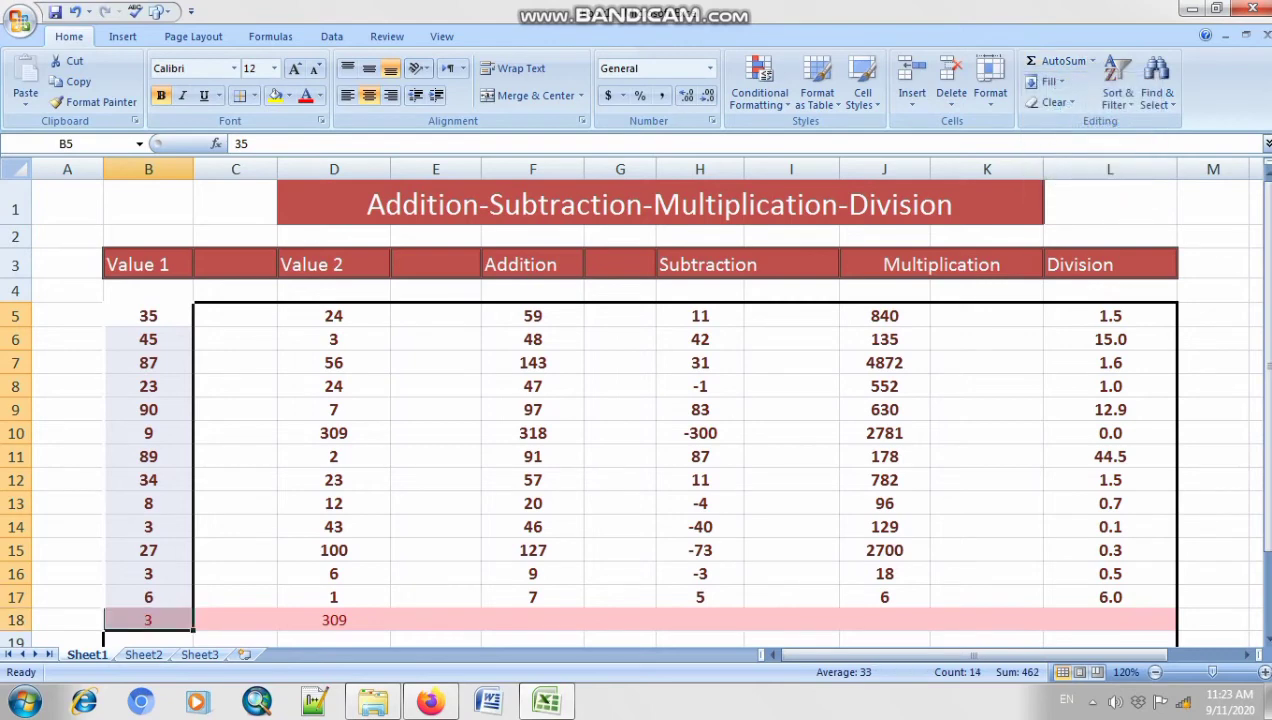
left_click(235, 620)
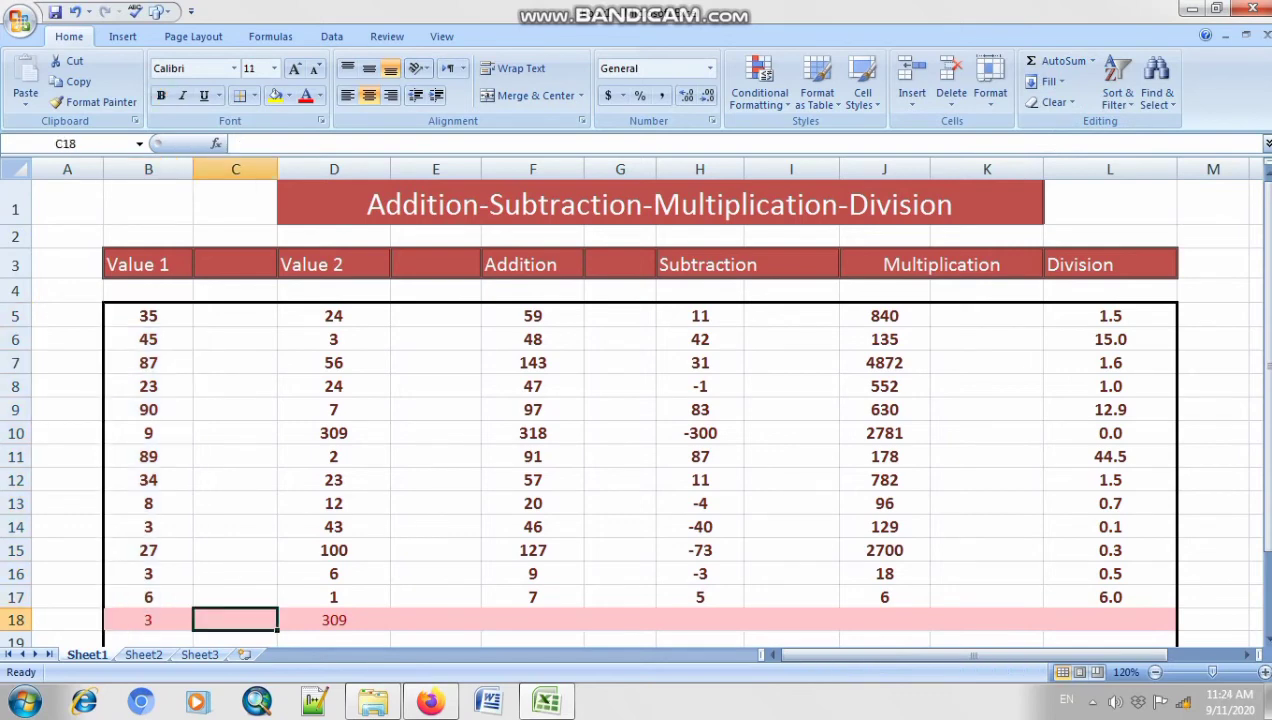
left_click_drag(148, 316, 148, 597)
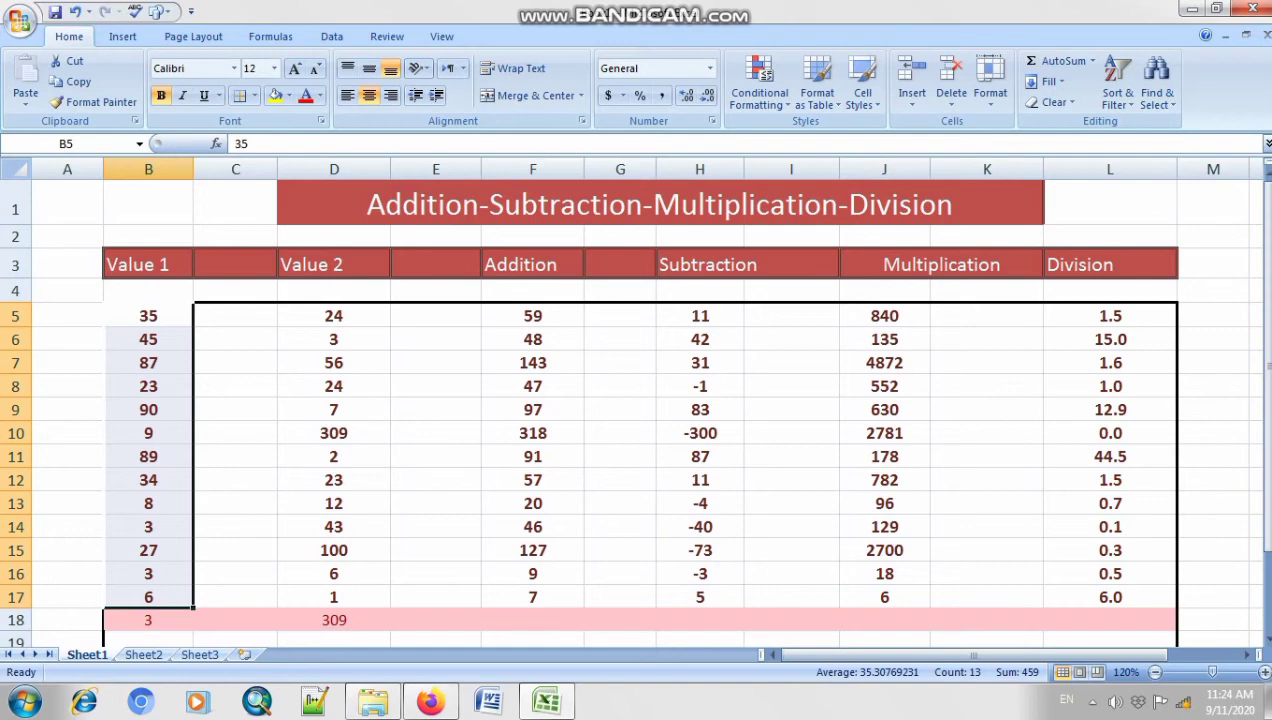
left_click(533, 620)
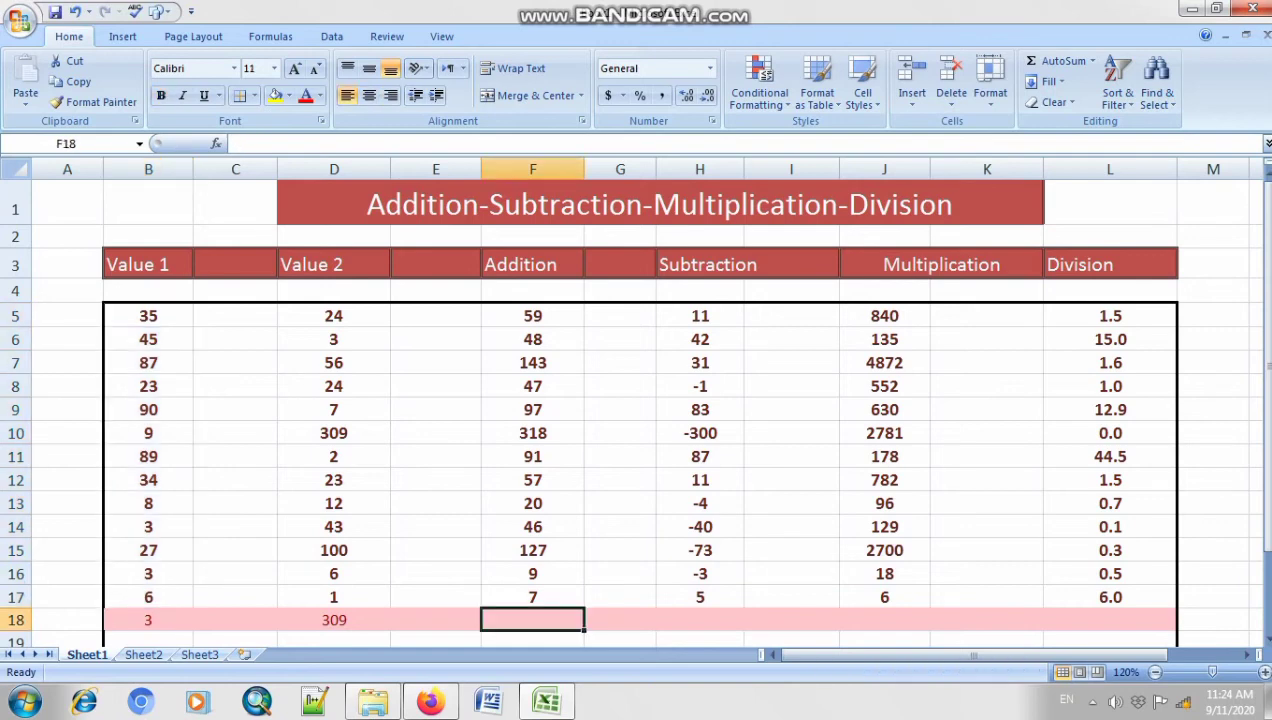
left_click_drag(533, 316, 533, 527)
left_click(620, 386)
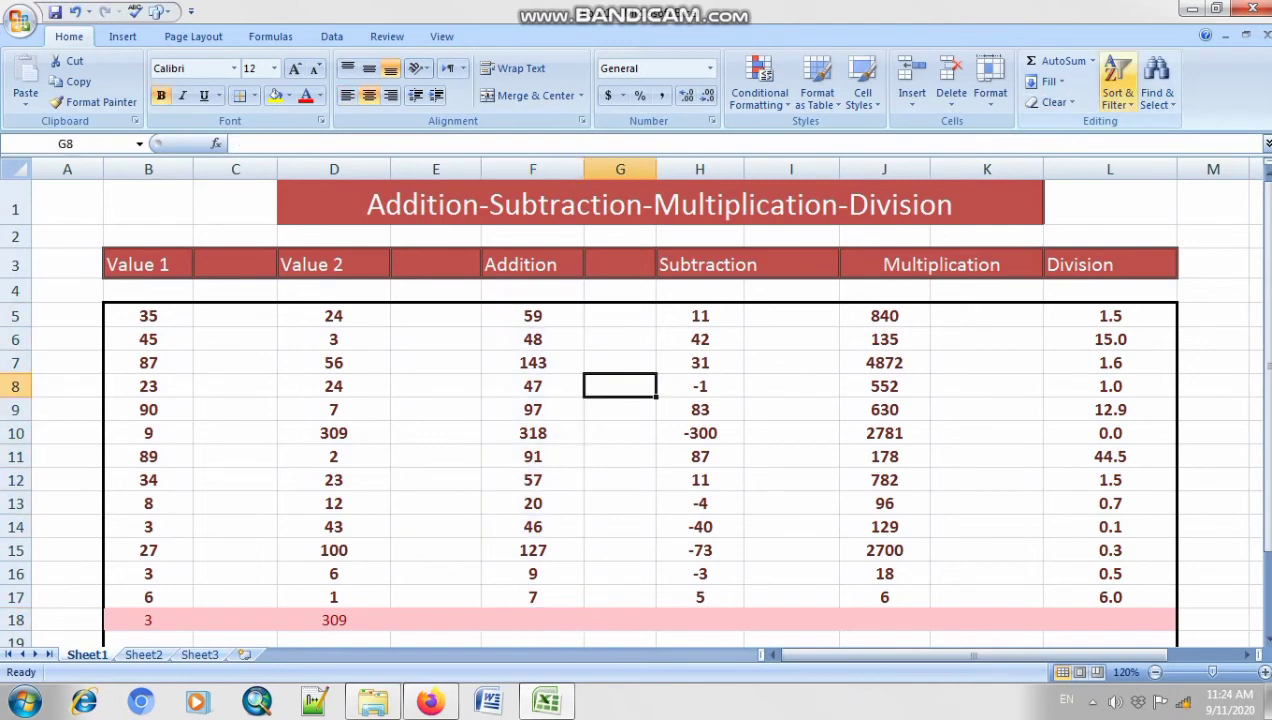
left_click(1093, 61)
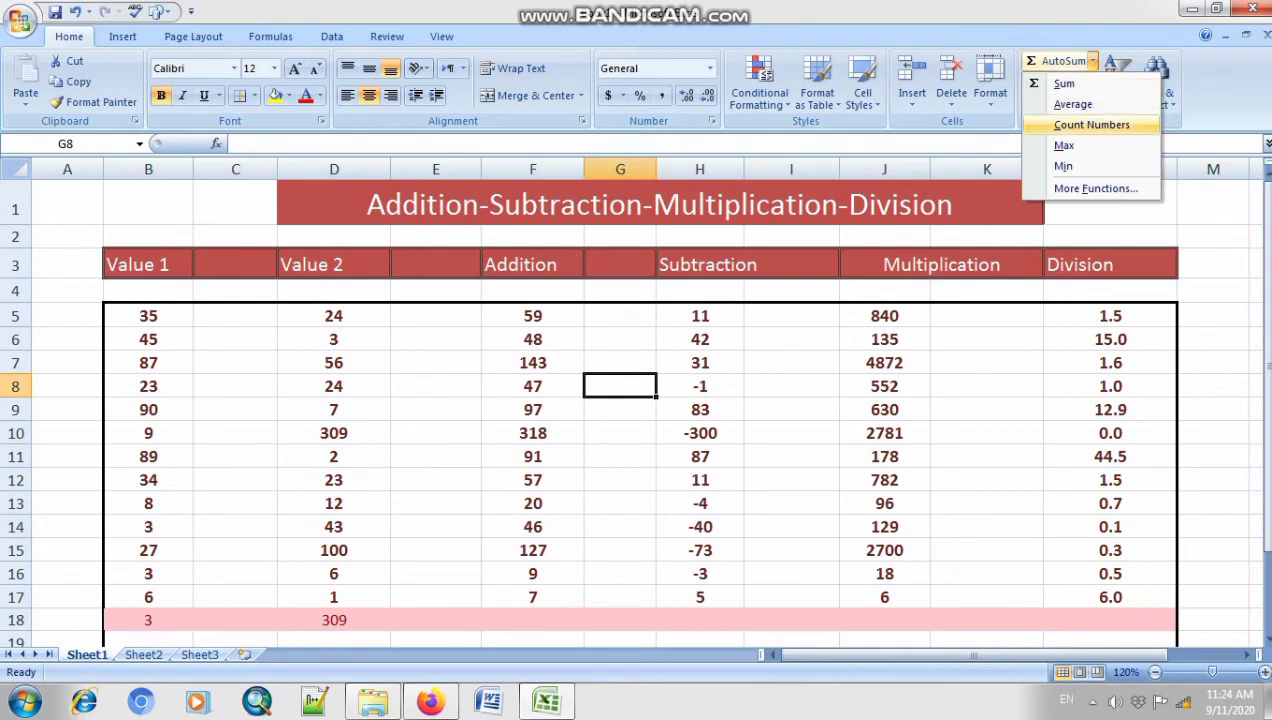
left_click(533, 316)
Step: Use AutoSum's Count Numbers function on the Addition range F5:F17 to put the count in cell F18
left_click_drag(533, 316, 533, 597)
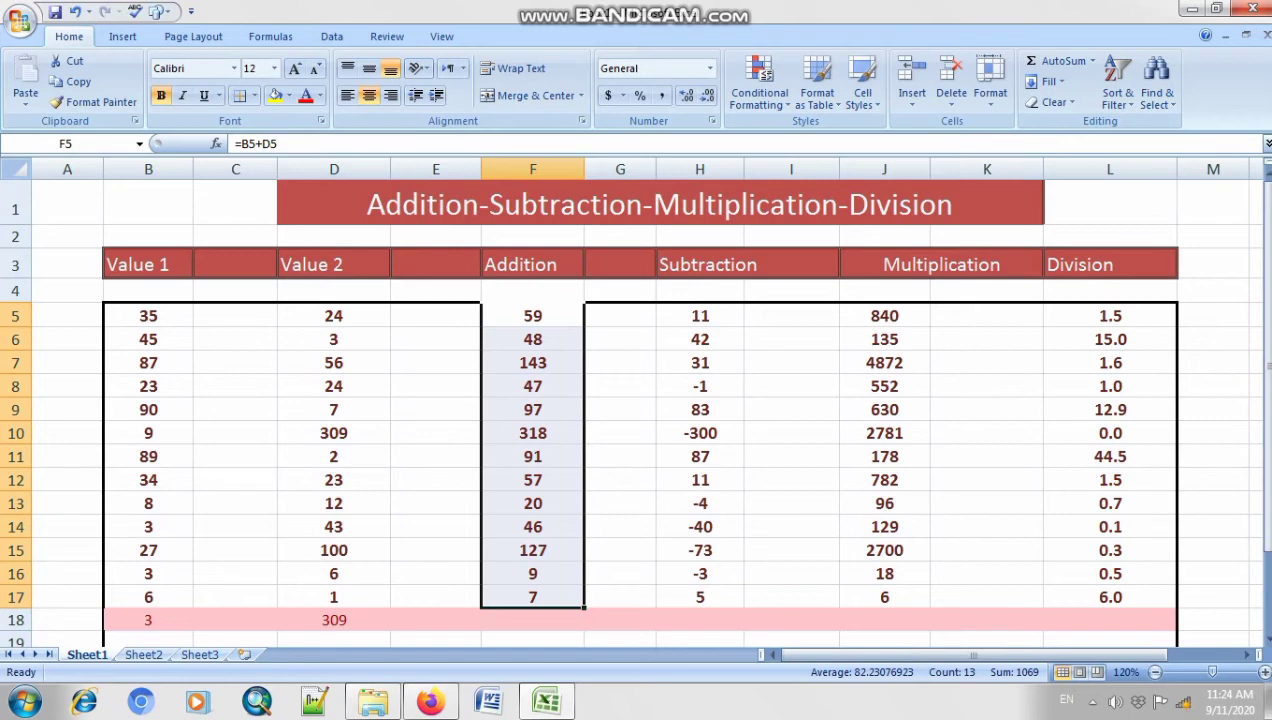
left_click(700, 410)
left_click_drag(533, 316, 533, 597)
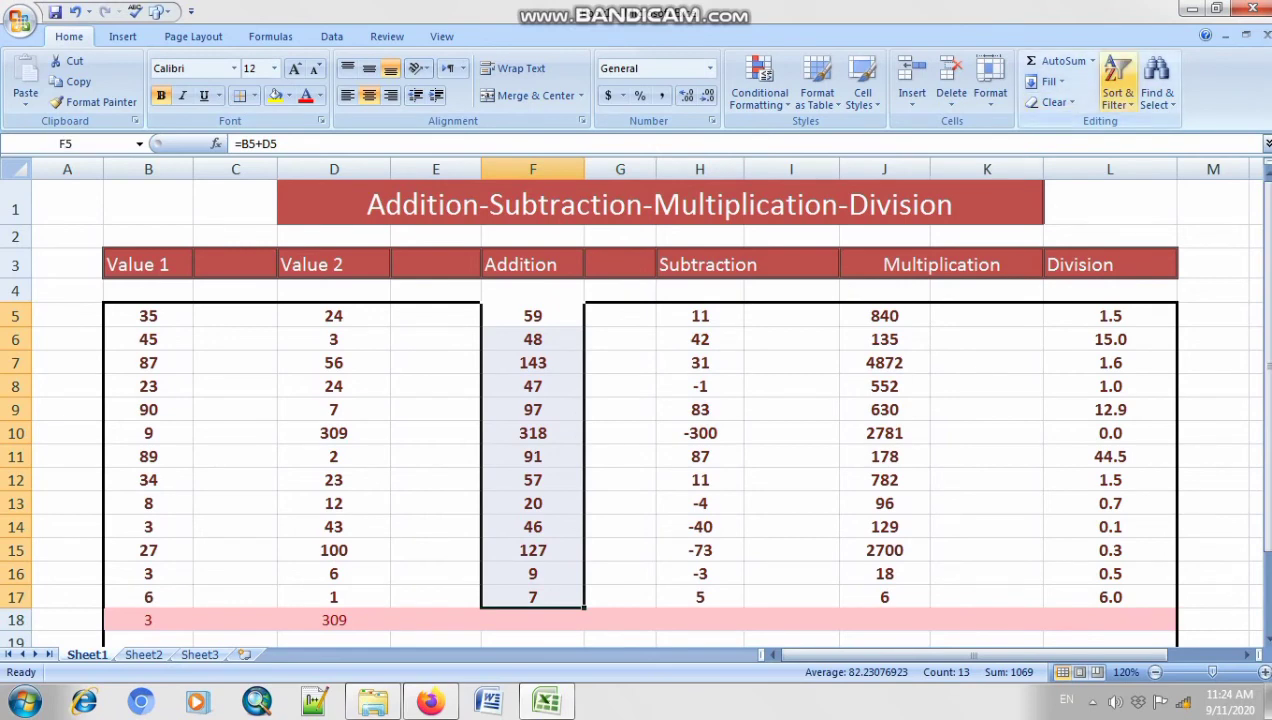
left_click(1092, 61)
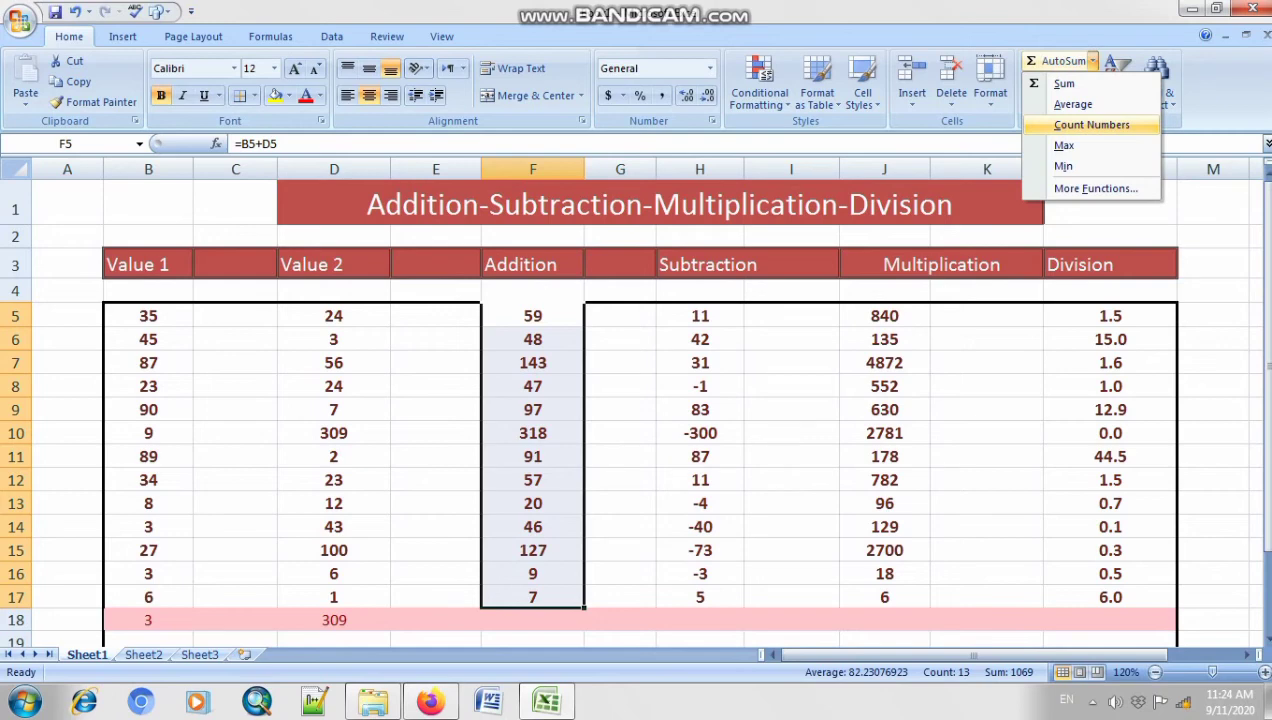
left_click(1091, 125)
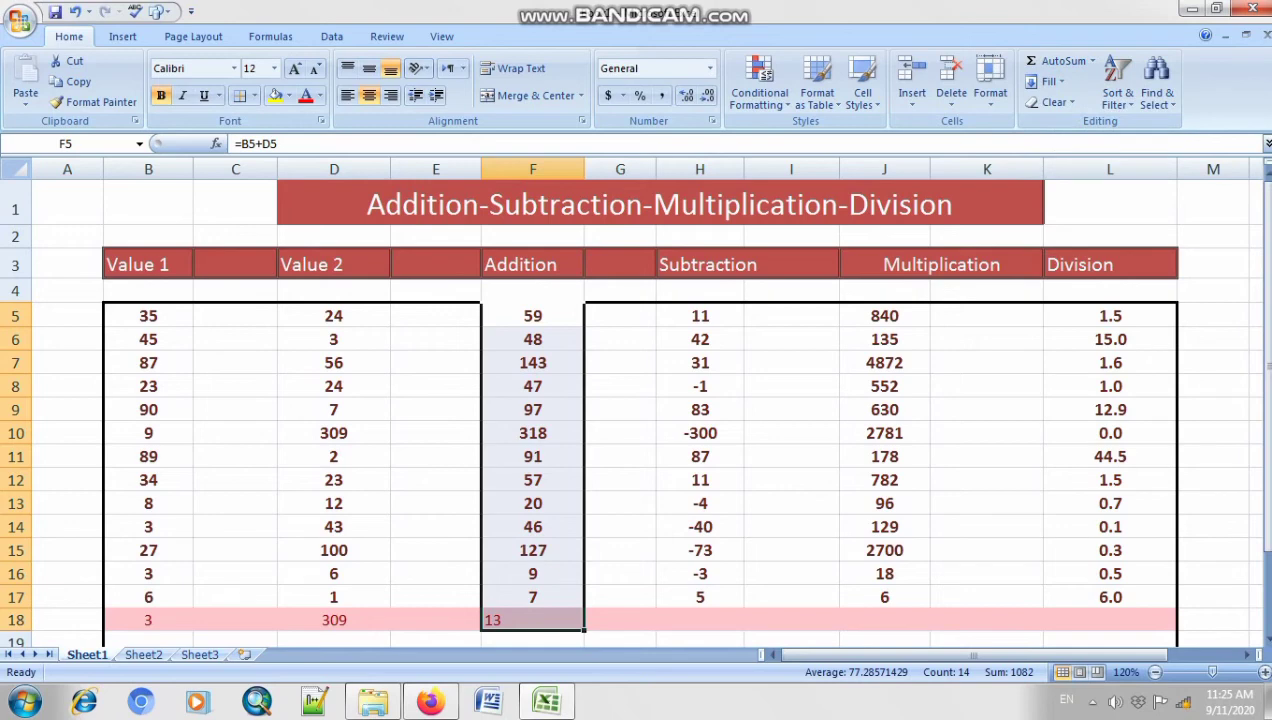
left_click(620, 597)
left_click_drag(533, 316, 533, 597)
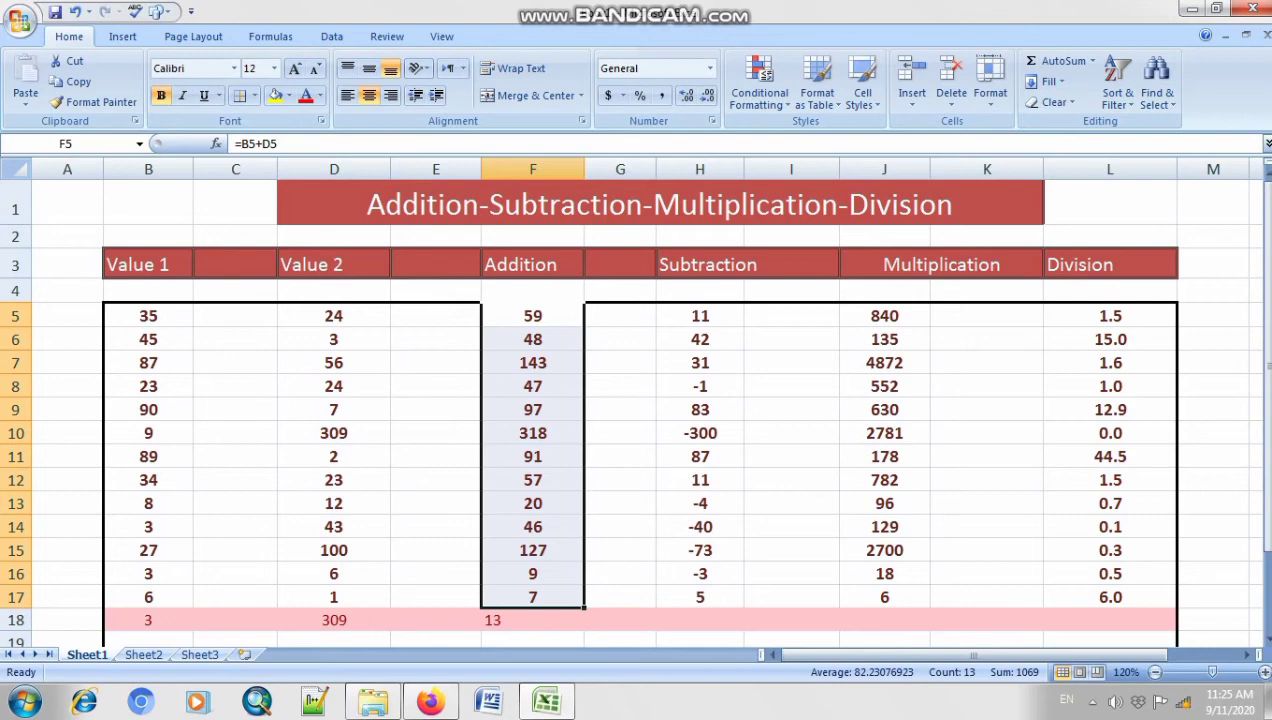
left_click(620, 574)
Step: Center the count in cell F18 horizontally
left_click(533, 620)
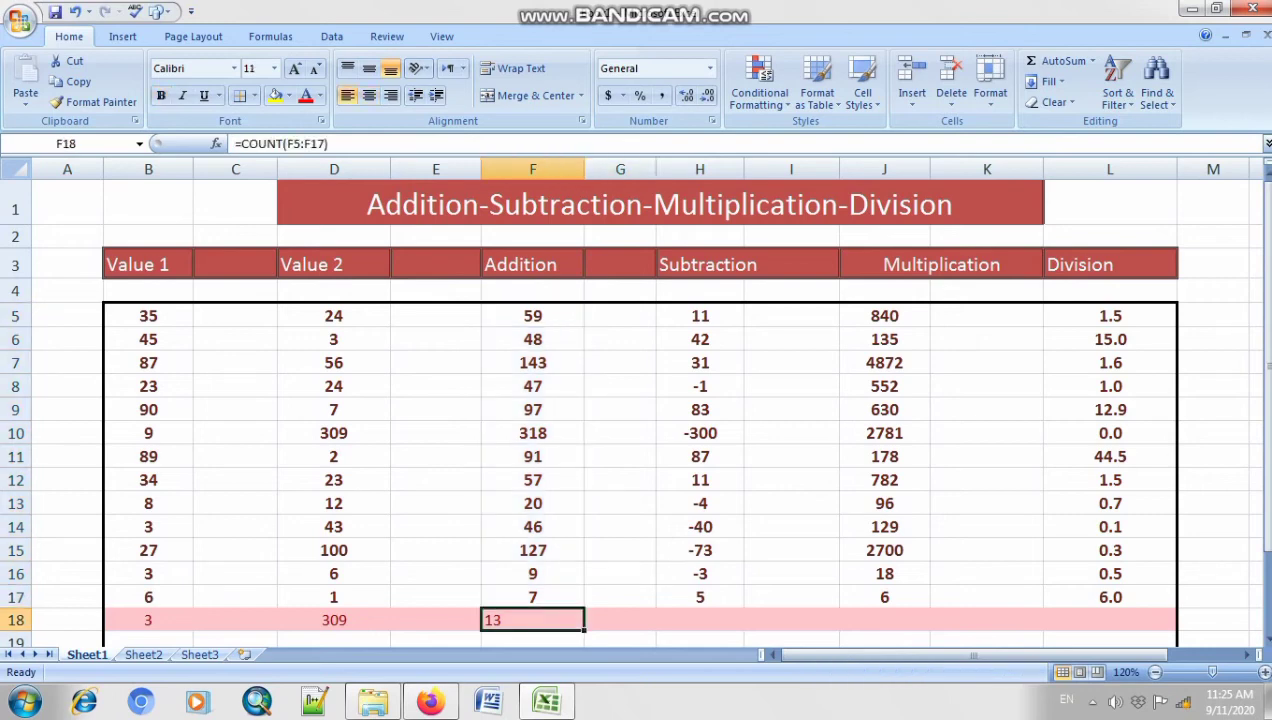
left_click(369, 95)
left_click(533, 409)
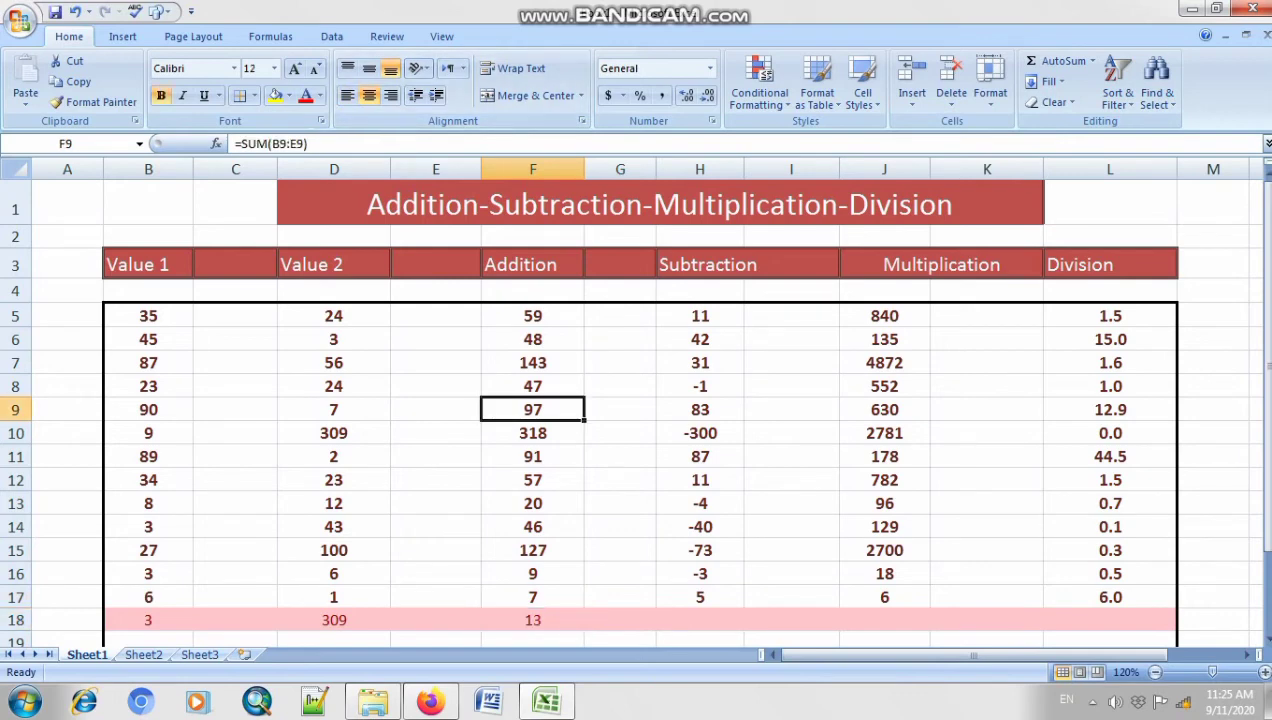
Step: Review the Addition, Subtraction and Division columns, the summary formulas in B18, D18 and F18, and the multiplication formula in J10
left_click(533, 169)
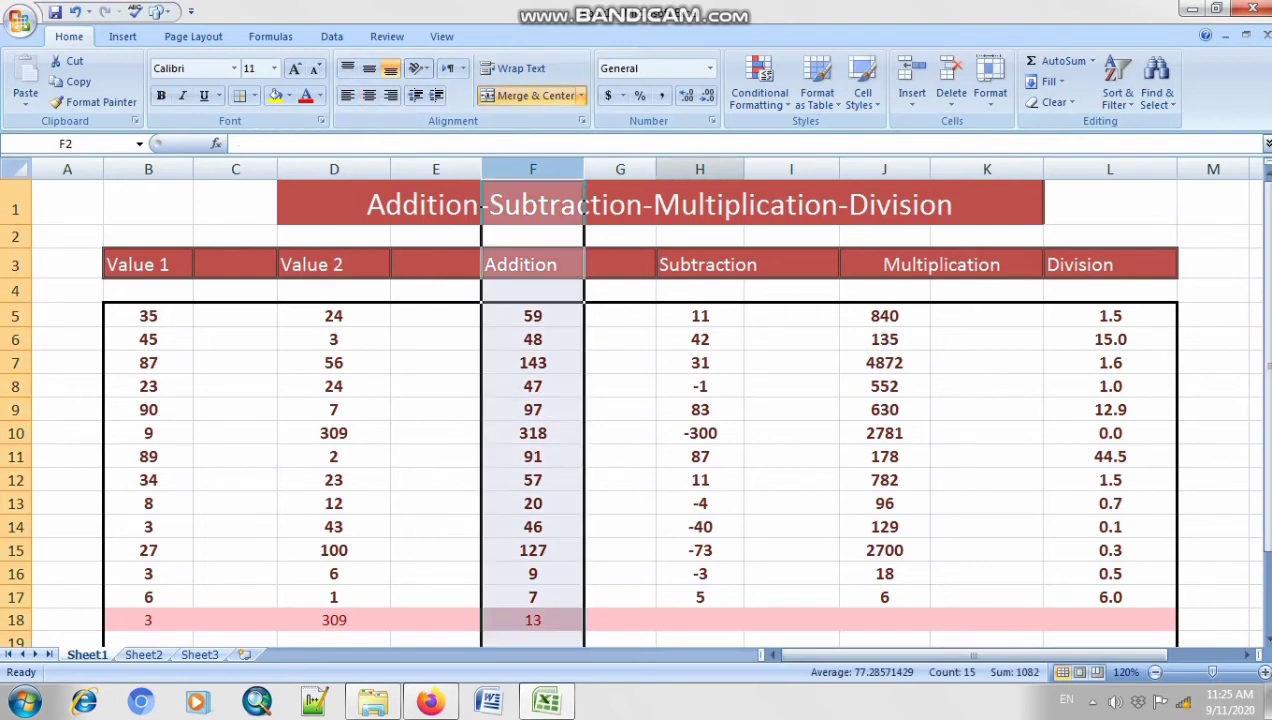
left_click(700, 169)
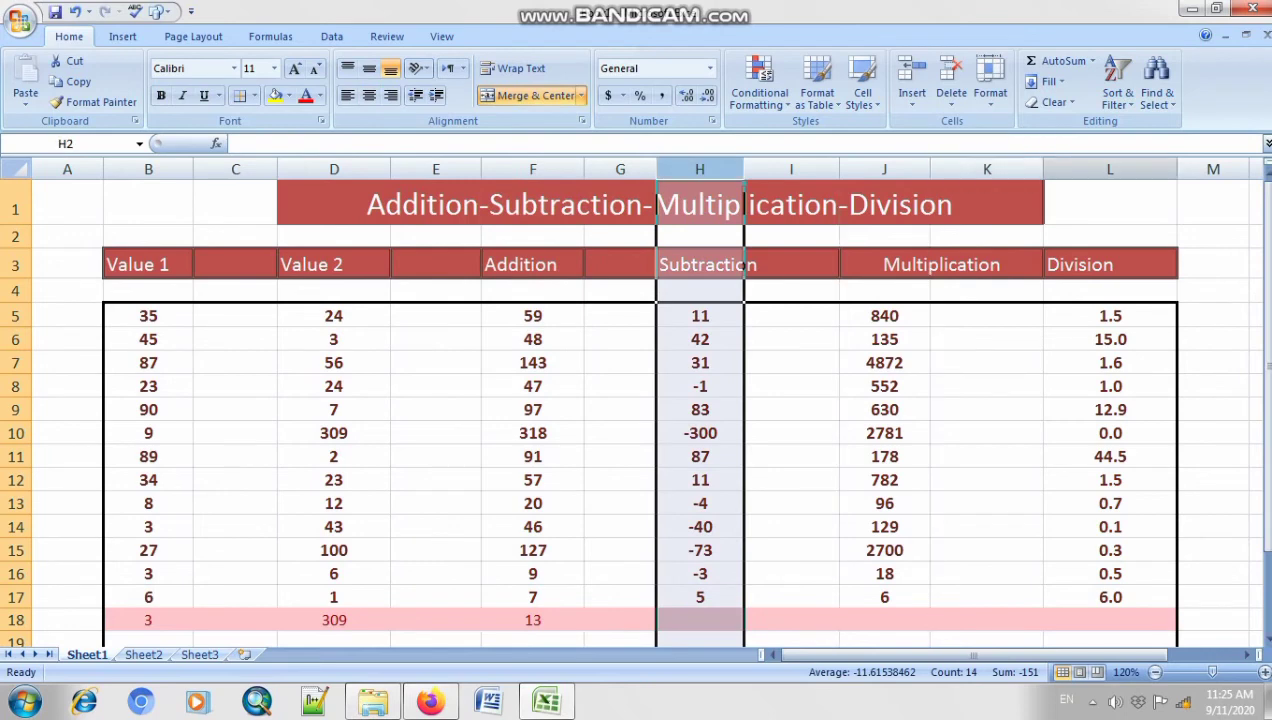
left_click(1109, 169)
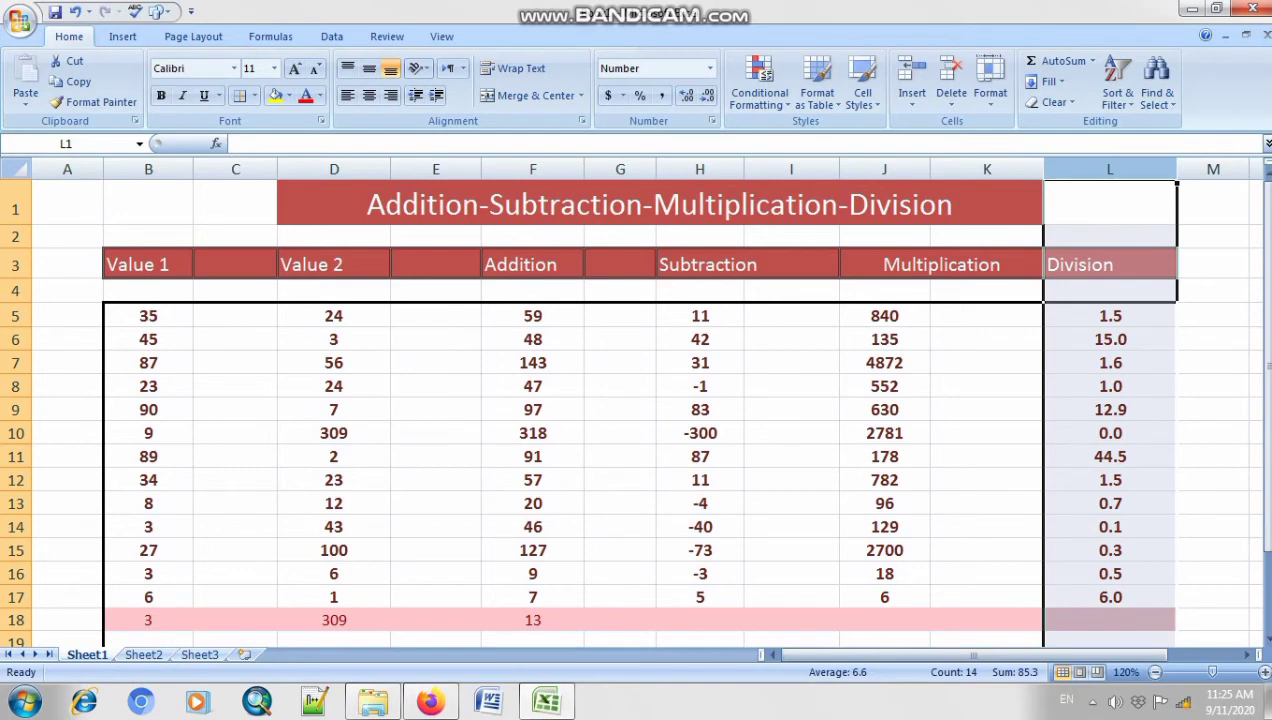
left_click(148, 620)
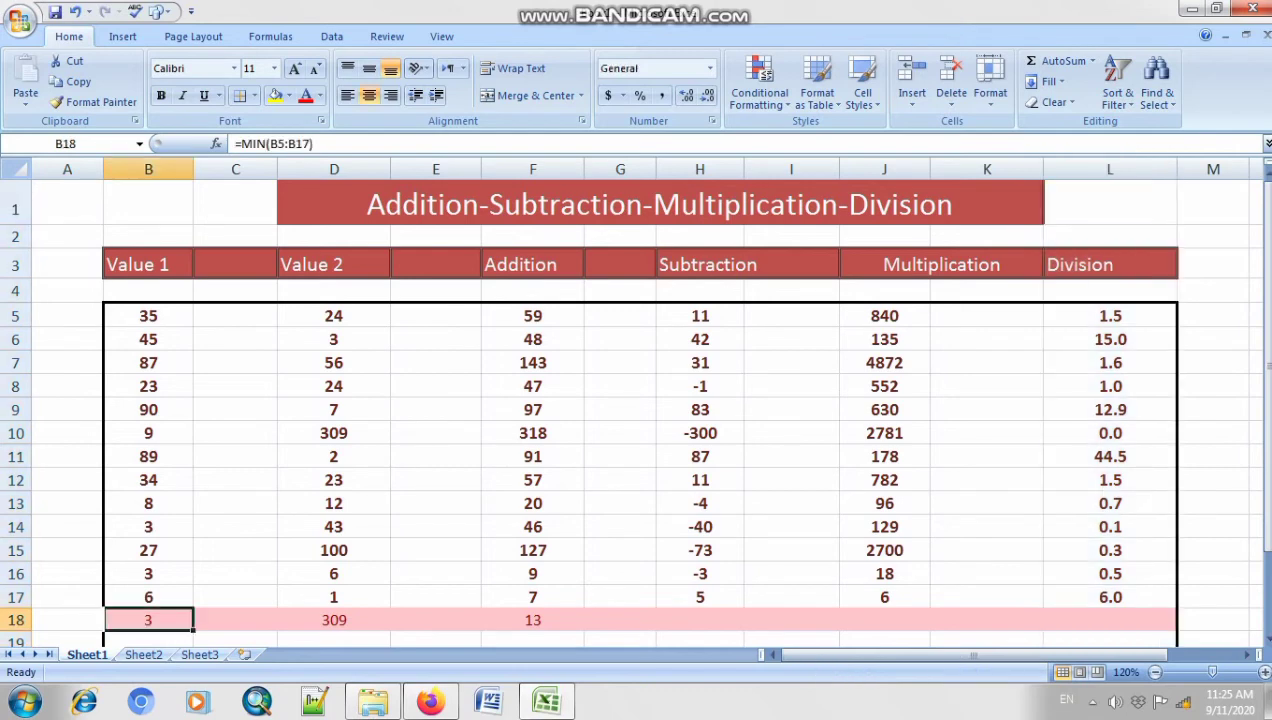
left_click(334, 620)
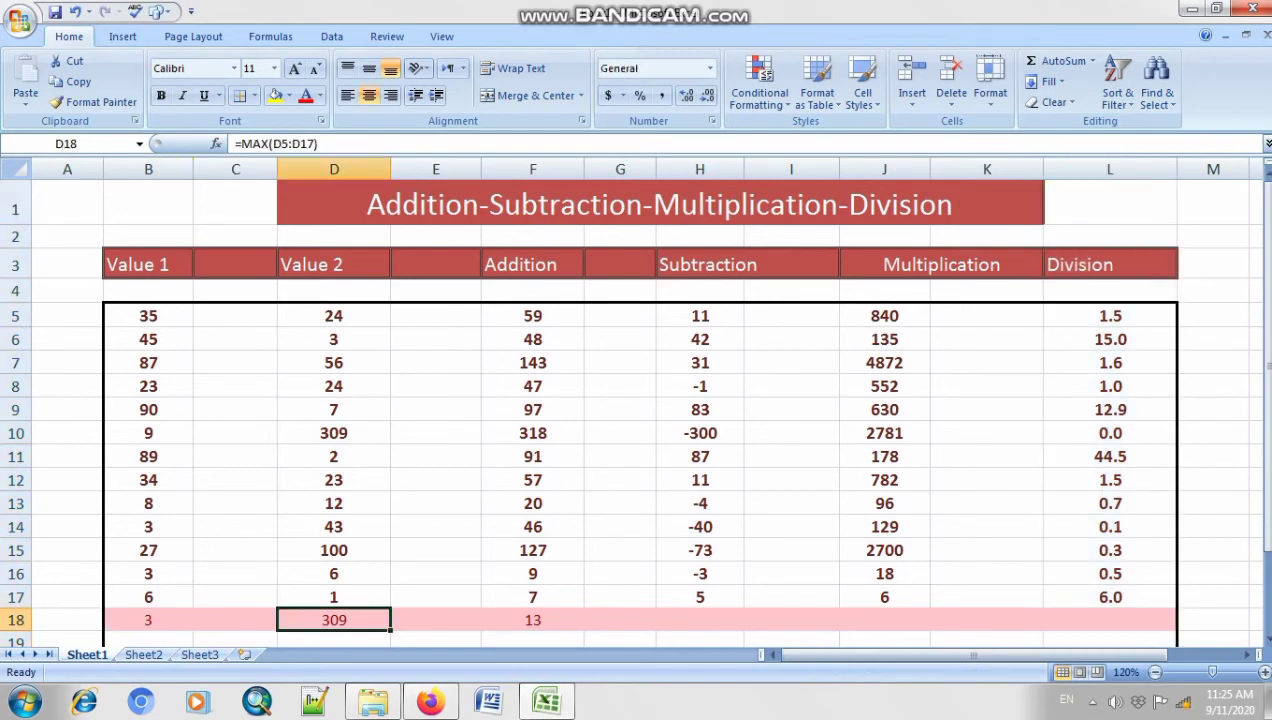
left_click(533, 620)
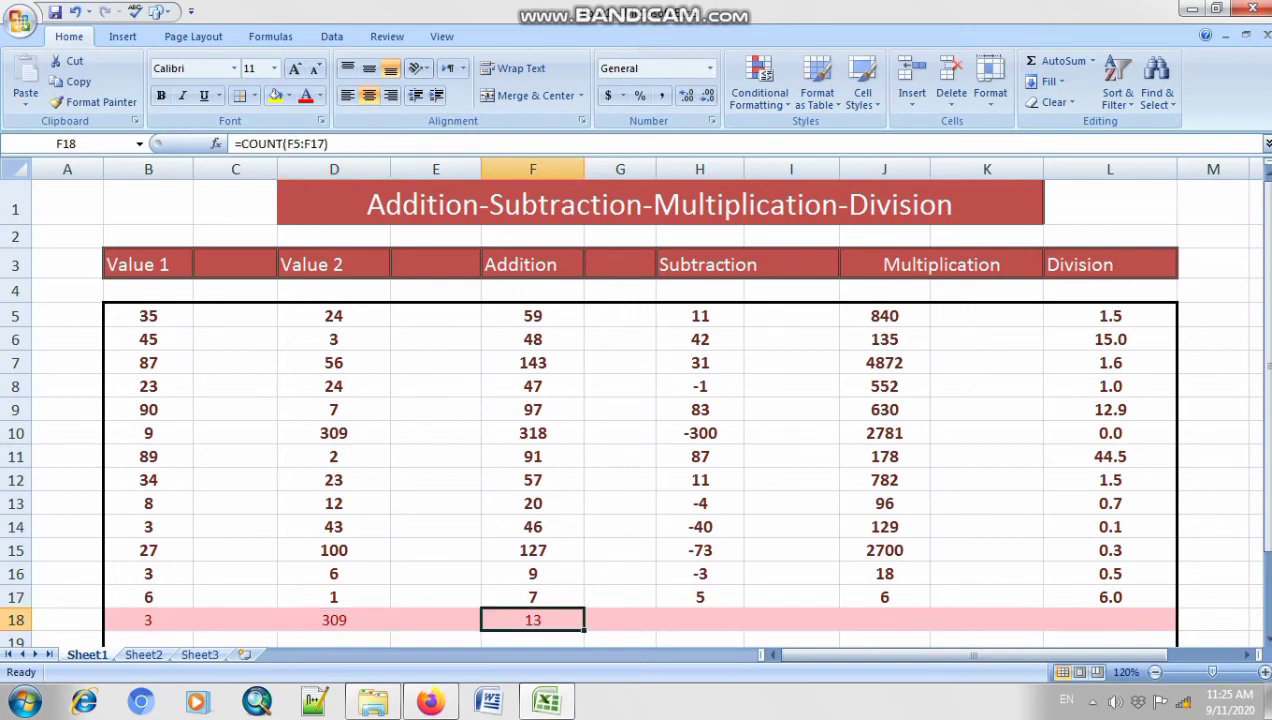
left_click(334, 363)
left_click(148, 386)
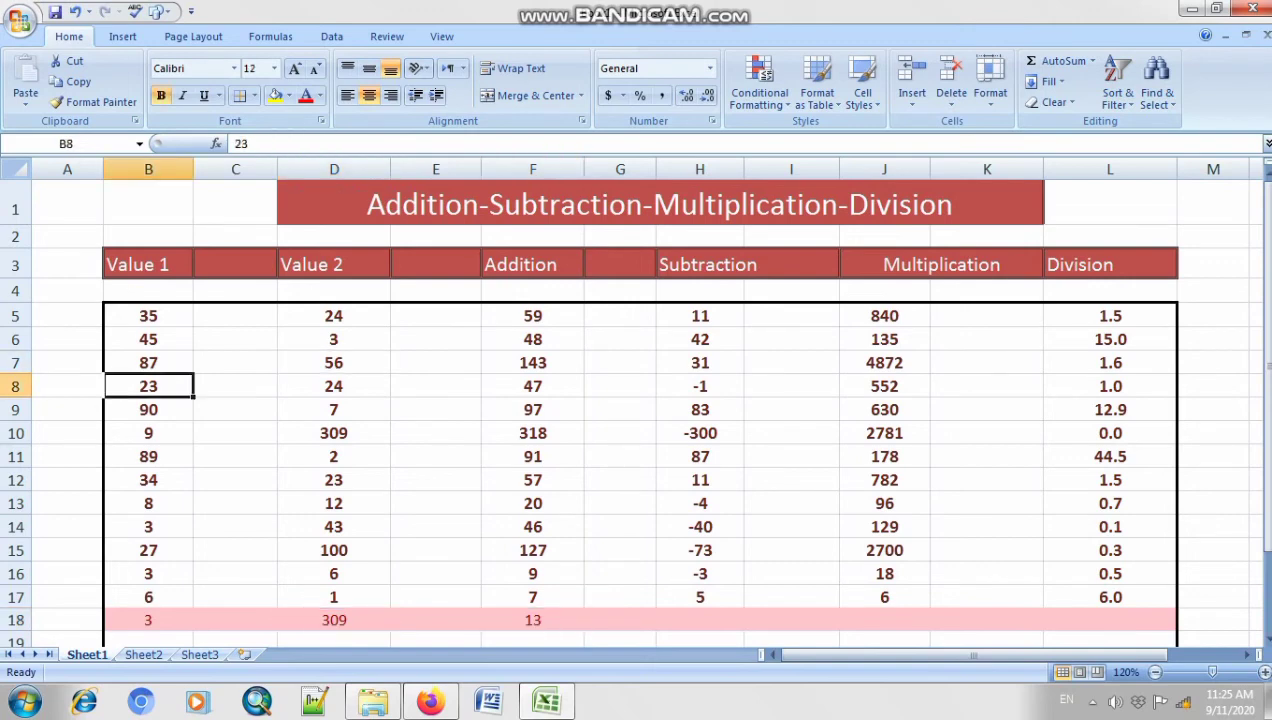
left_click(533, 410)
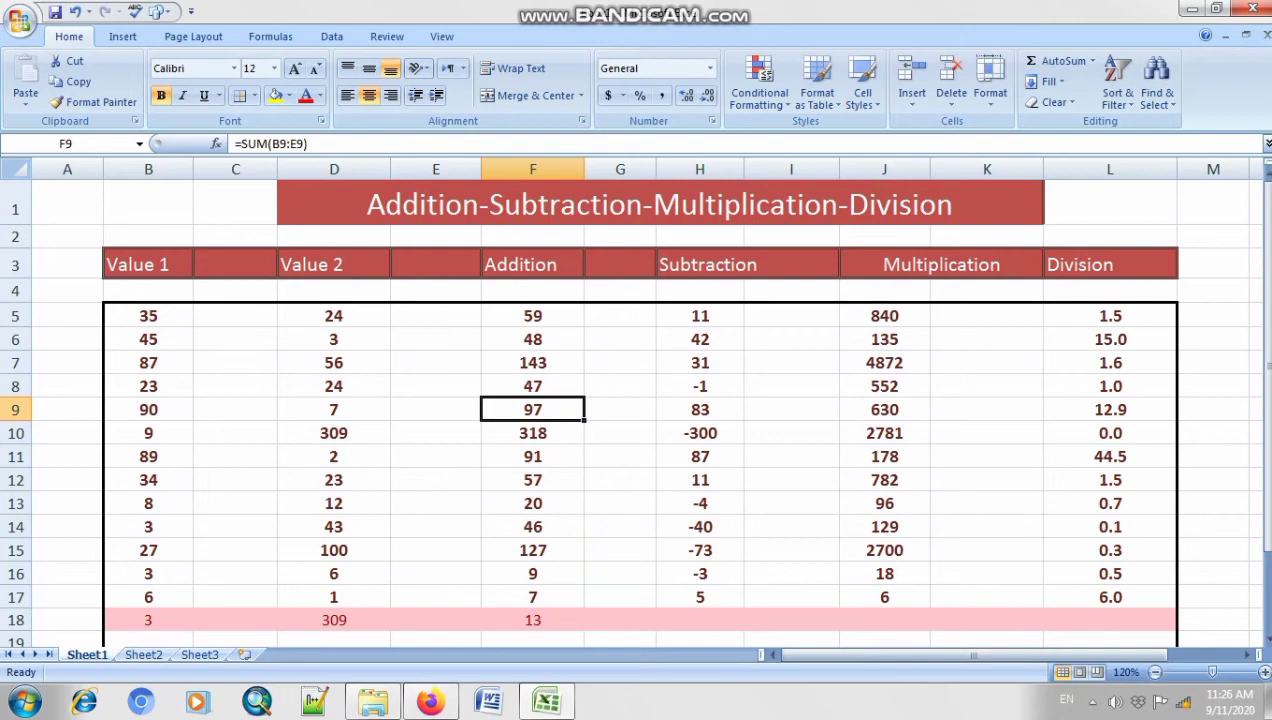
left_click_drag(130, 315, 1176, 632)
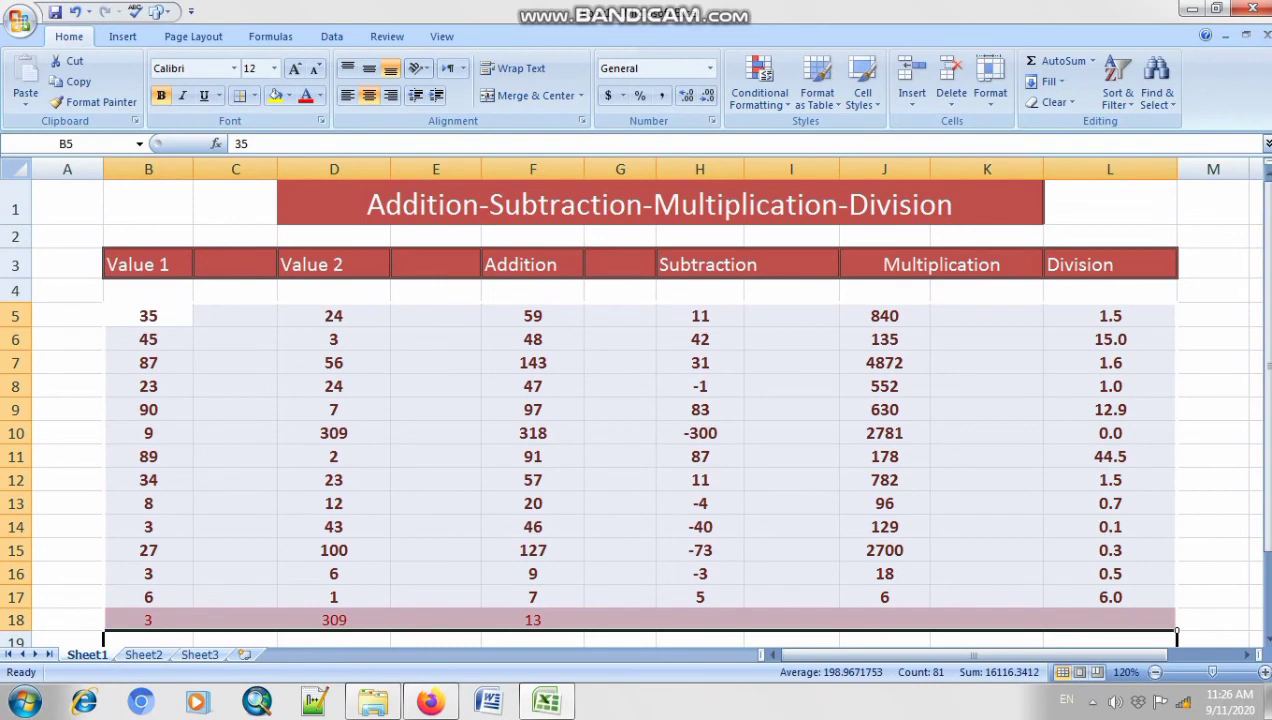
left_click(532, 169)
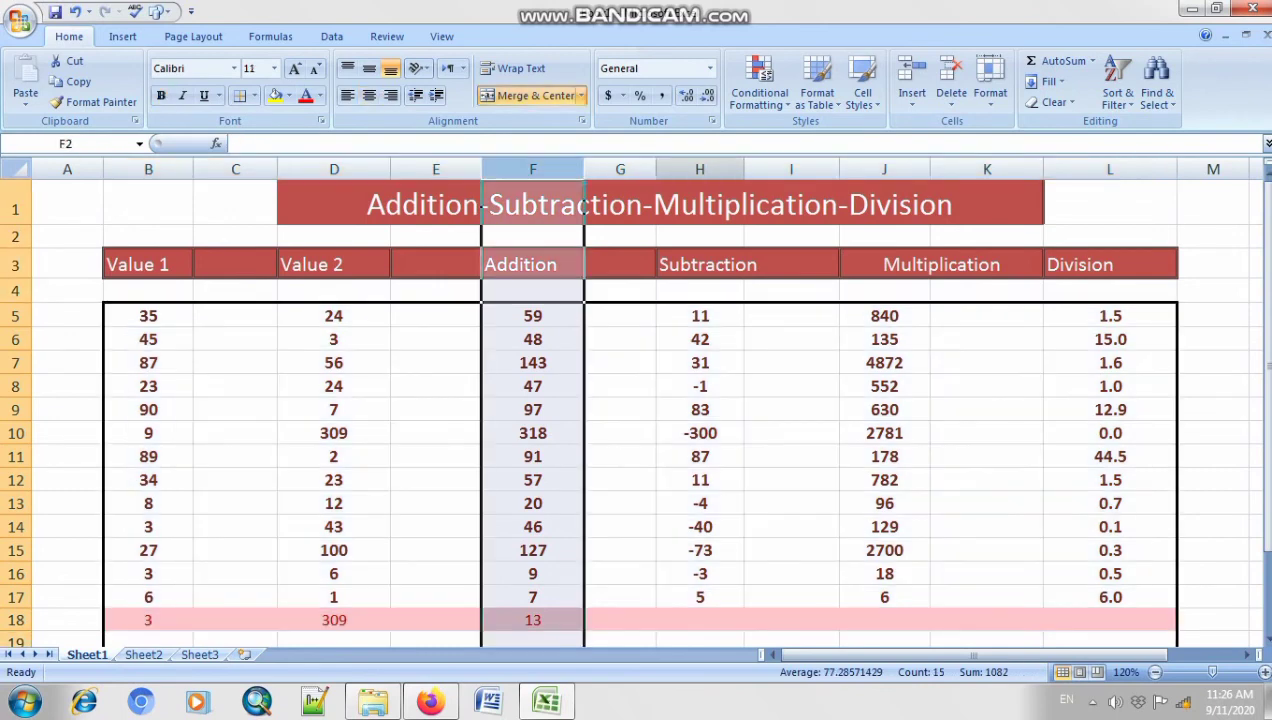
left_click(700, 169)
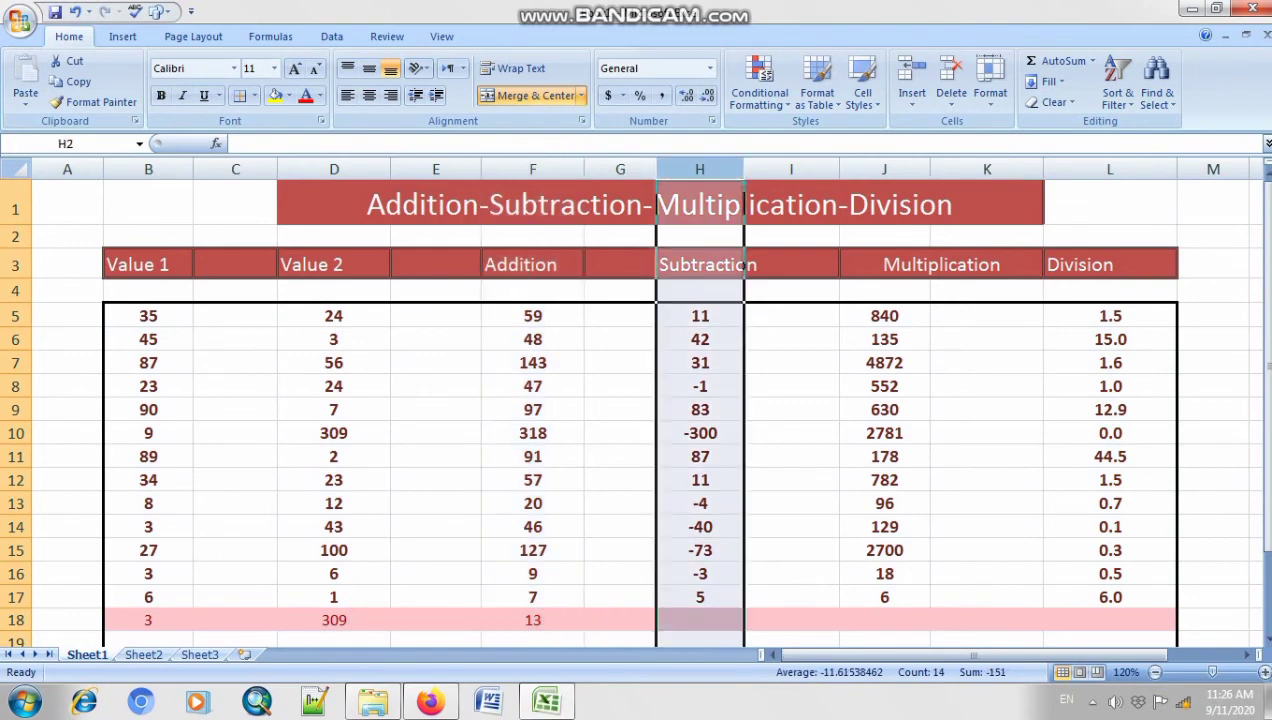
left_click(884, 433)
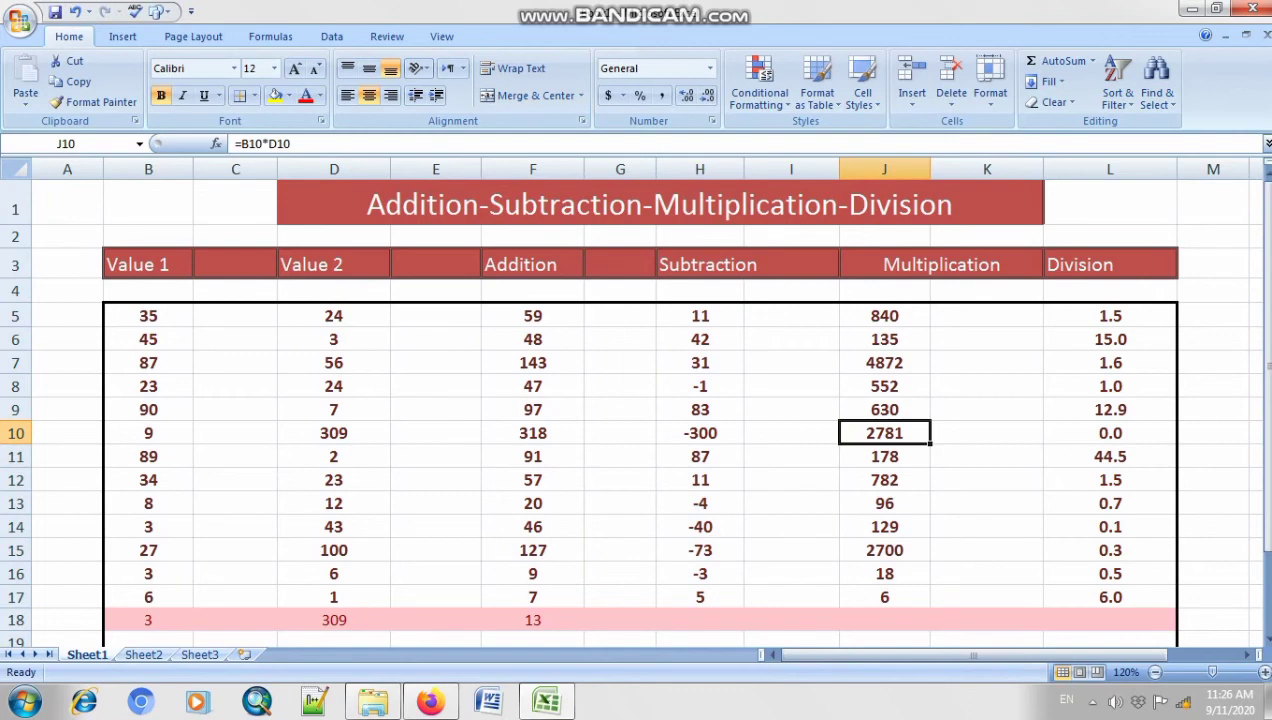
Step: Change the Value 1 entry in cell B14 to 3000 and select C14:L14 to check the recalculated row
double_click(151, 527)
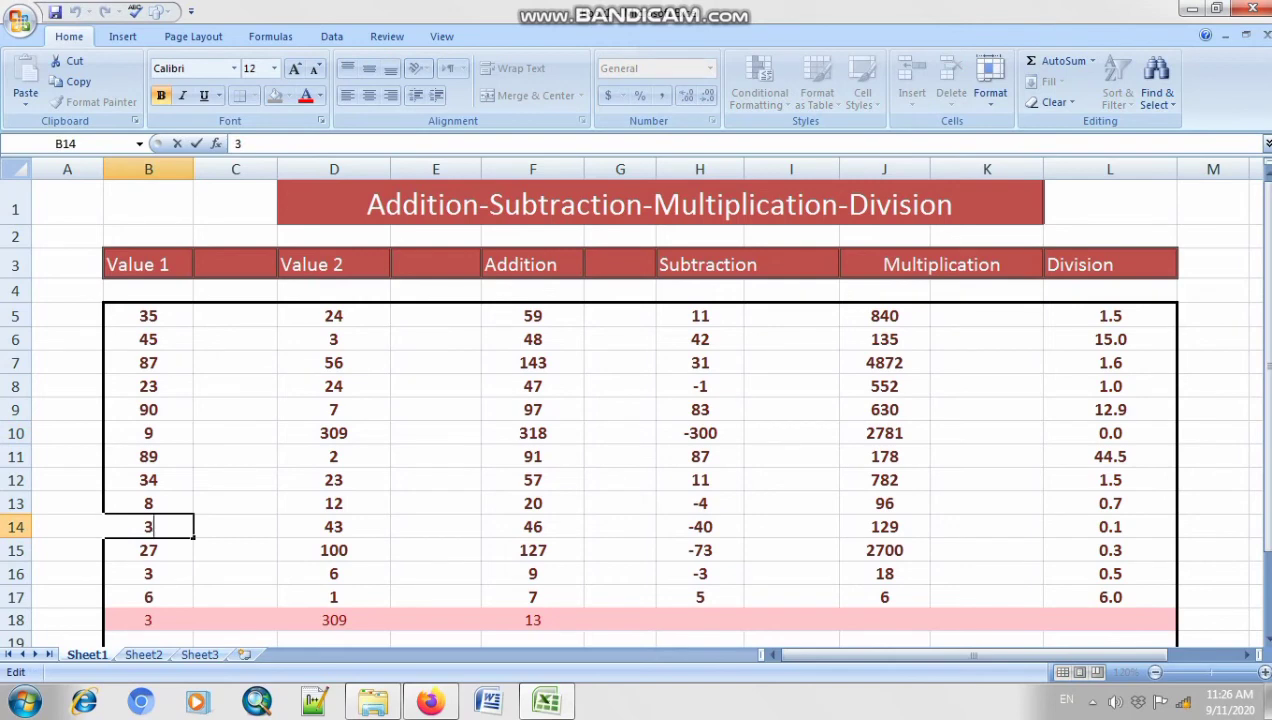
type("000")
left_click(67, 480)
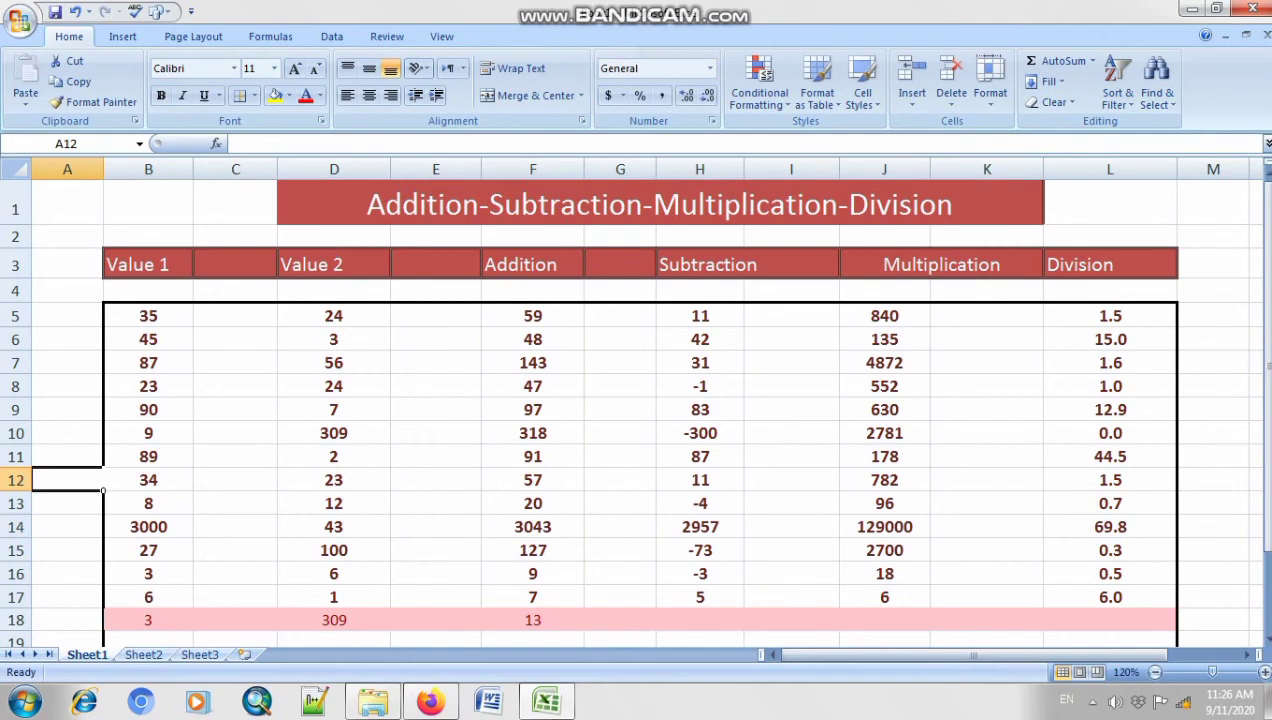
left_click_drag(235, 527, 1176, 537)
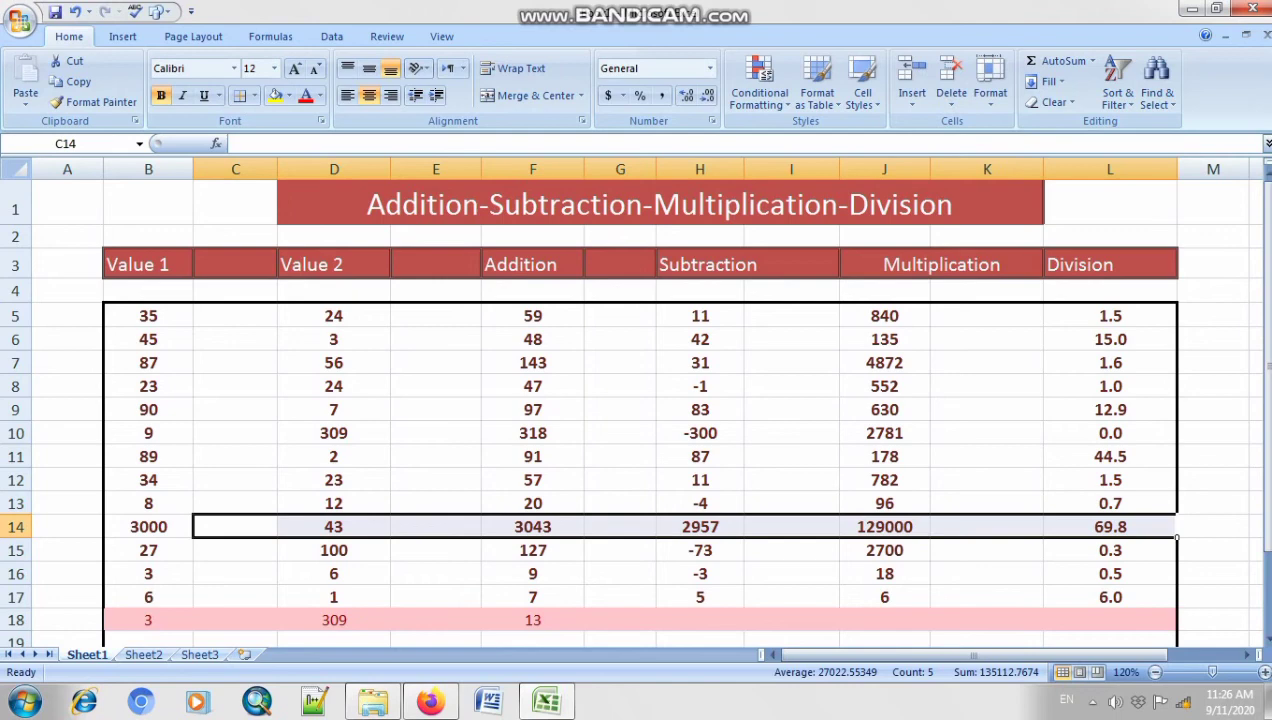
Step: Change the Value 1 entry in cell B17 to 0 and check the recalculated table
double_click(150, 598)
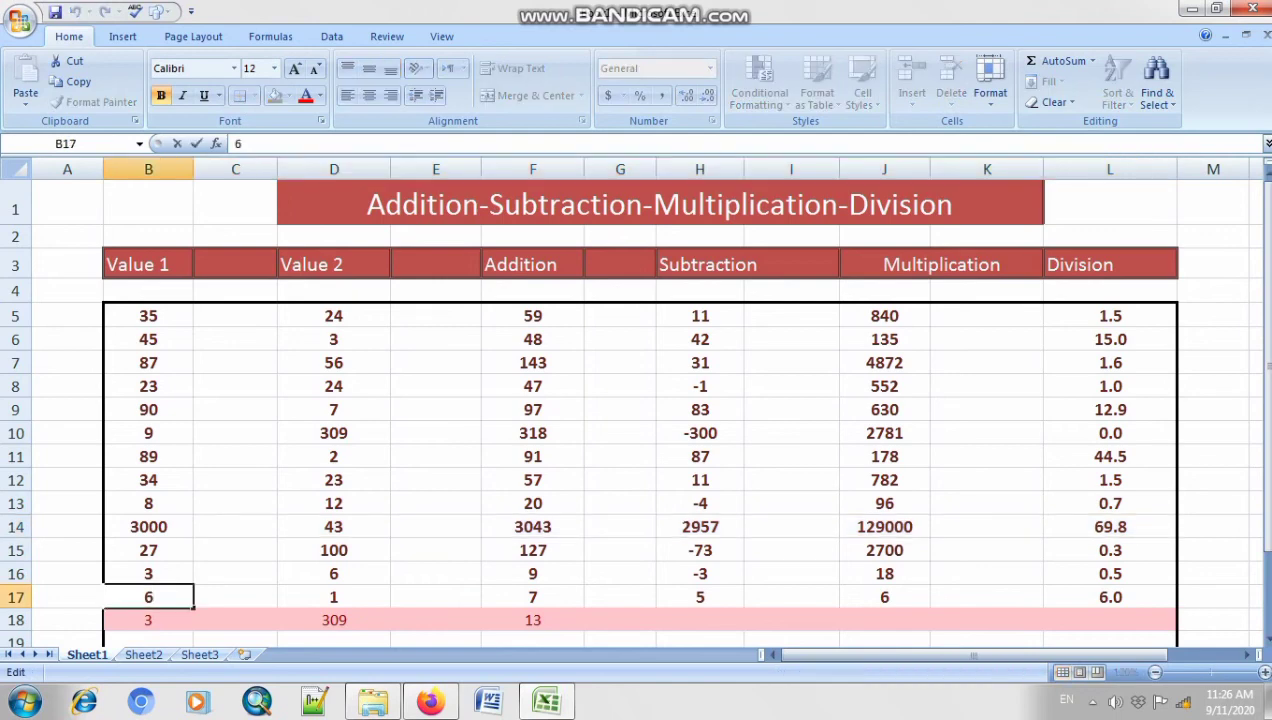
key("BackSpace")
type("0")
left_click(67, 550)
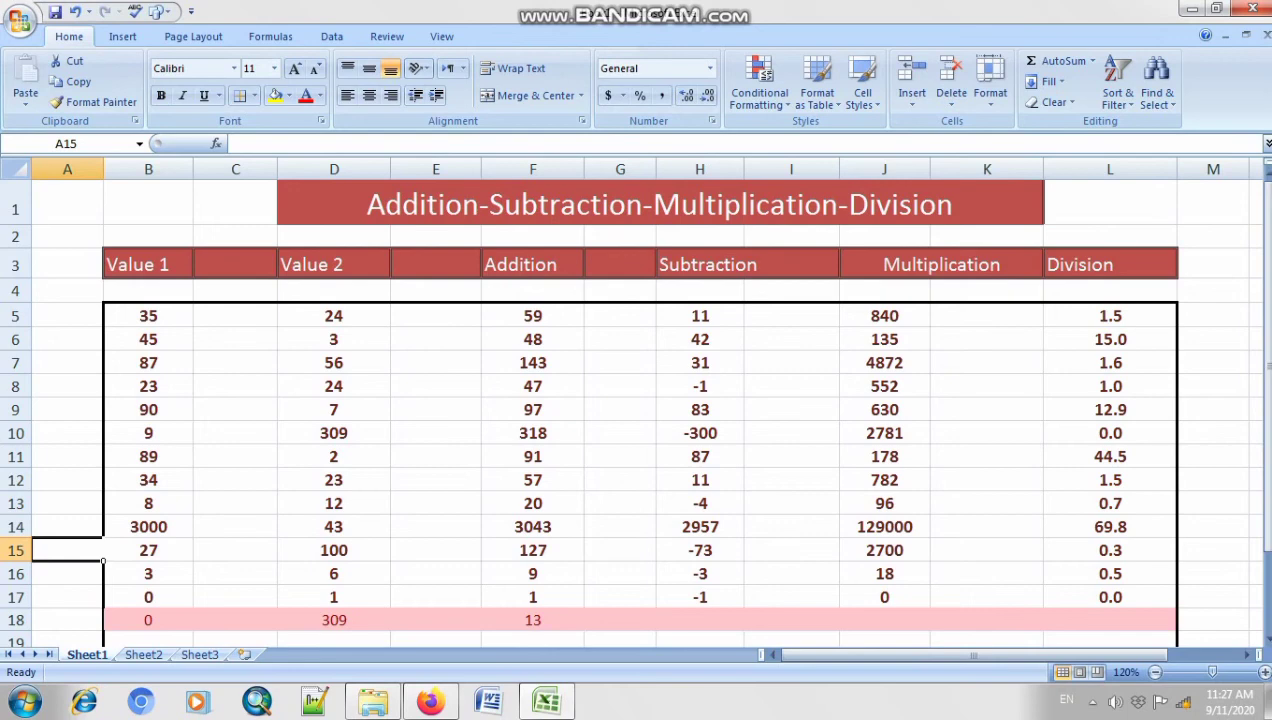
mouse_move(148, 205)
left_mouse_down()
mouse_move(230, 210)
mouse_move(1000, 575)
mouse_move(1000, 620)
left_mouse_up()
left_click(791, 363)
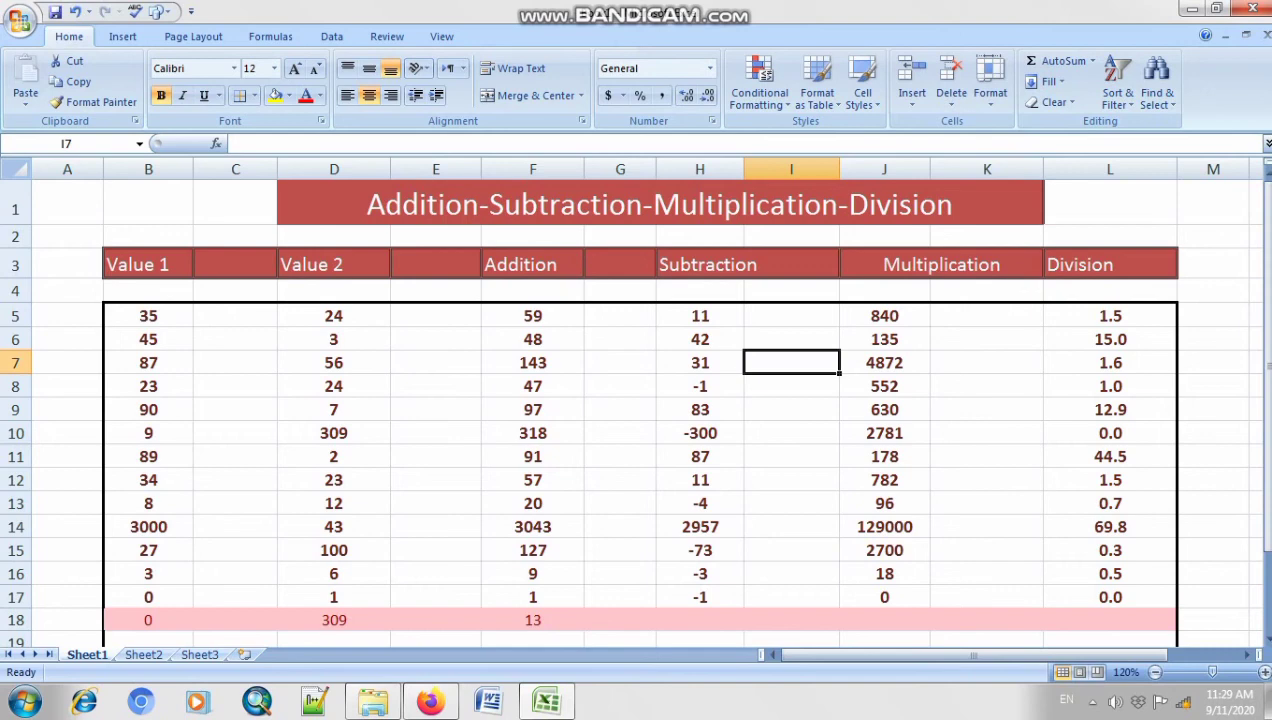
Step: Try left alignment and right alignment on the table values in B5:L17
left_click_drag(148, 315, 1110, 597)
left_click(347, 95)
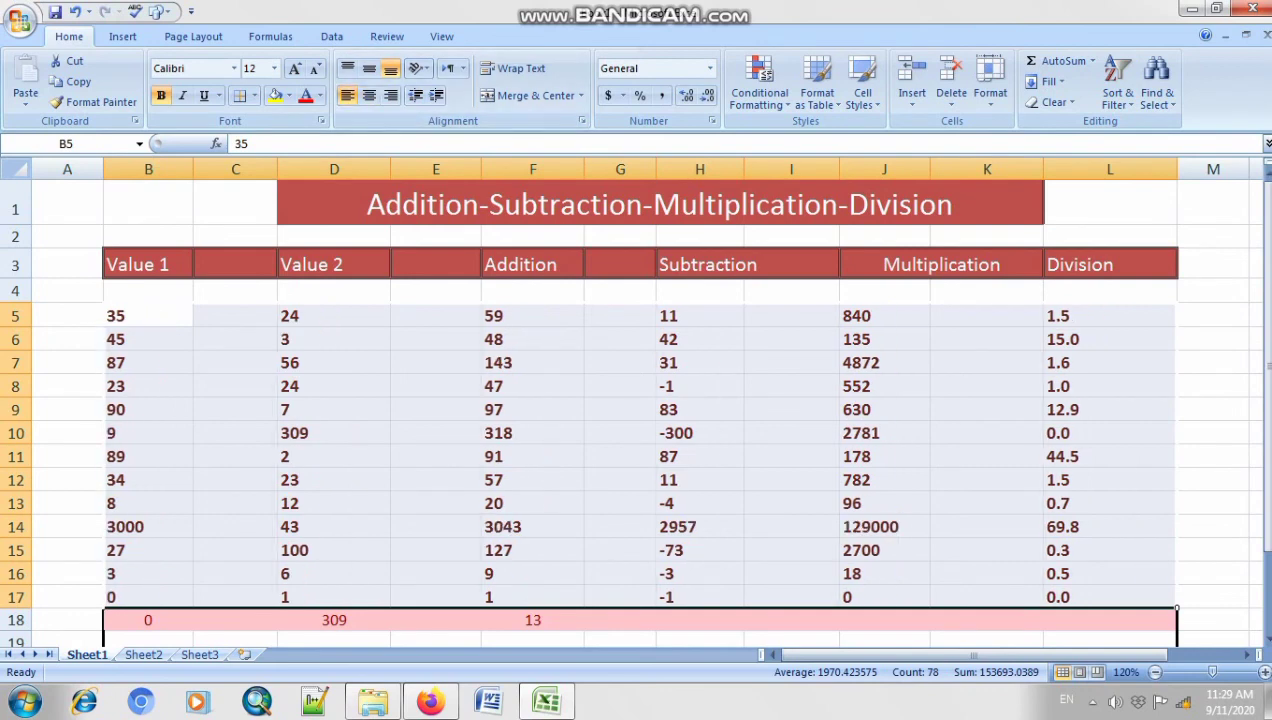
left_click(390, 95)
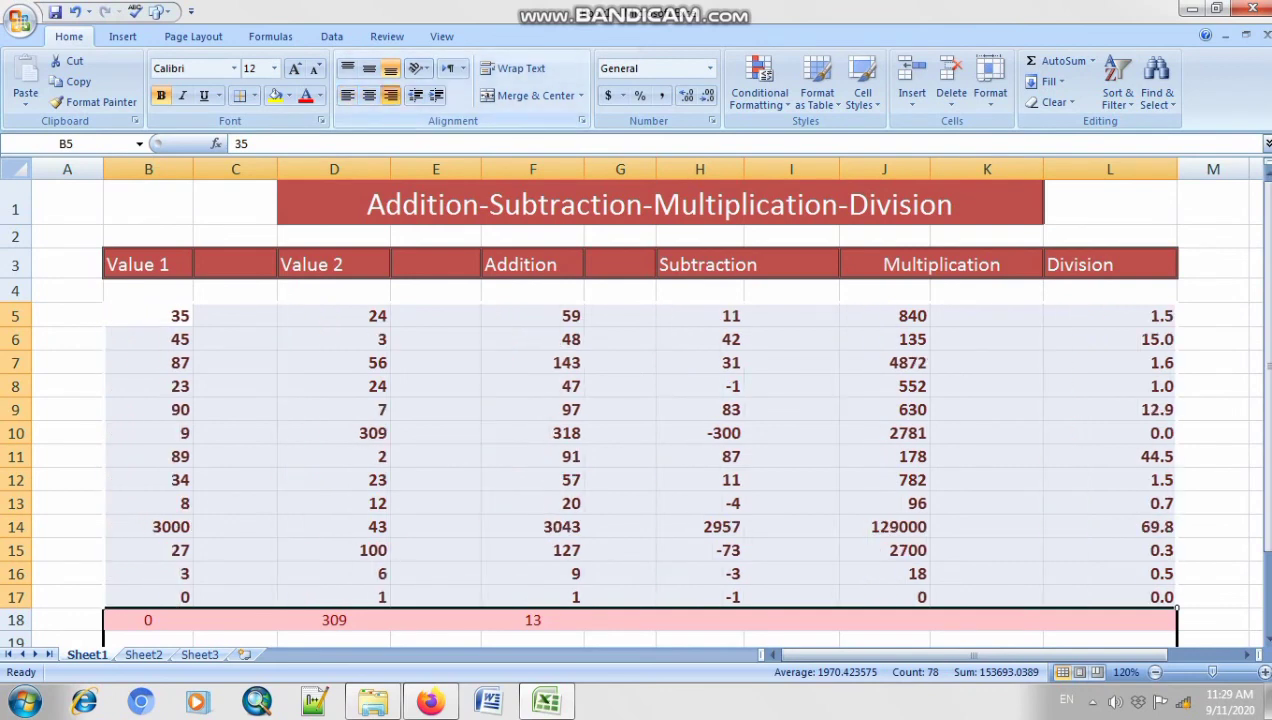
left_click(334, 363)
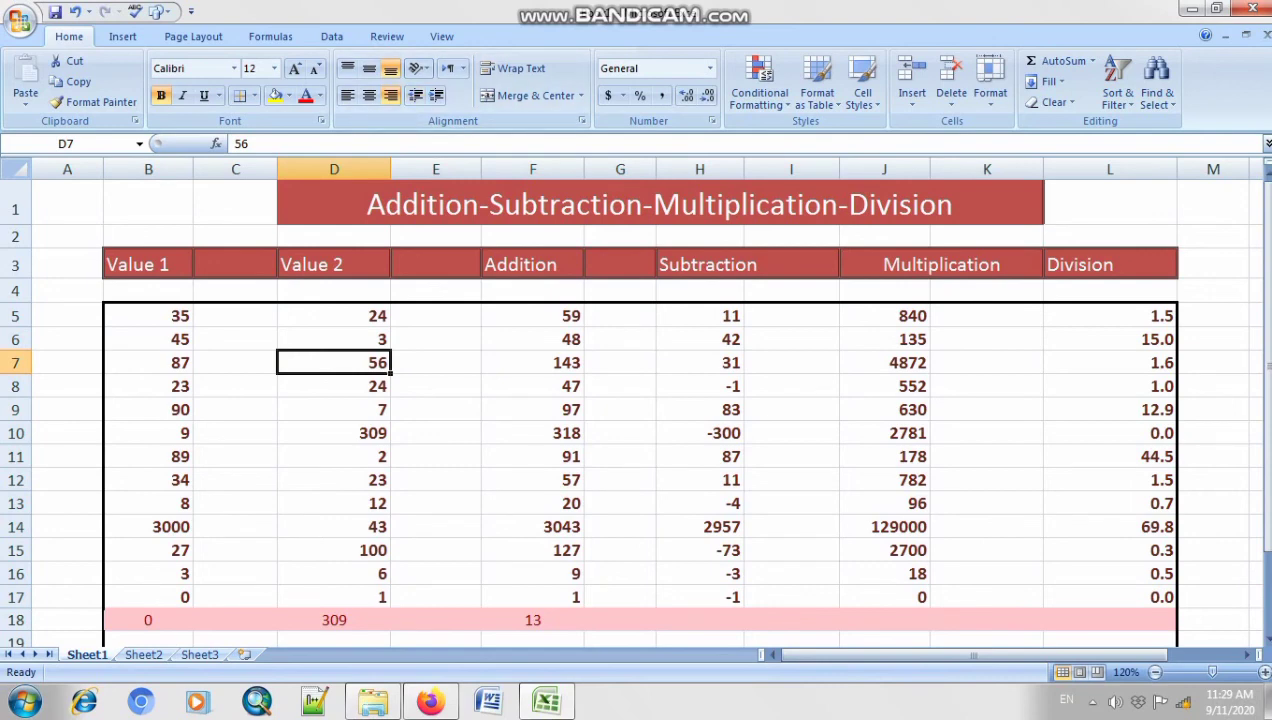
Step: Try centering the Value 2 heading in D3, and return it to left alignment
left_click(334, 264)
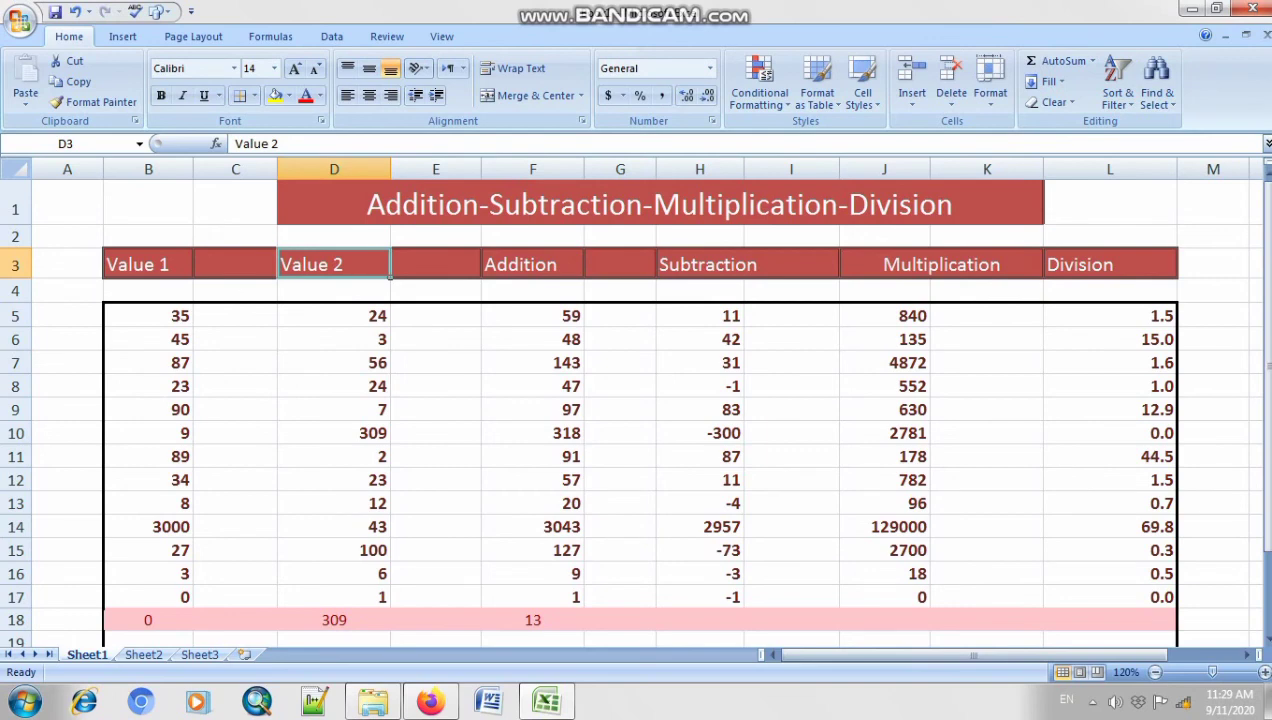
left_click(369, 95)
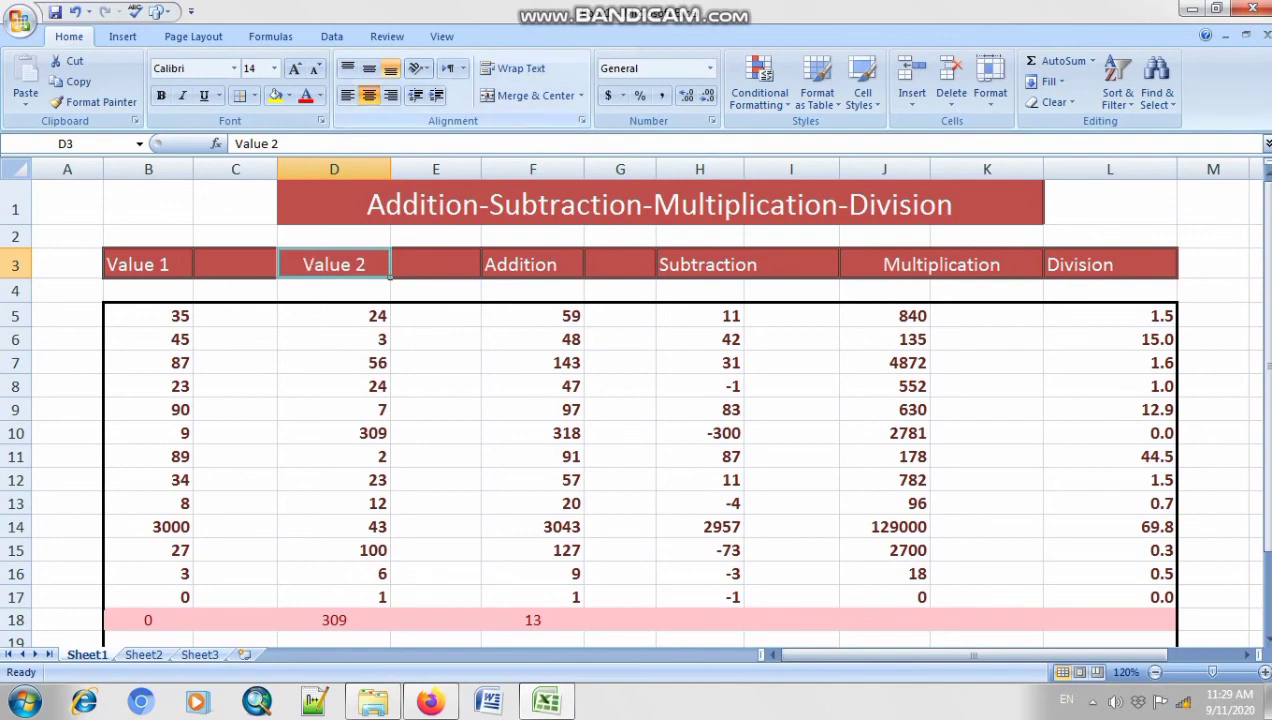
left_click(347, 95)
left_click(533, 527)
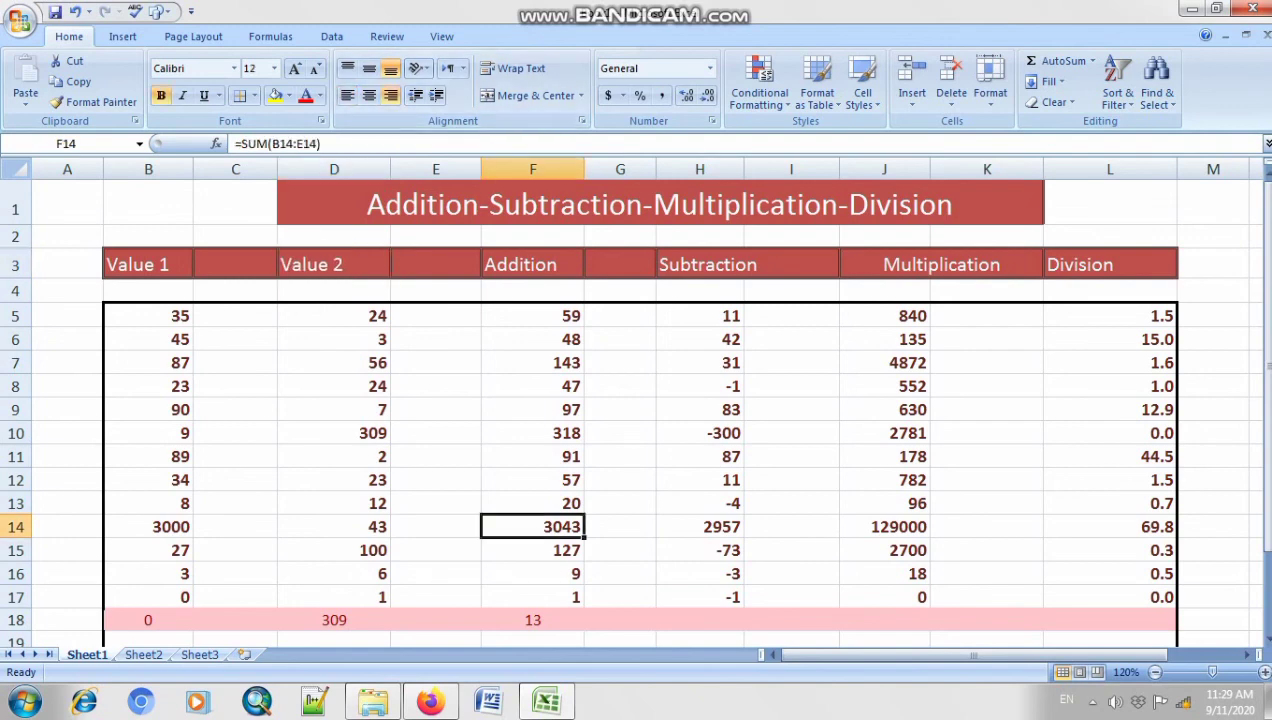
Step: Center all table values in B5:L18 horizontally
left_click_drag(148, 316, 1110, 620)
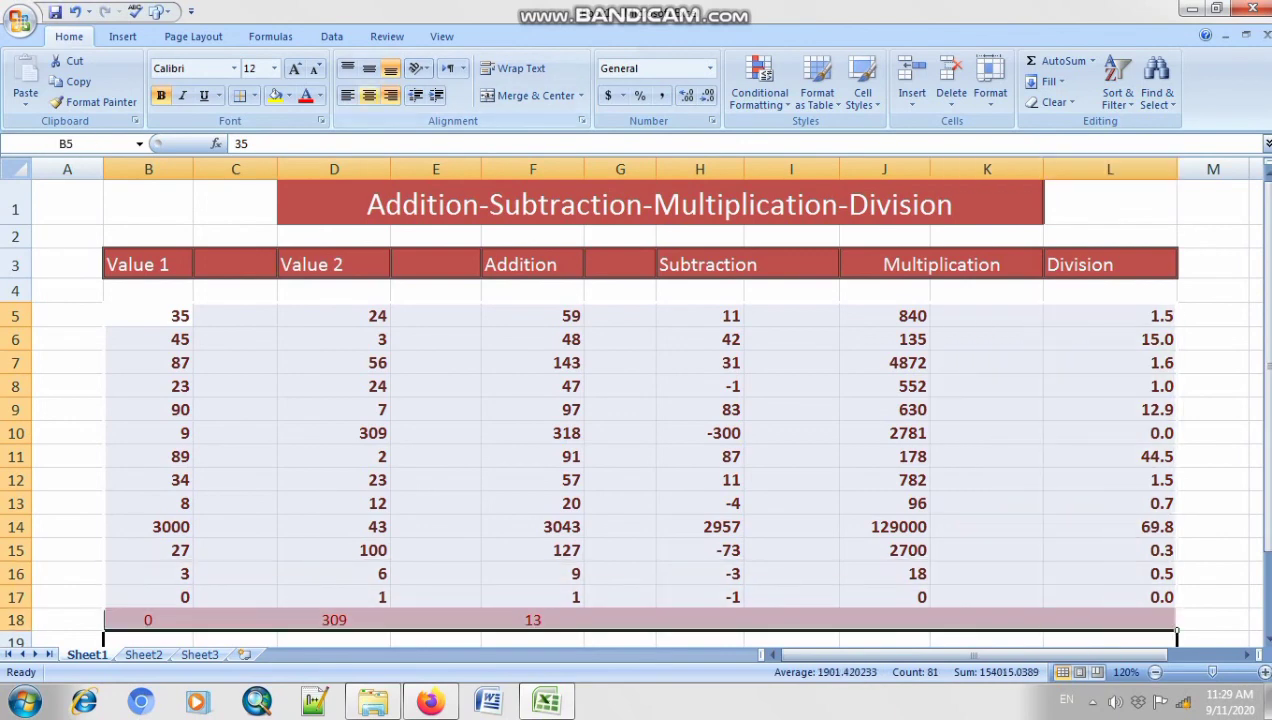
left_click(369, 95)
left_click(533, 433)
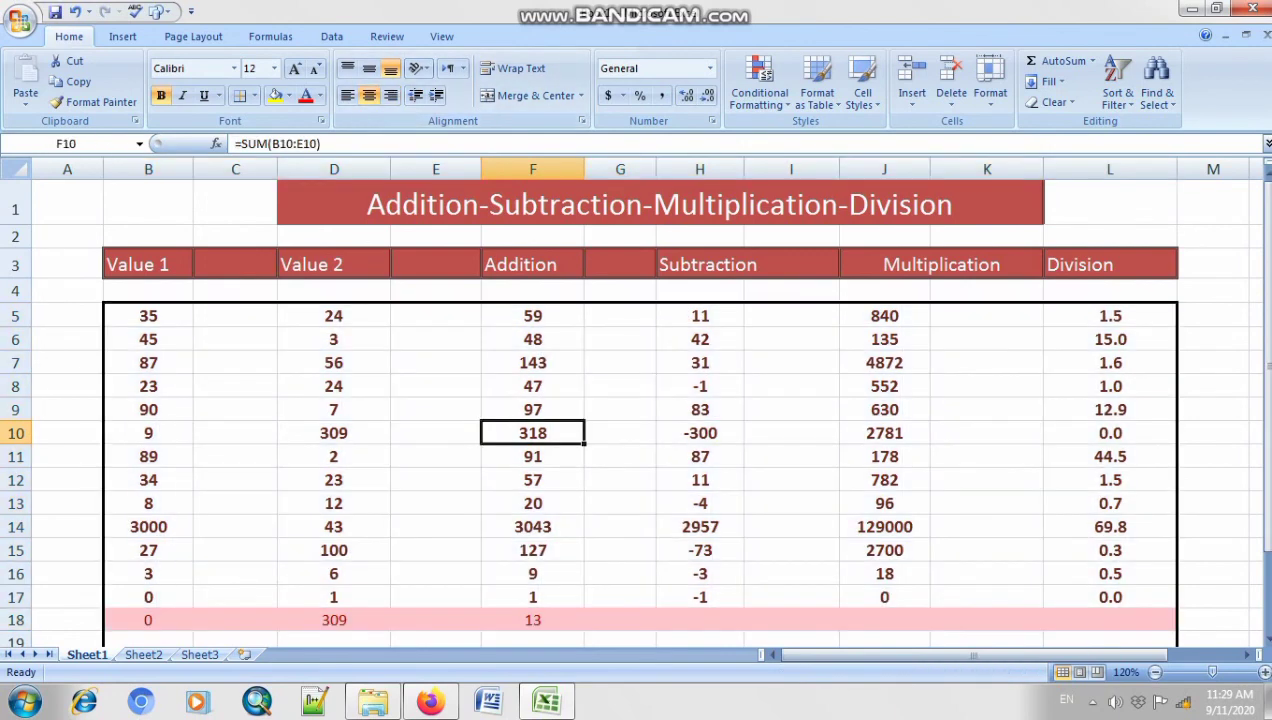
Step: Enter the sample number 5 in cell M8 to check its default alignment
left_click(1213, 316)
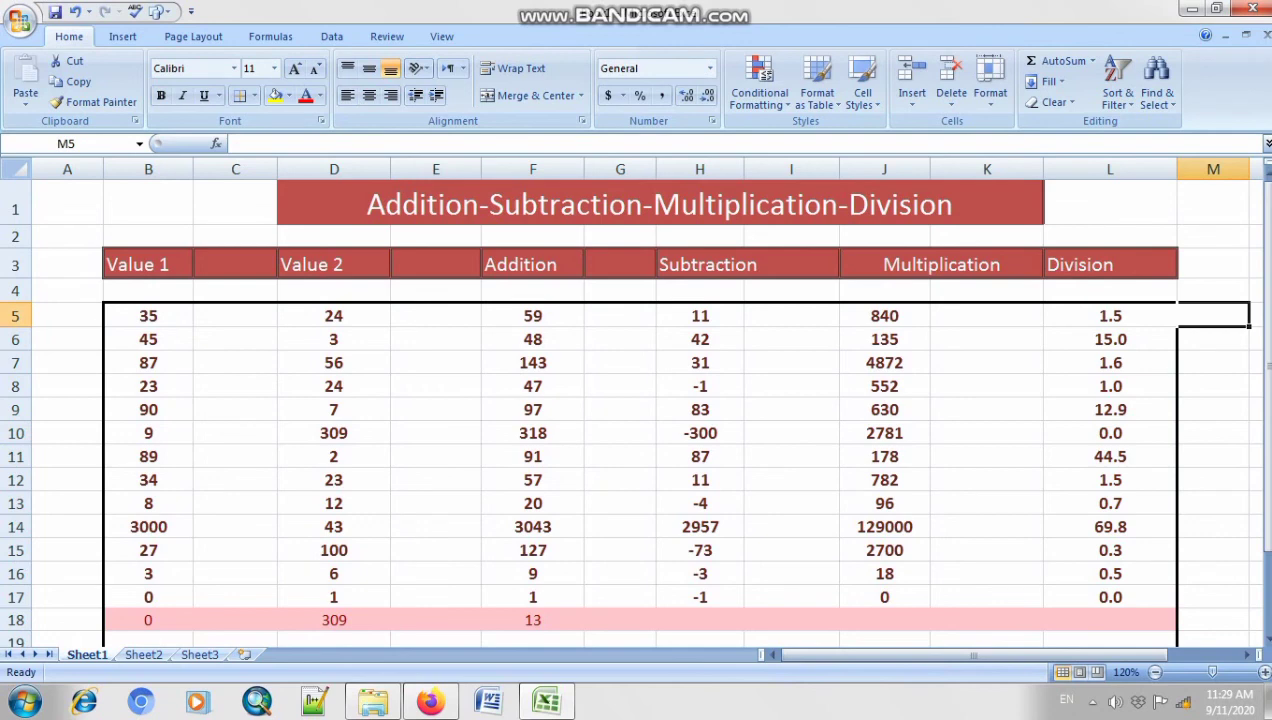
double_click(1213, 386)
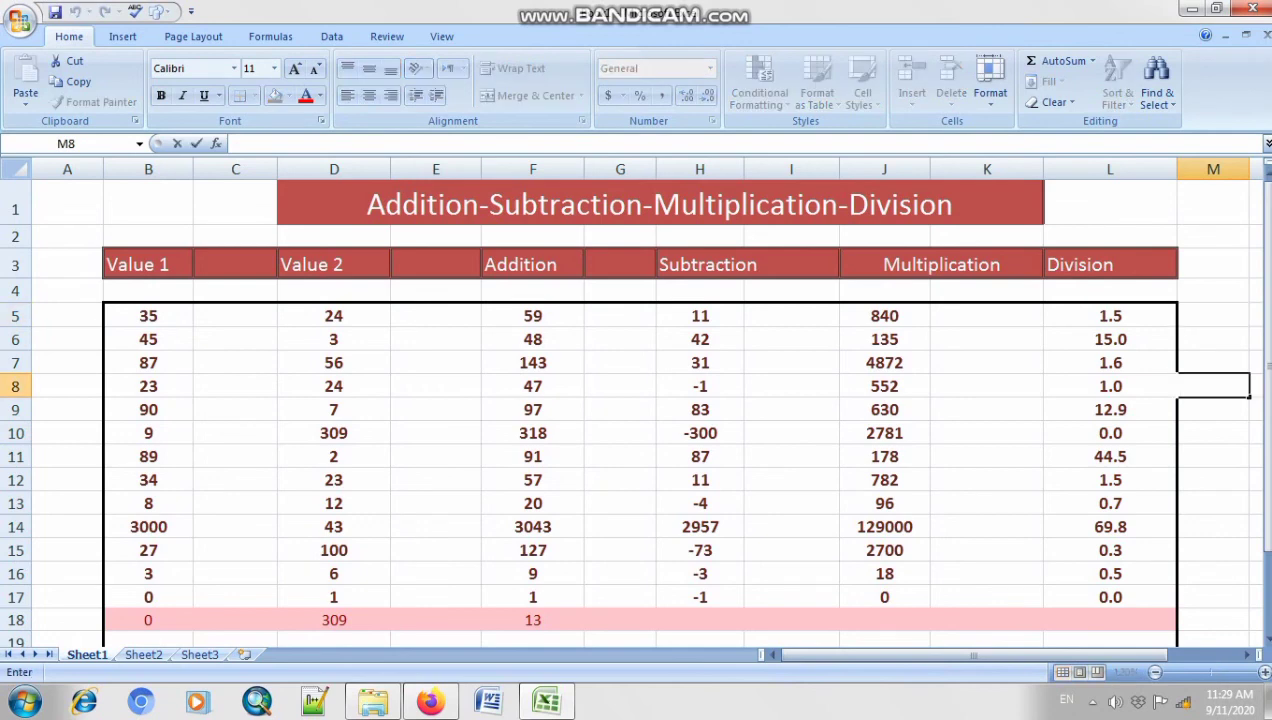
type("5")
left_click(1213, 457)
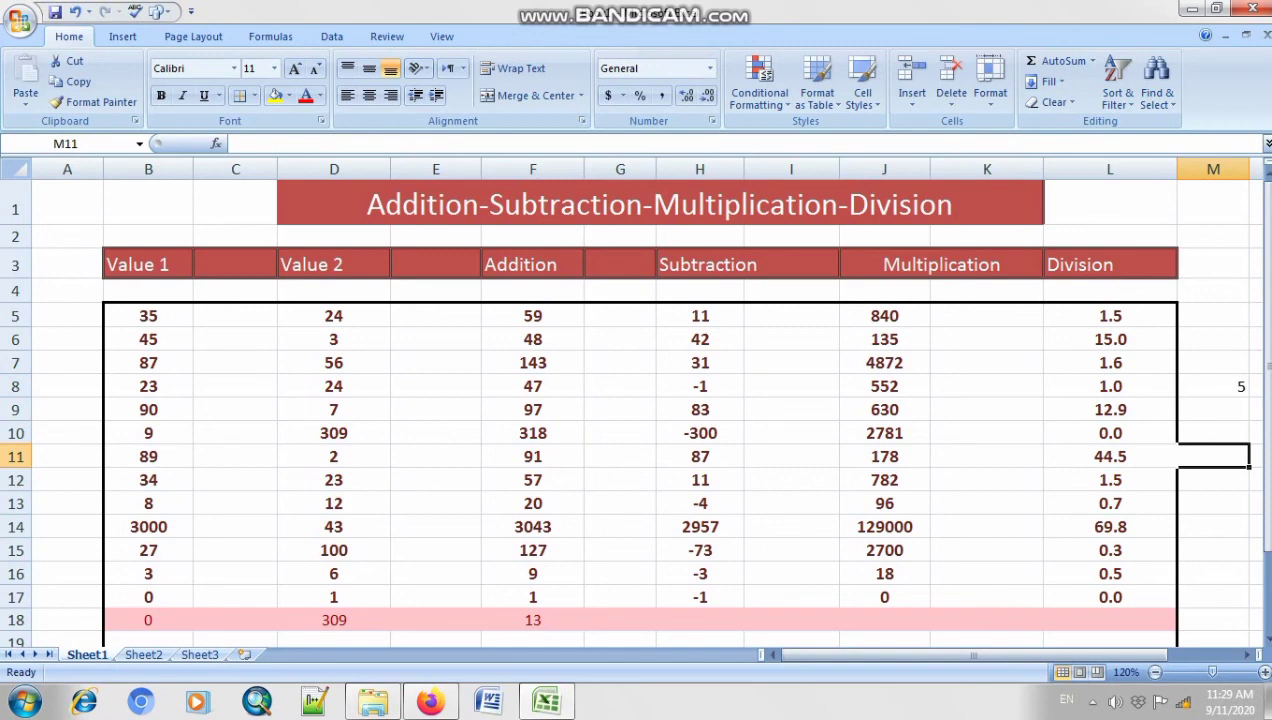
left_click(1213, 480)
left_click(1213, 386)
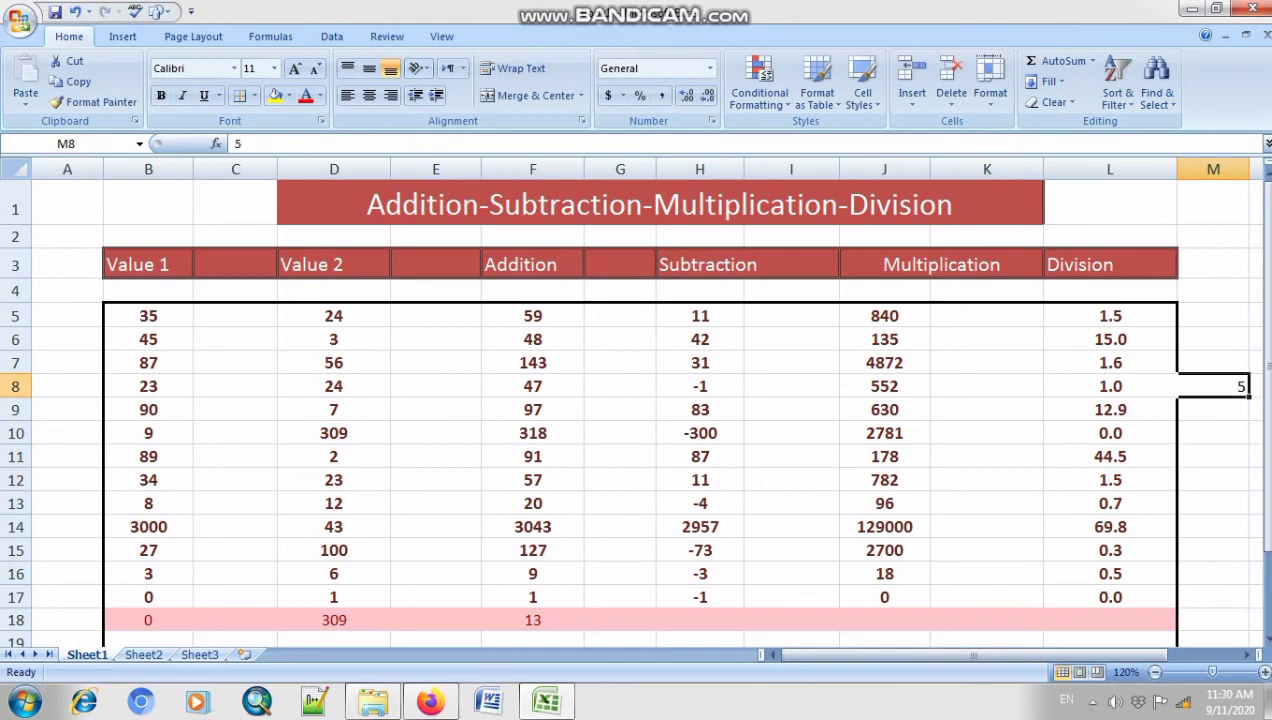
Step: Enter the sample number 10 in cell N11
left_click(1264, 672)
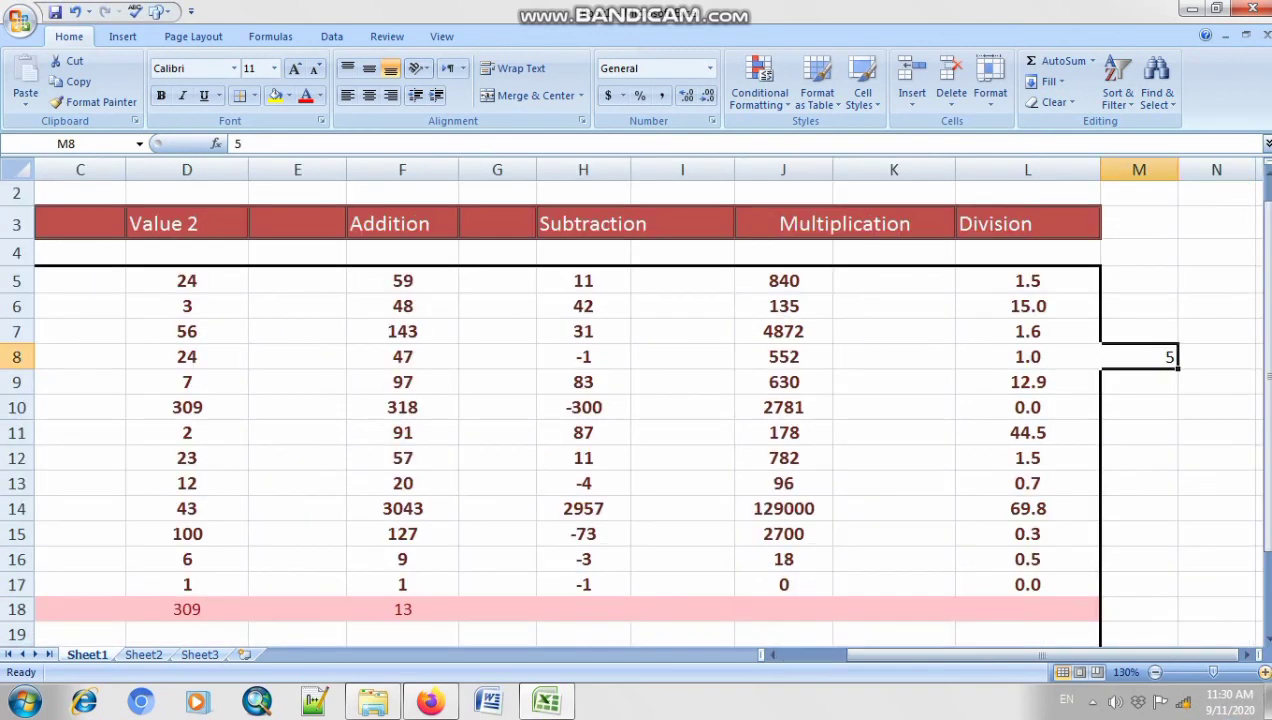
left_click(1217, 584)
left_click(1217, 433)
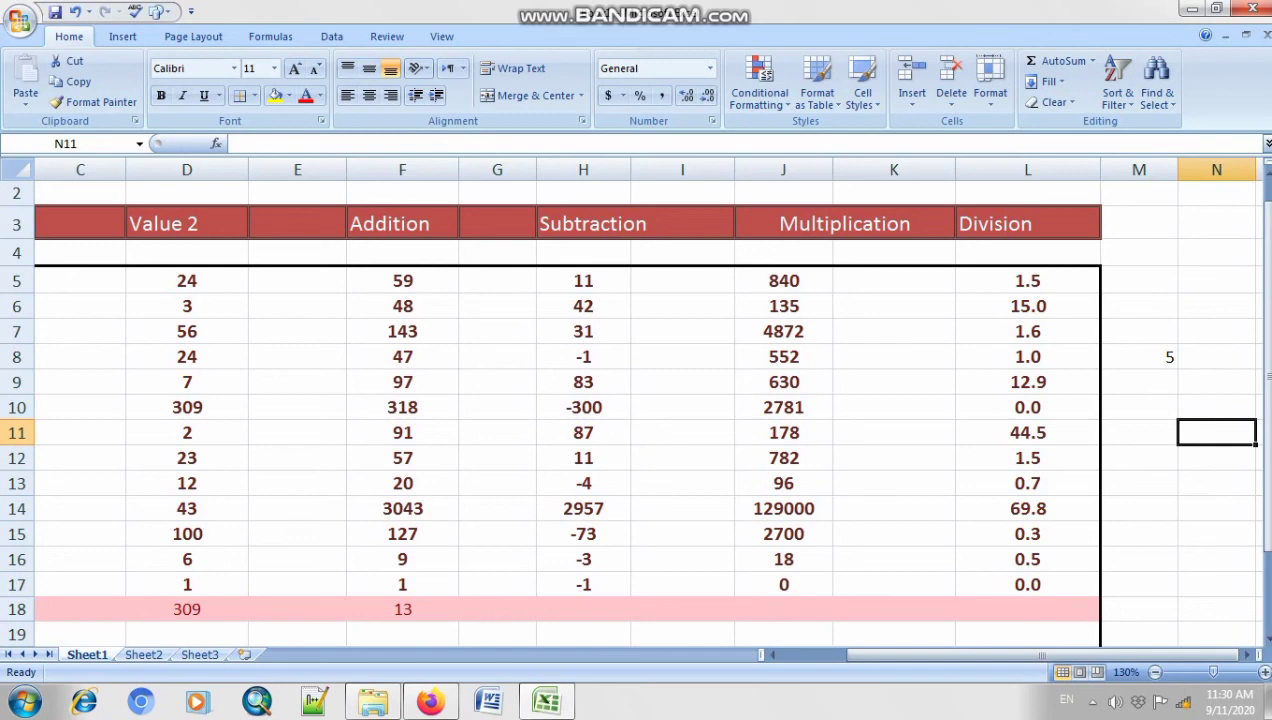
type("10")
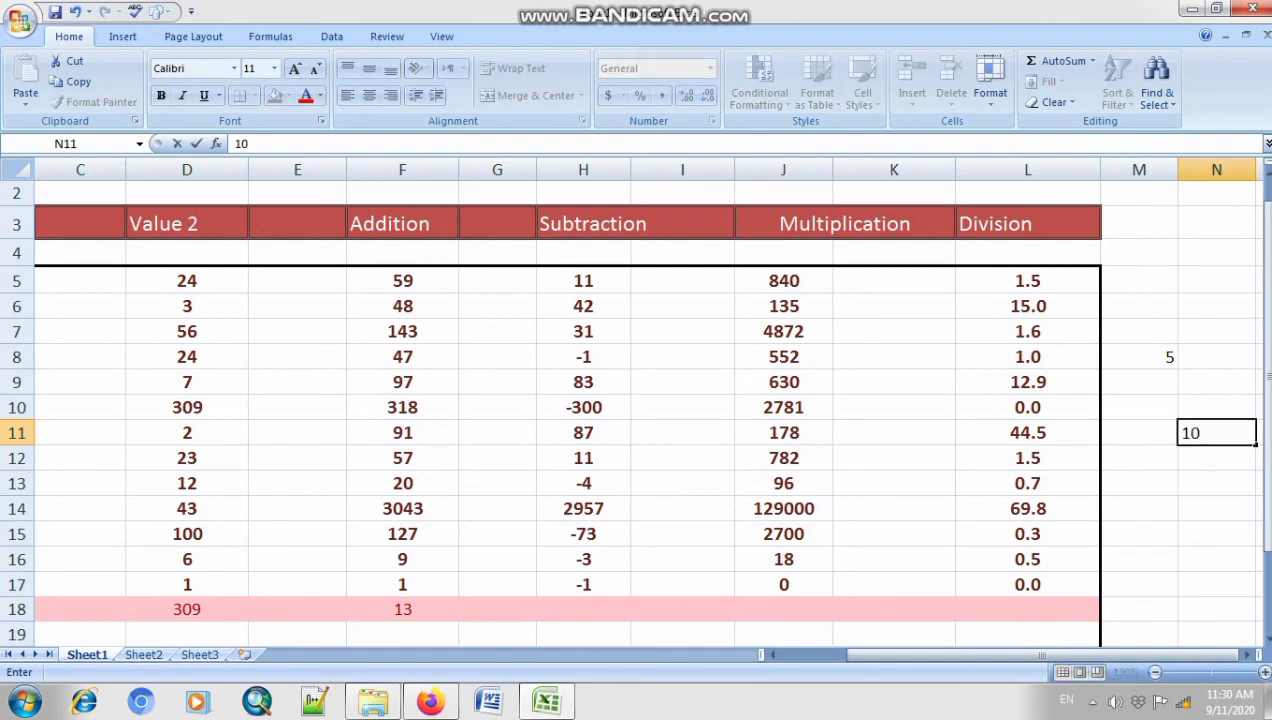
left_click(1216, 484)
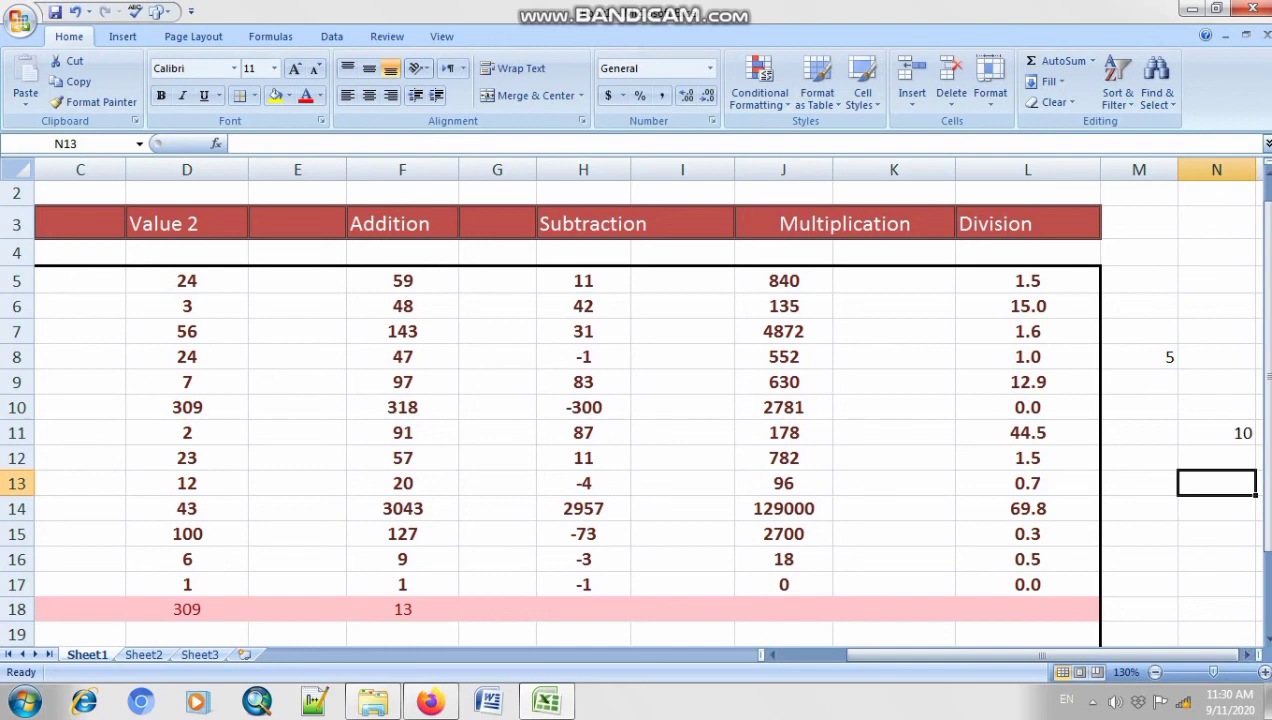
Step: Enter the sample text Book in cell N15 to compare its default alignment with the numbers
double_click(1139, 509)
double_click(1216, 534)
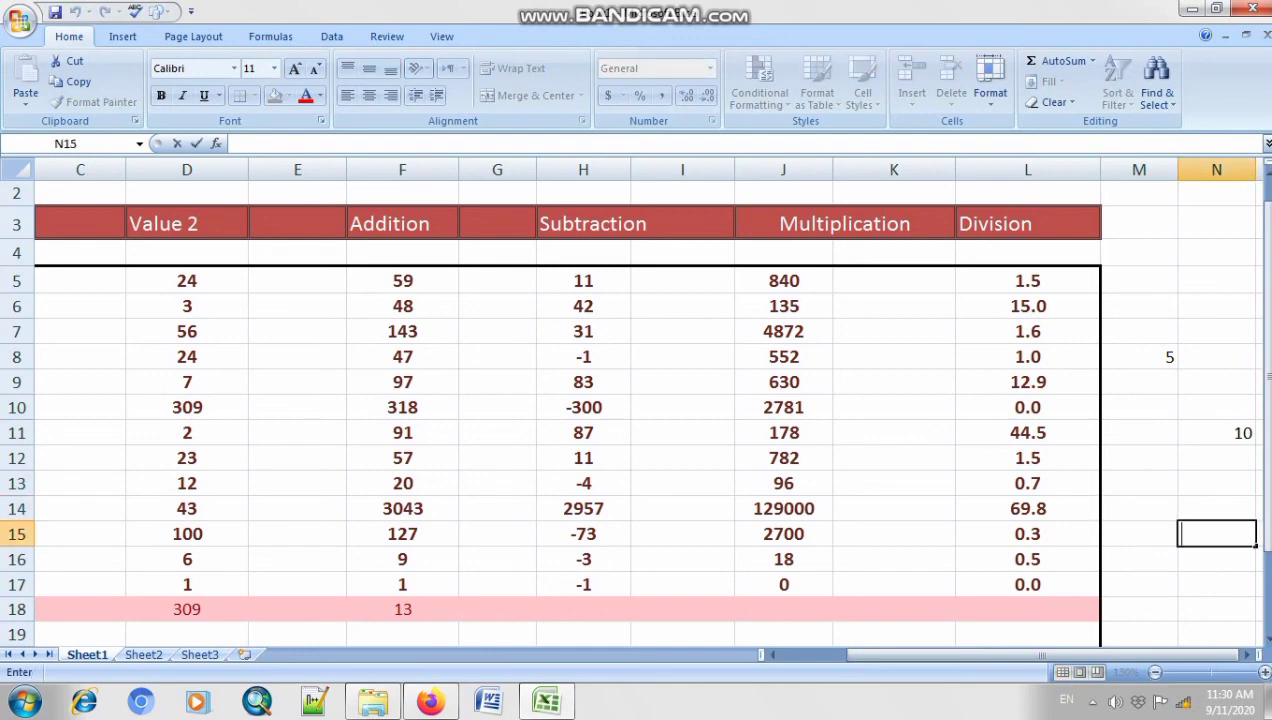
type("b")
key("BackSpace")
type("Book")
left_click(1216, 585)
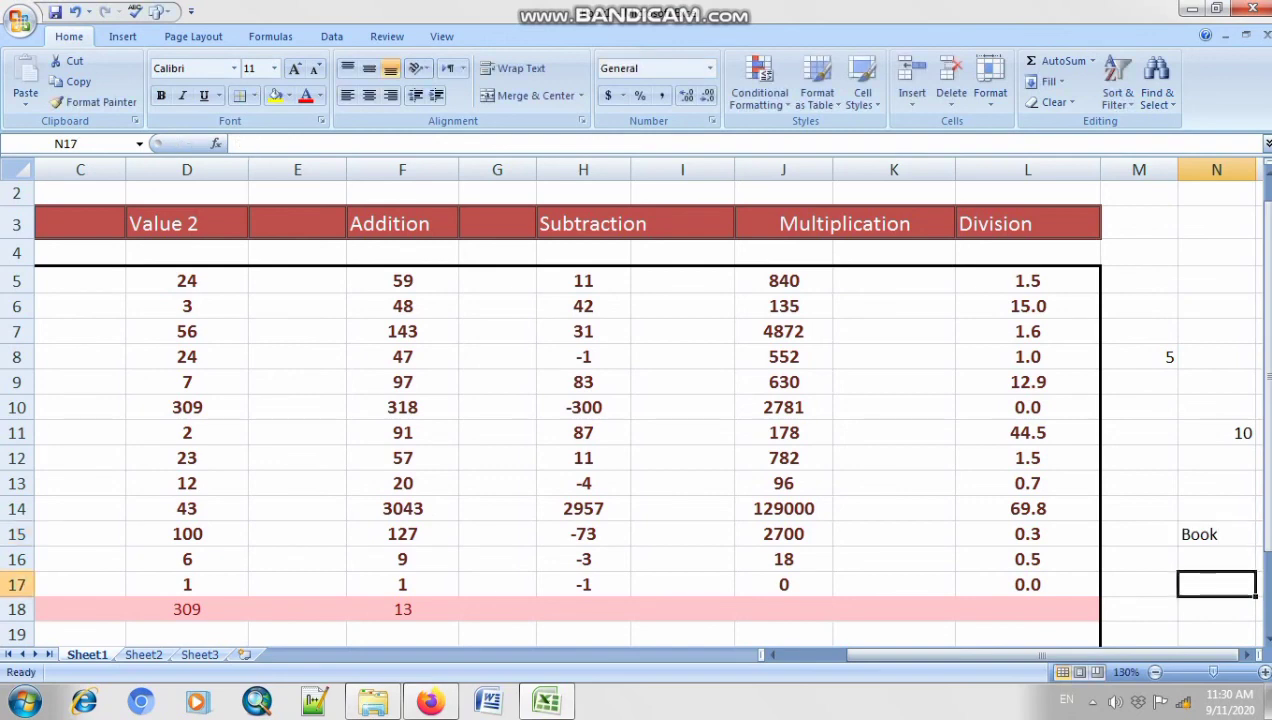
Step: Clear the sample entries from cells N15, M8 and N11
left_click_drag(1216, 534, 1139, 357)
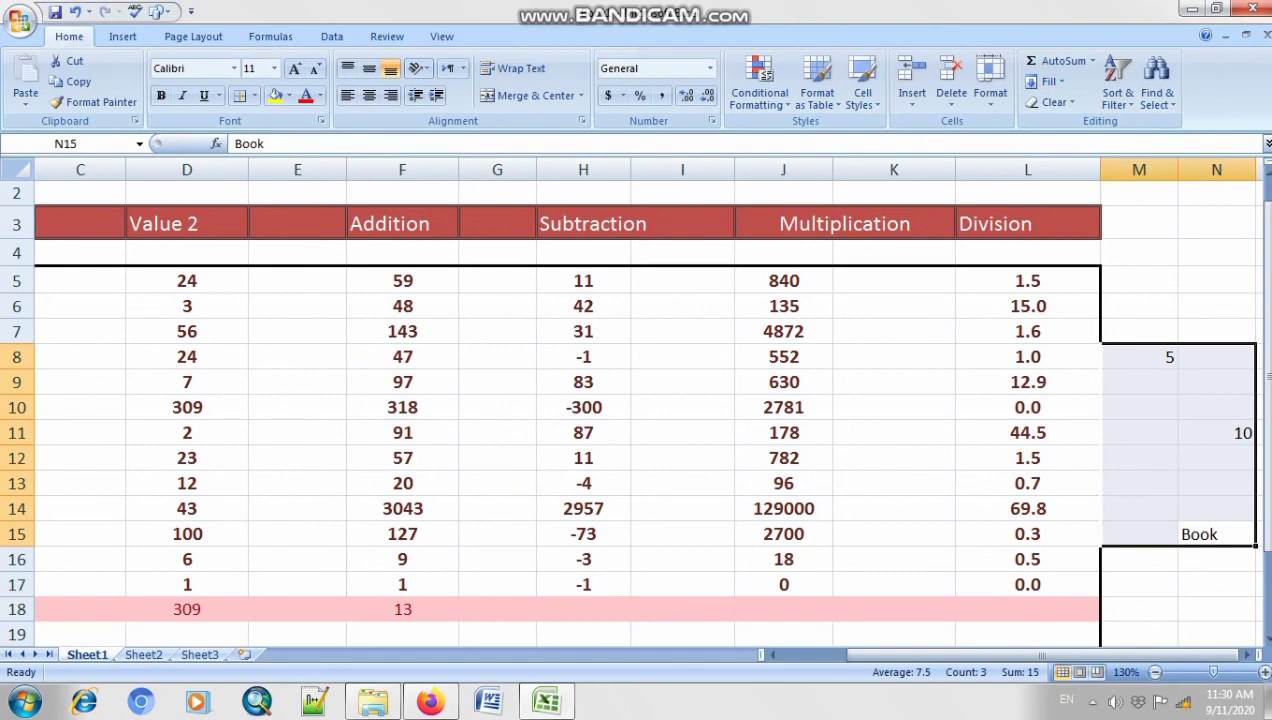
key("BackSpace")
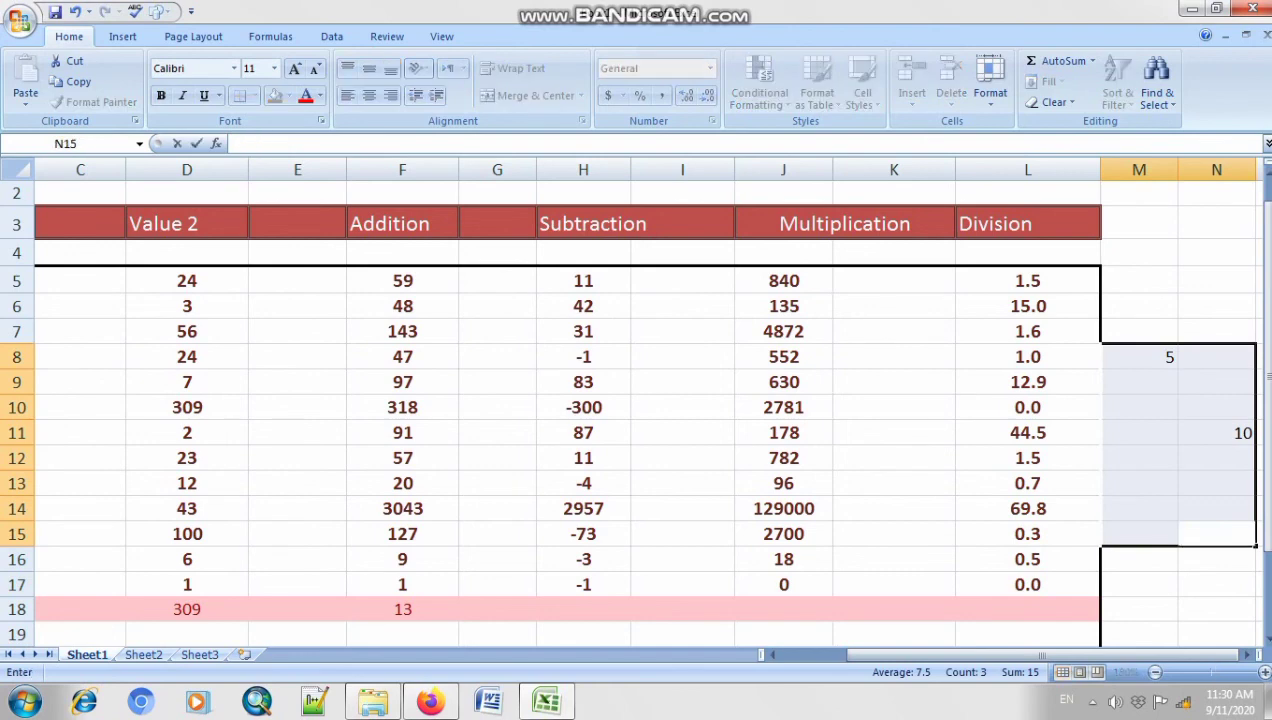
left_click(1139, 357)
key("BackSpace")
left_click(1216, 433)
key("BackSpace")
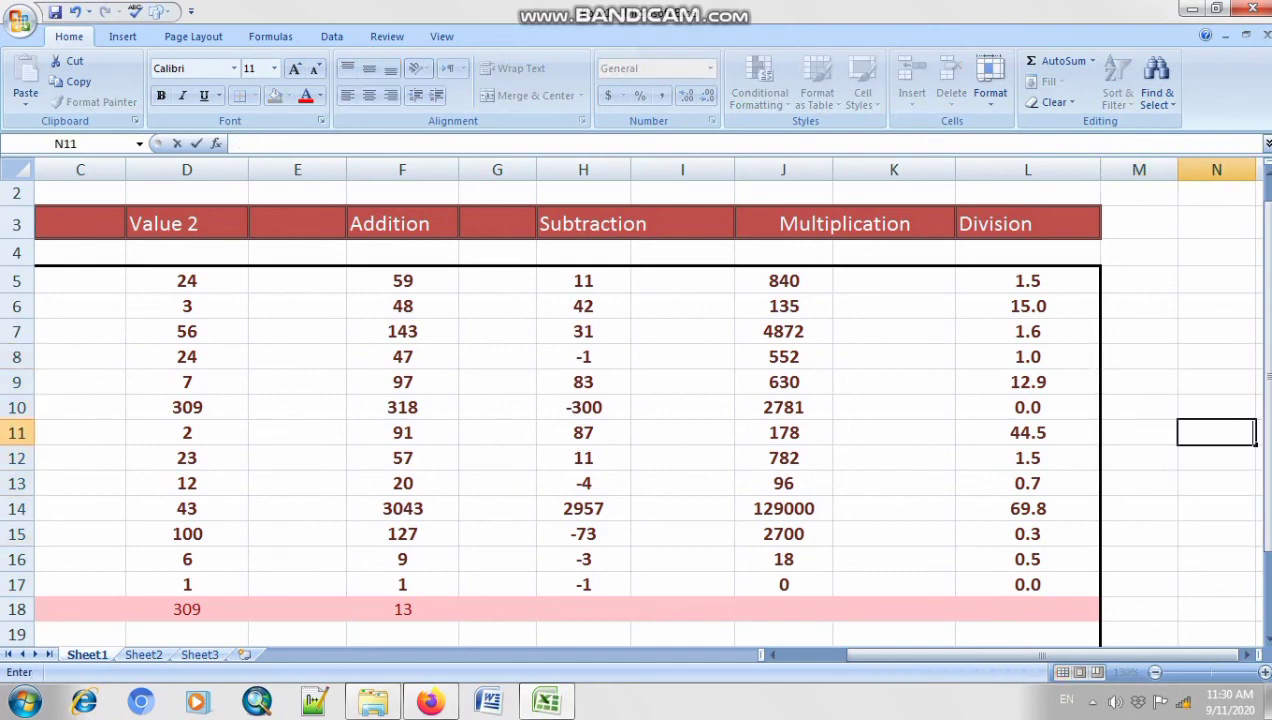
left_click_drag(1040, 655, 968, 655)
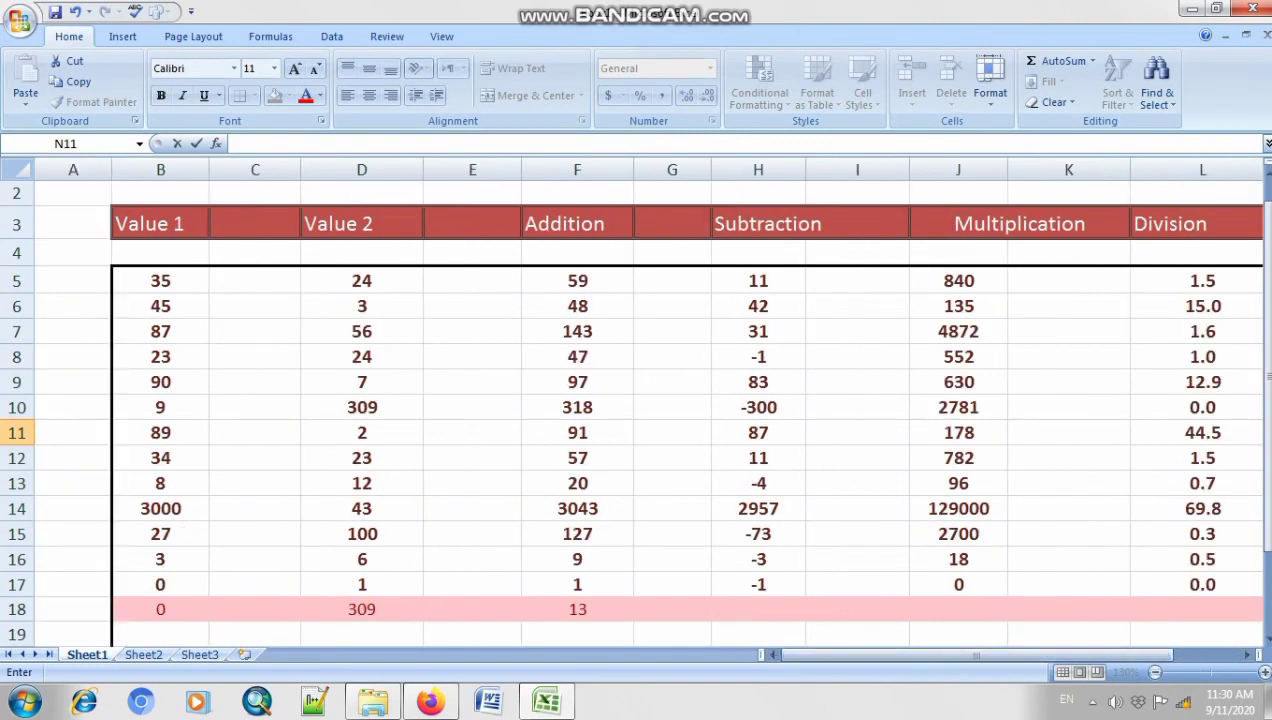
left_click(882, 655)
left_click(1068, 585)
Step: Try right and left alignment on the Value 1 column B5:B18, and return it to centered
left_click(1155, 672)
left_click(1213, 482)
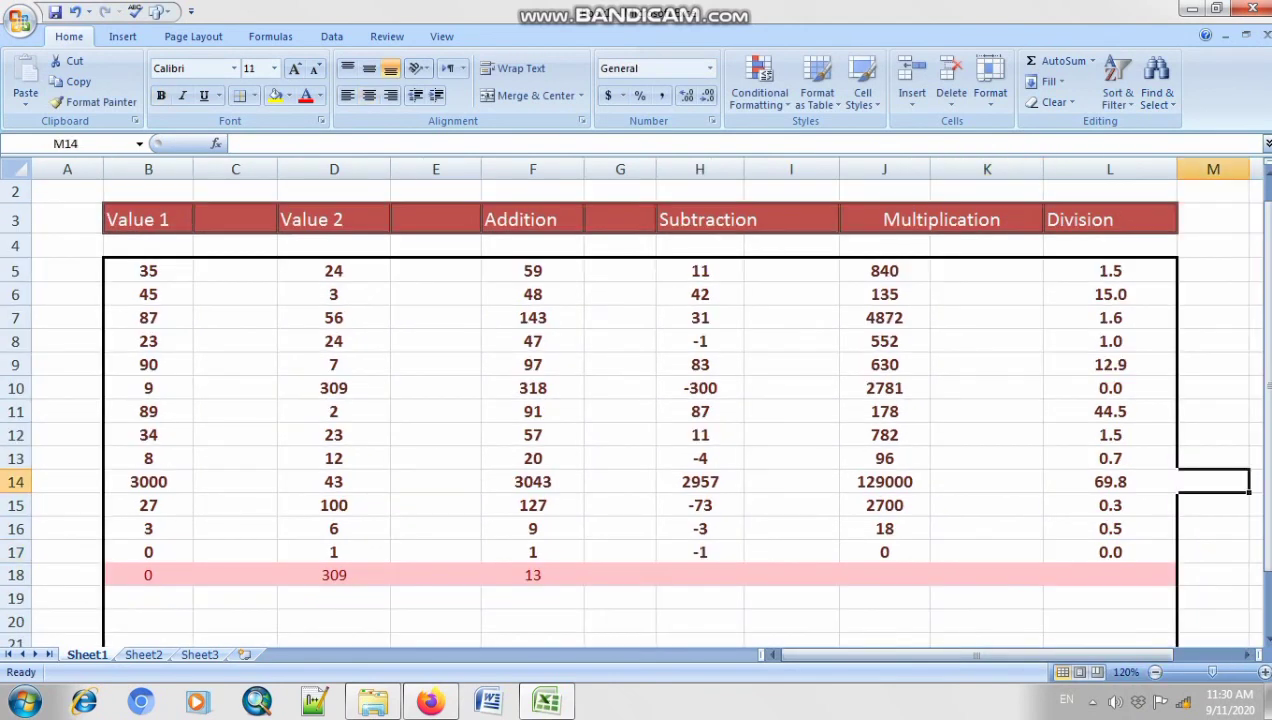
left_click_drag(148, 271, 148, 575)
left_click_drag(148, 552, 148, 575)
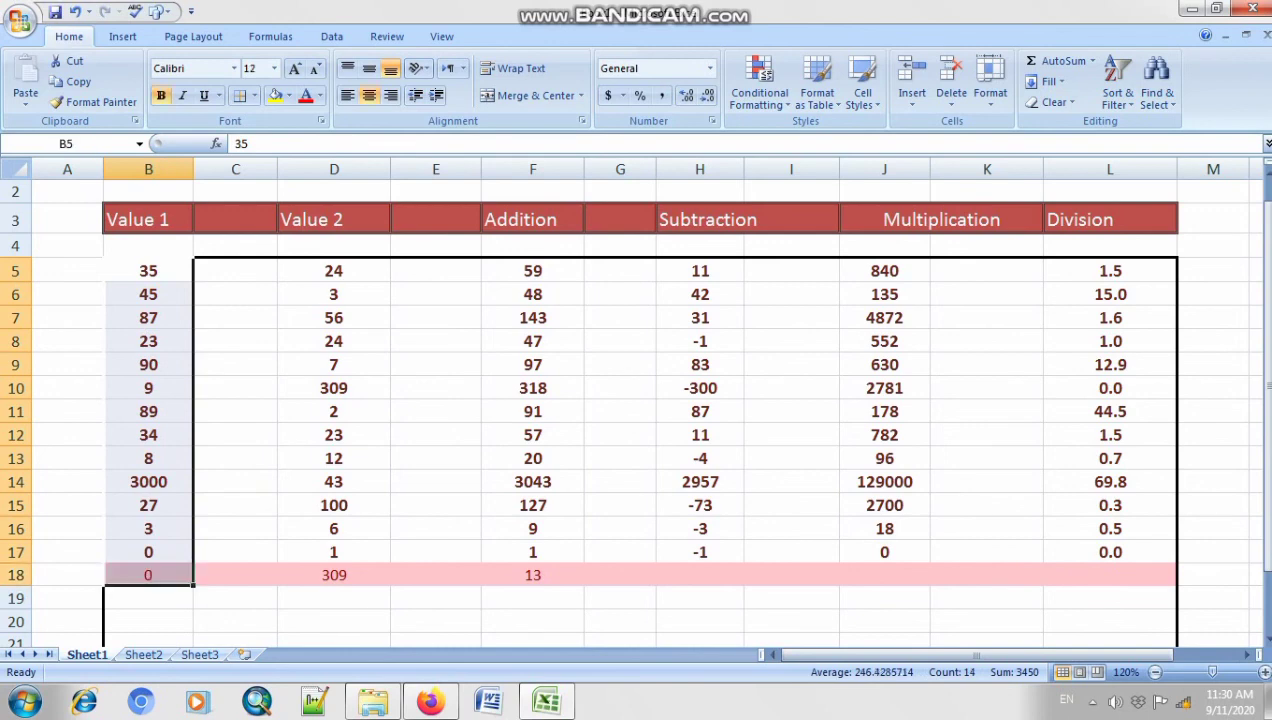
left_click(148, 575)
left_click_drag(148, 271, 148, 575)
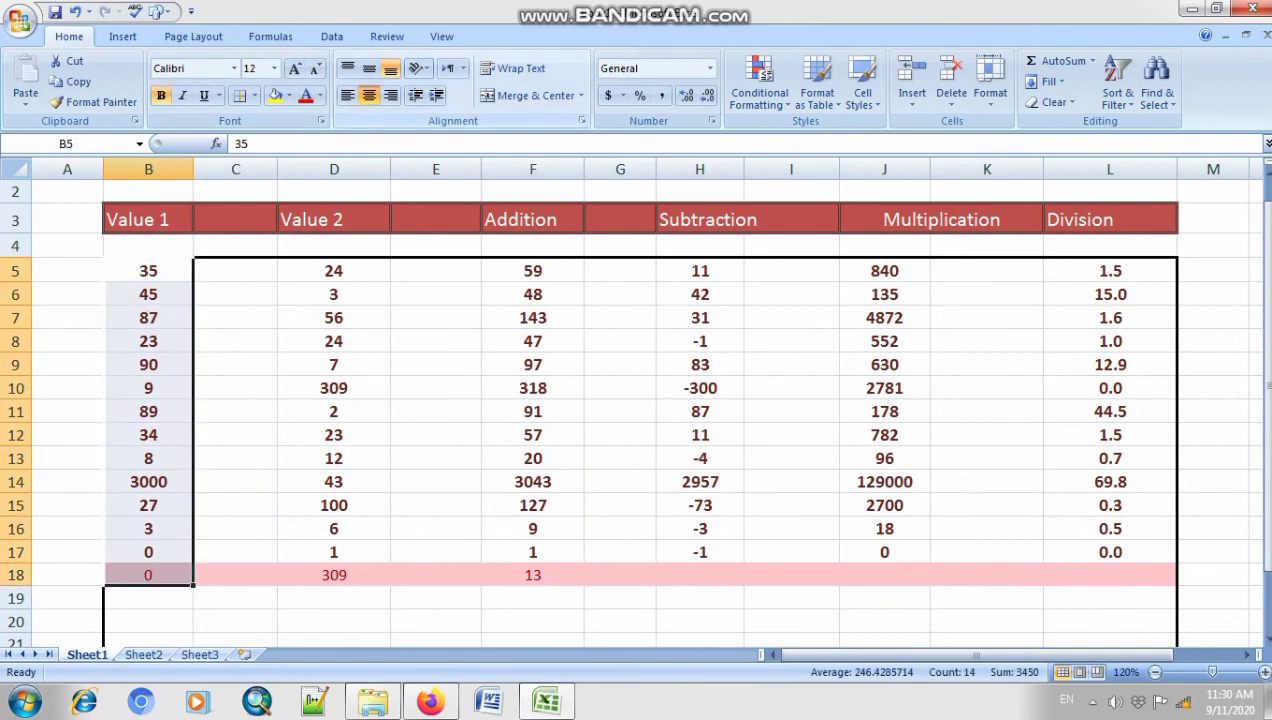
left_click(390, 95)
left_click(347, 95)
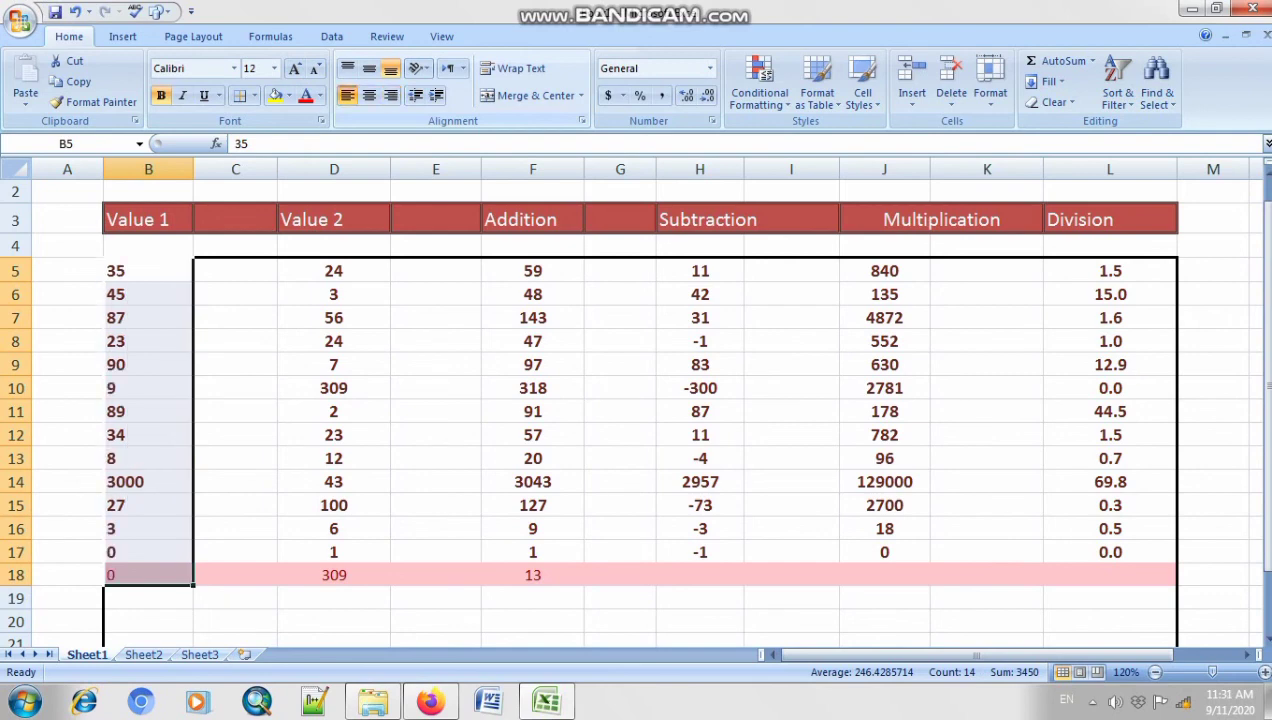
left_click(369, 95)
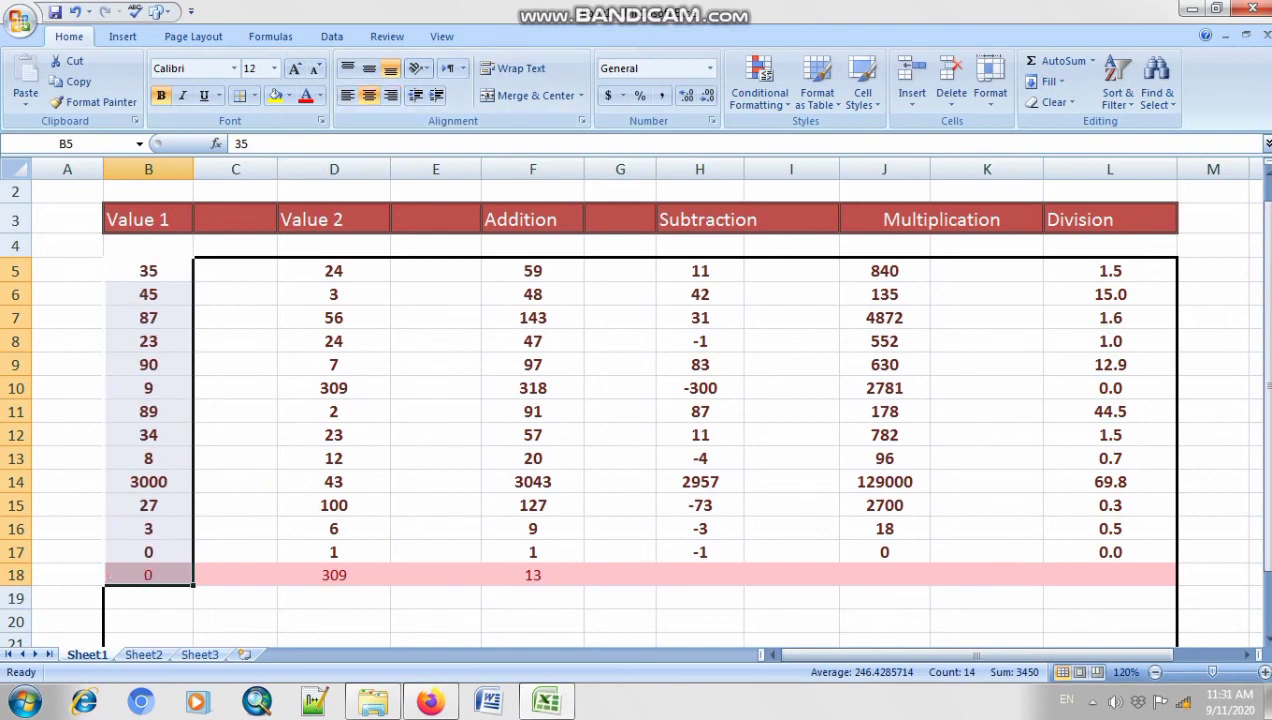
Step: Center the headings in B3:L3, from Value 1 to Division, horizontally
left_click_drag(334, 270, 1110, 575)
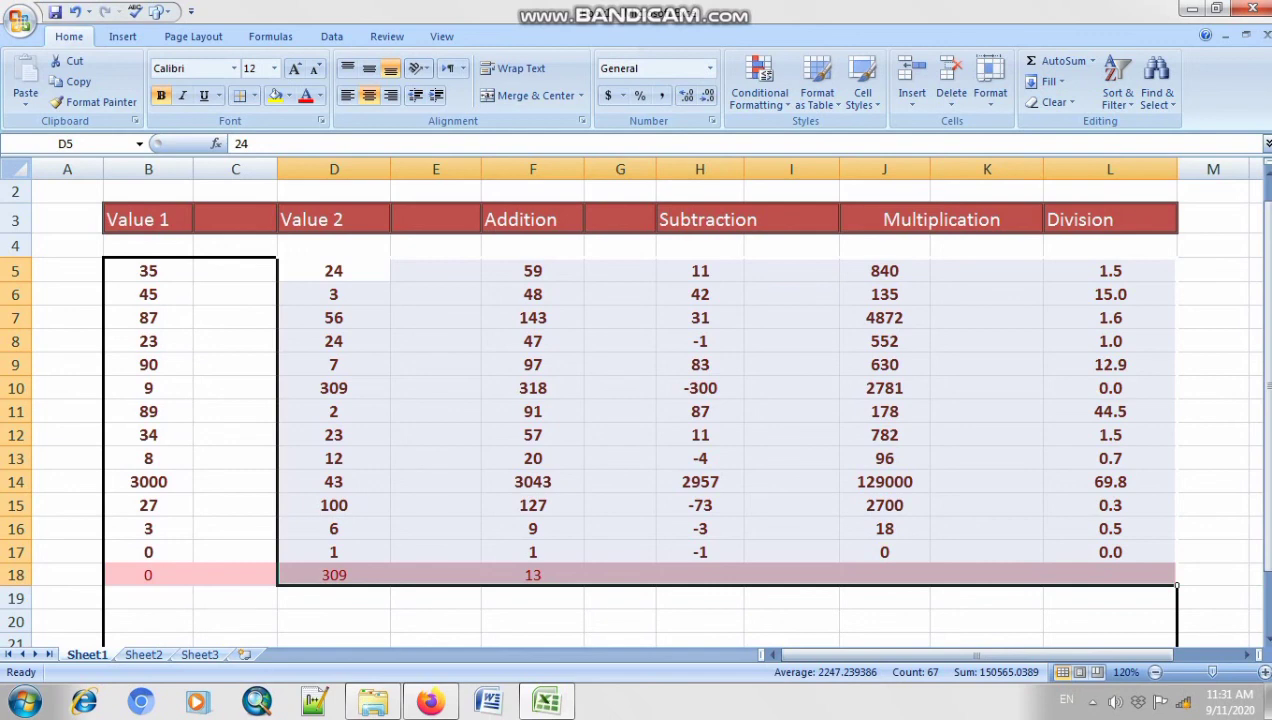
left_click(334, 411)
scroll(334, 411, "up", 1)
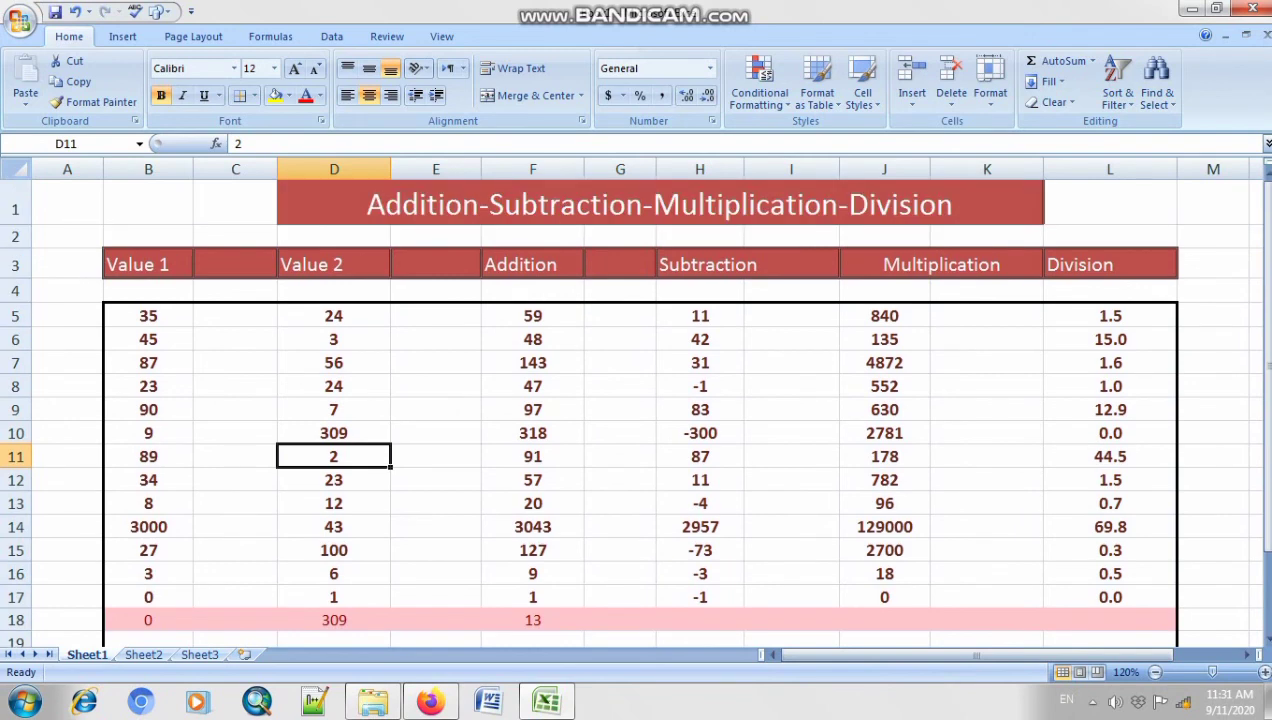
left_click_drag(140, 264, 1104, 267)
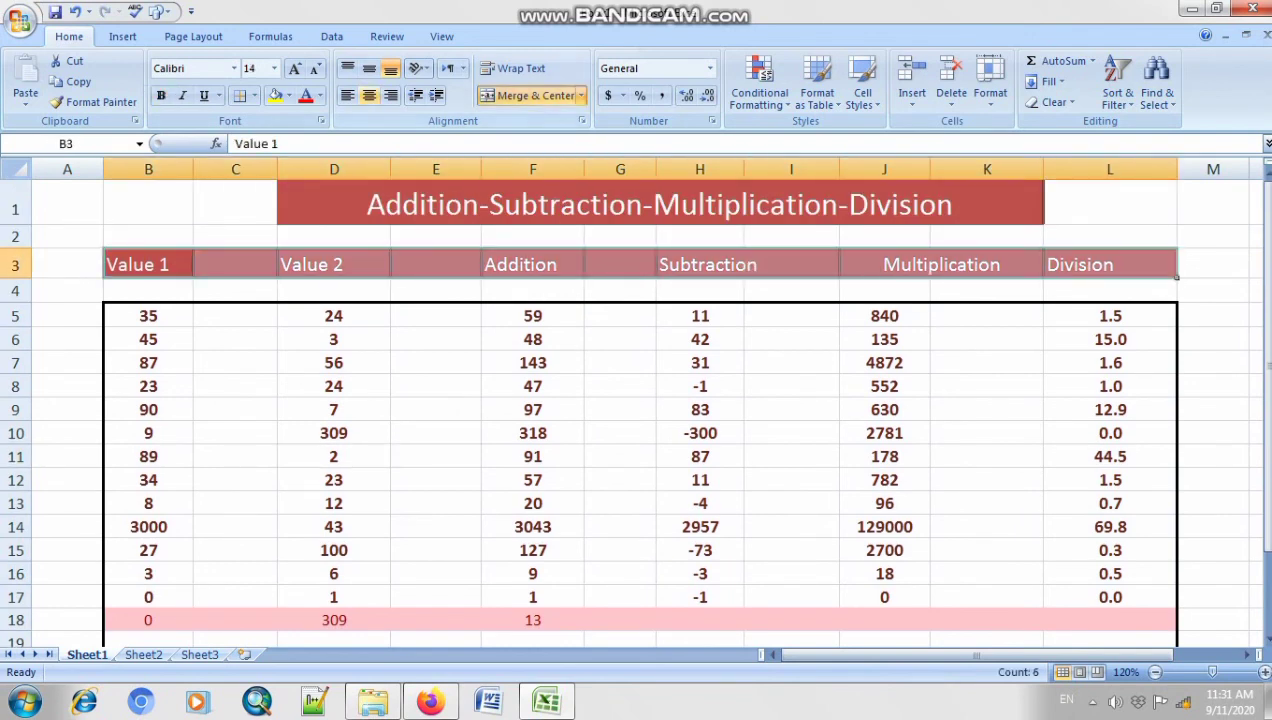
left_click(369, 96)
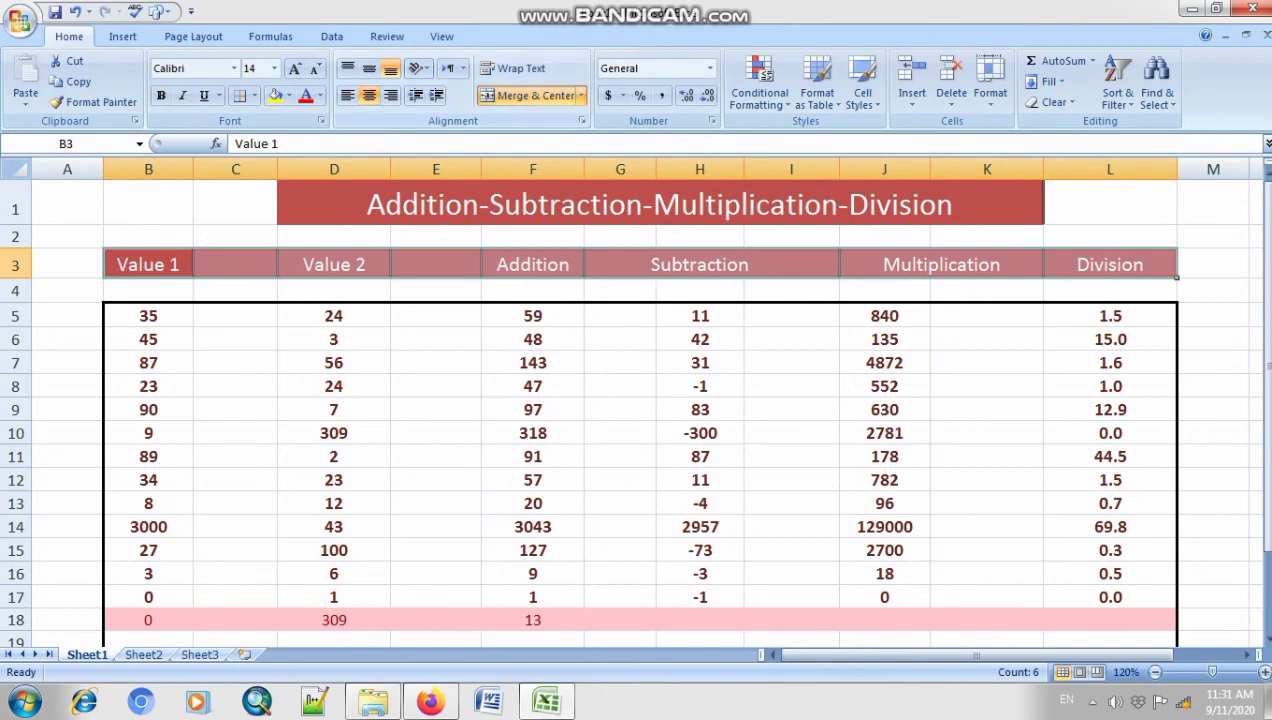
left_click(334, 316)
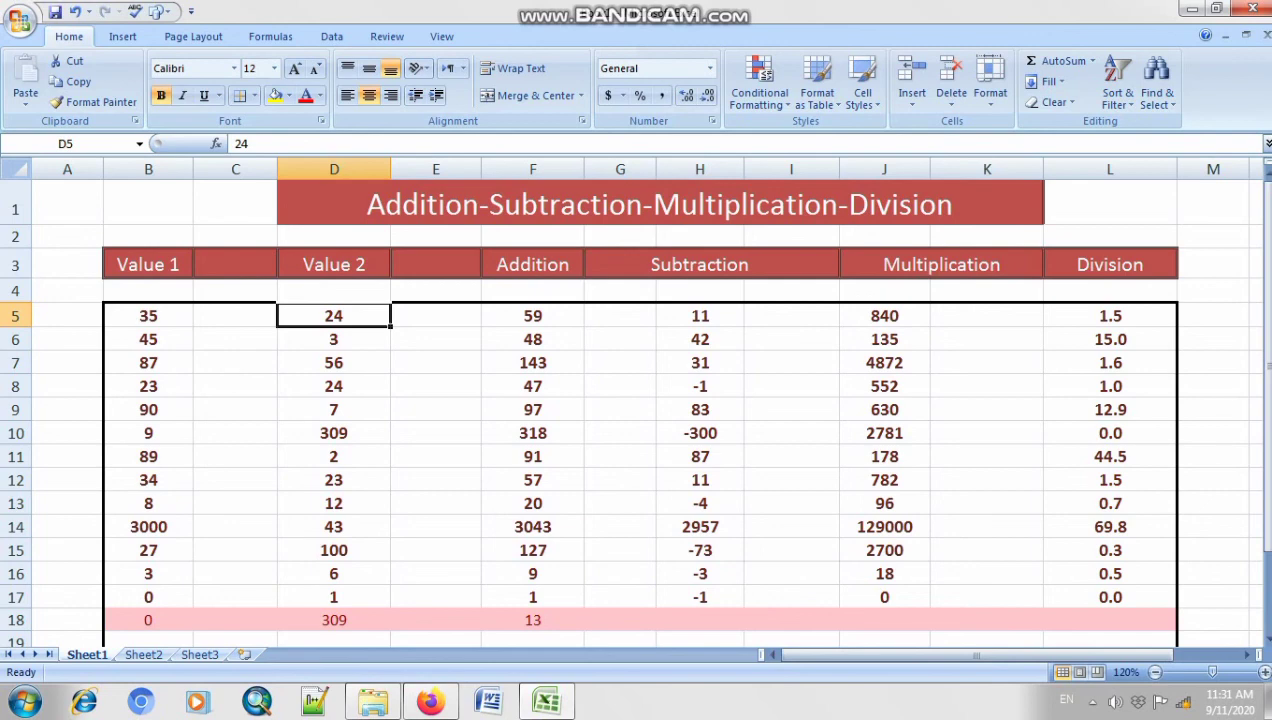
left_click(148, 265)
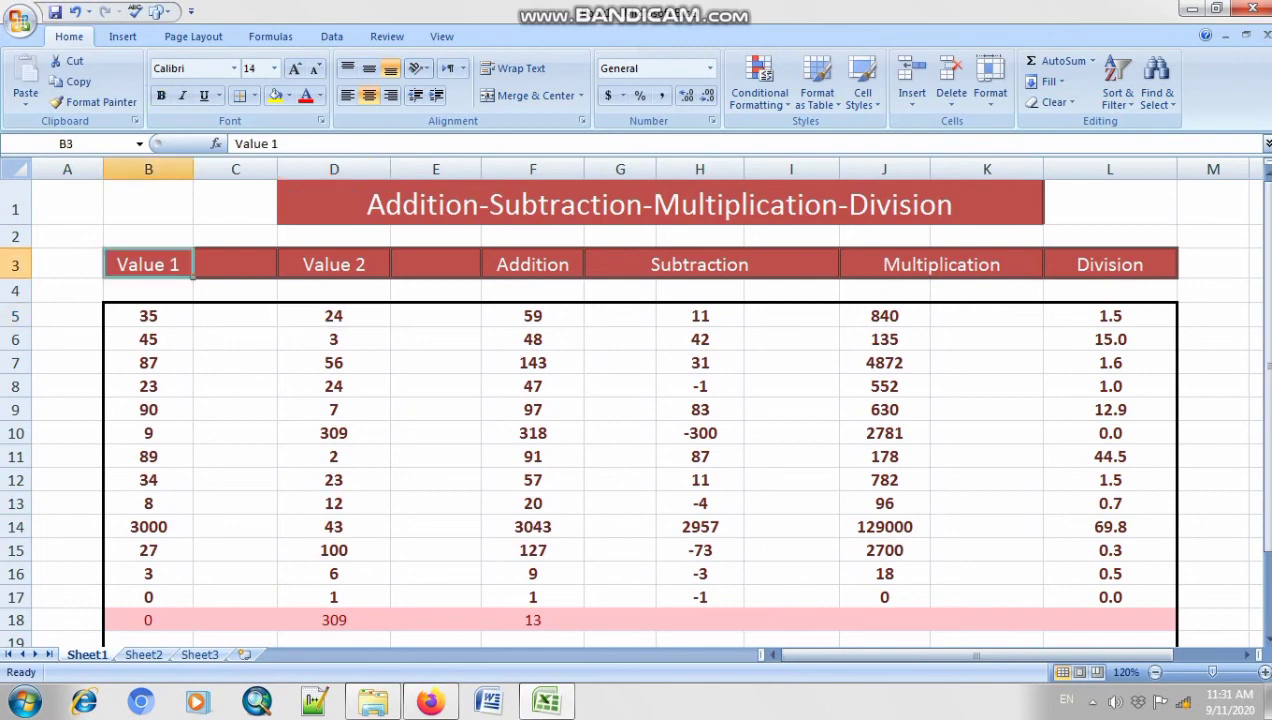